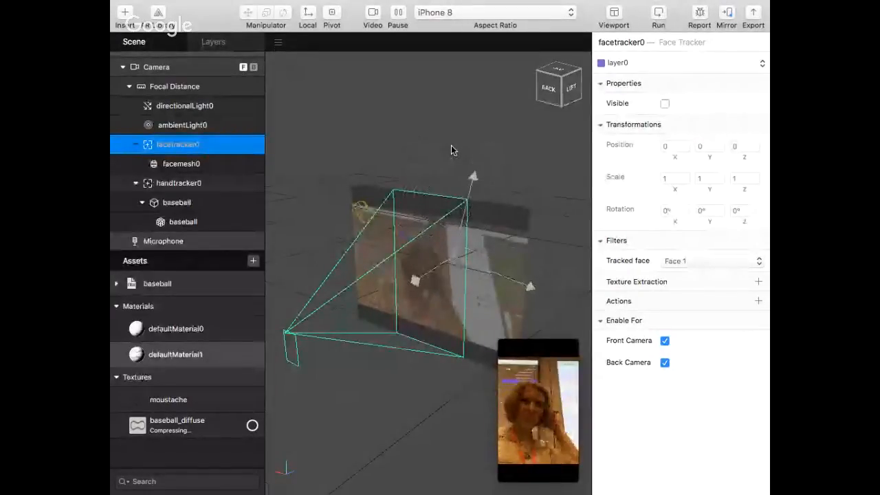
Check the device connection for mirroring, and delete the face tracker from the scene
{"action": "left_click", "coordinate": [728, 13]}
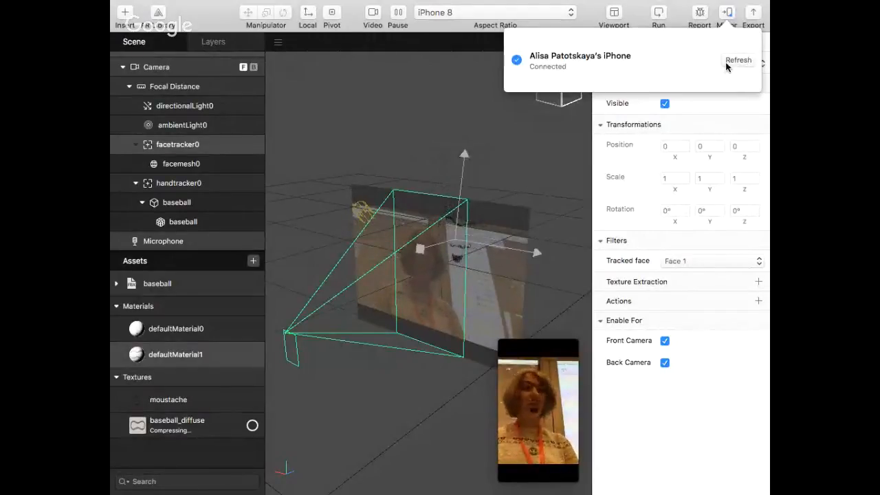
{"action": "left_click", "coordinate": [521, 127]}
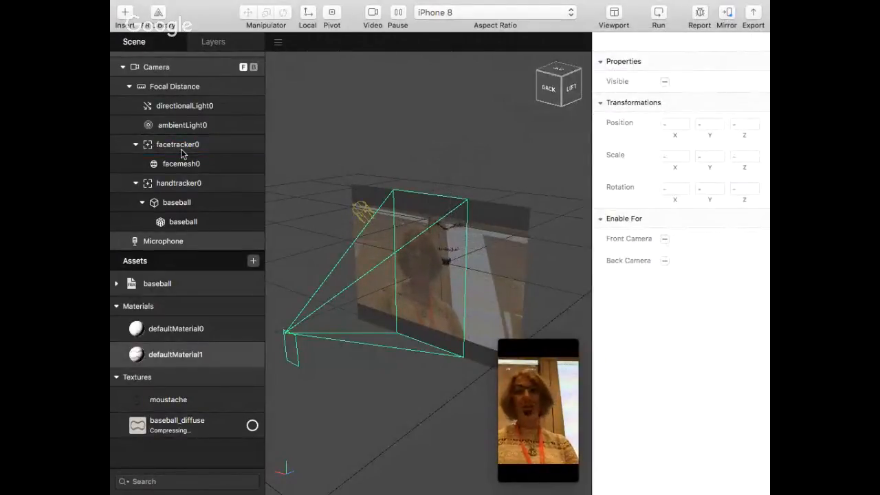
{"action": "left_click", "coordinate": [182, 153]}
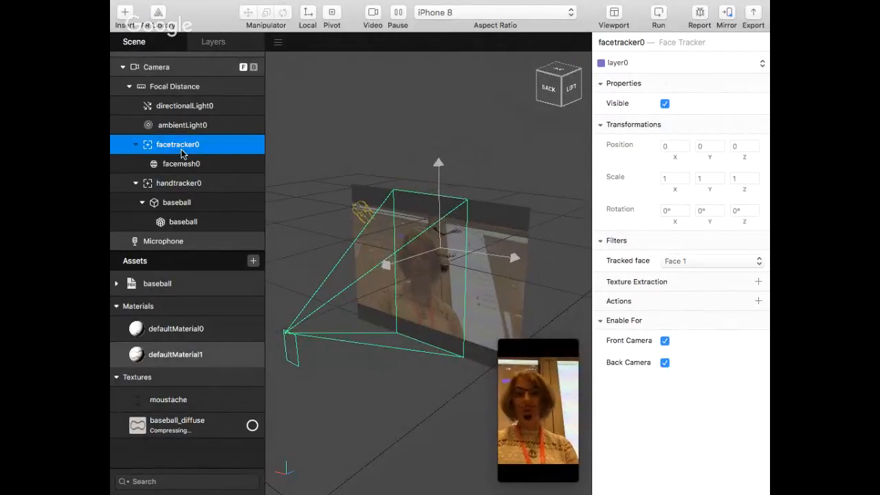
{"action": "key", "text": "Delete"}
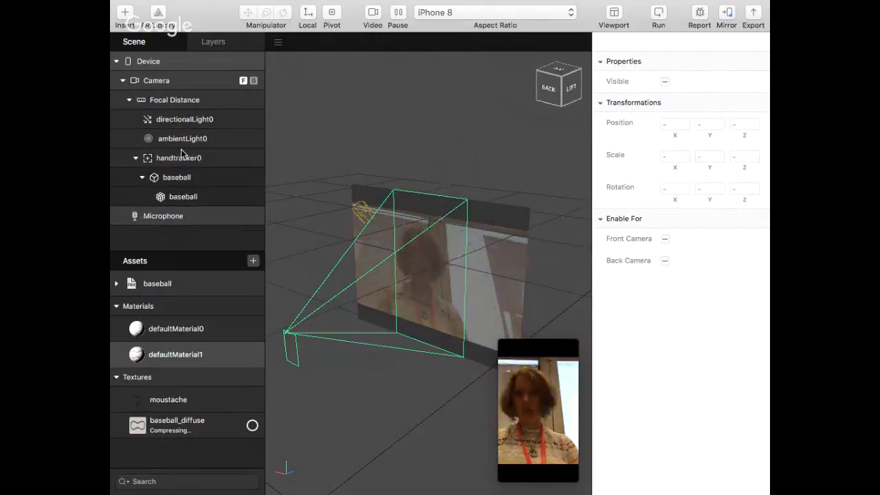
Insert a plane into the scene and move it to about 13.86 in X and 8.52 in Y
{"action": "left_click", "coordinate": [185, 163]}
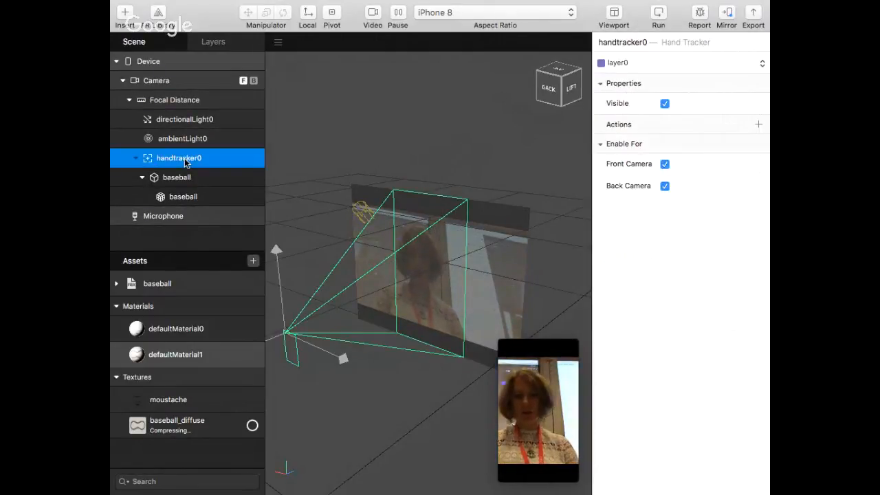
{"action": "left_click", "coordinate": [126, 13]}
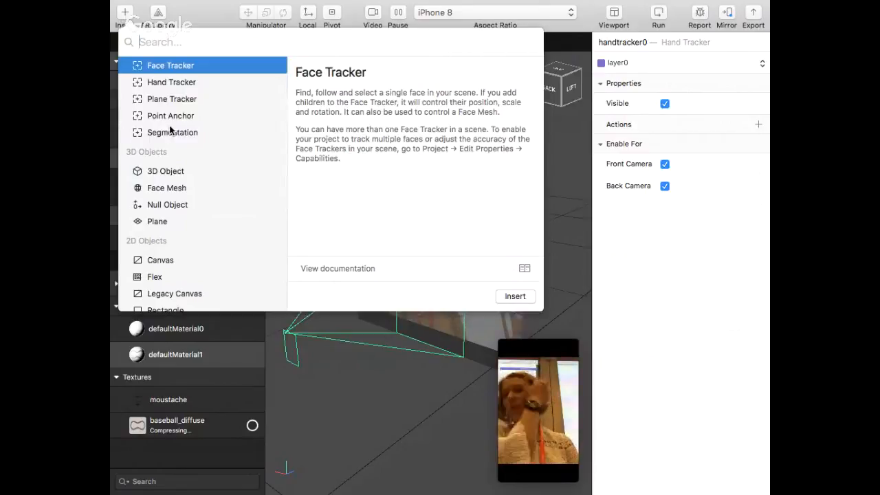
{"action": "double_click", "coordinate": [155, 223]}
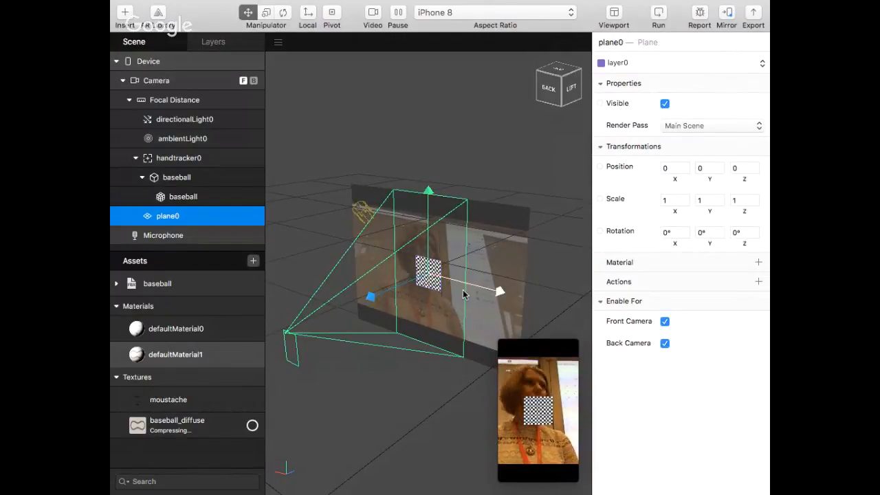
{"action": "left_click_drag", "start_coordinate": [475, 288], "coordinate": [523, 296]}
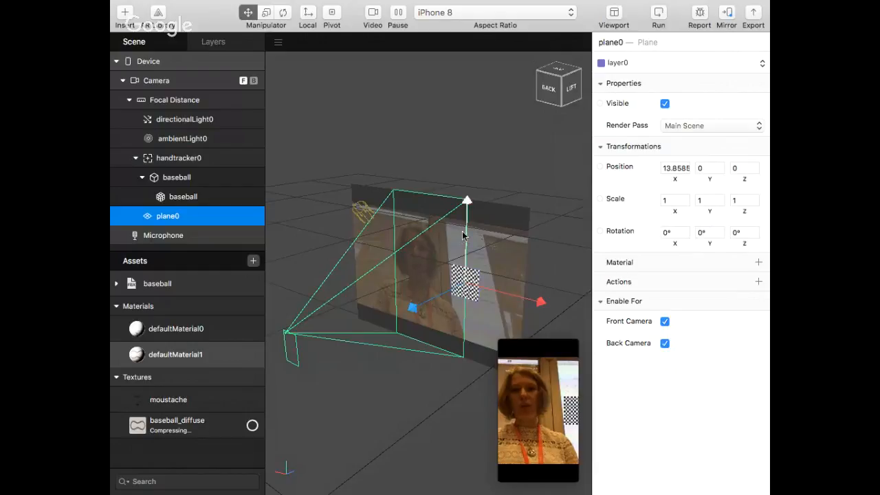
{"action": "left_click_drag", "start_coordinate": [462, 235], "coordinate": [440, 205]}
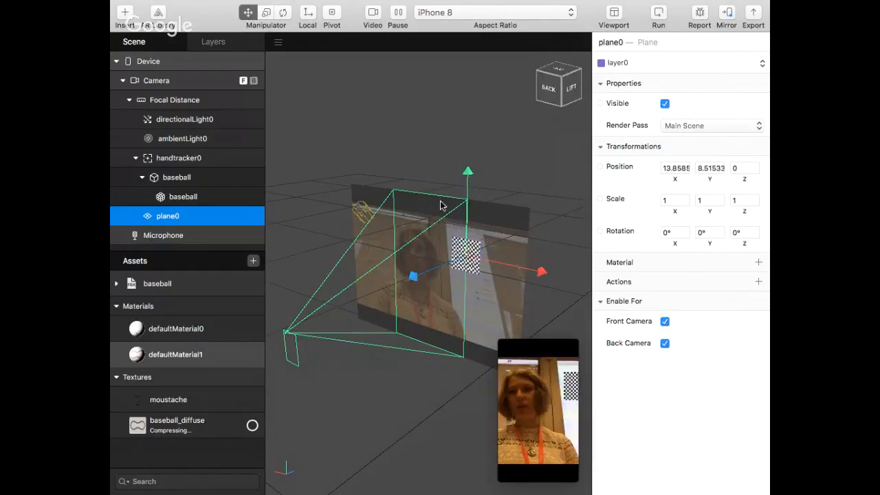
Rotate the plane to about 32.6°, 30.9° and 18.2°, and scale it to about 1.24 in X and 1.51 in Y
{"action": "left_click", "coordinate": [282, 13]}
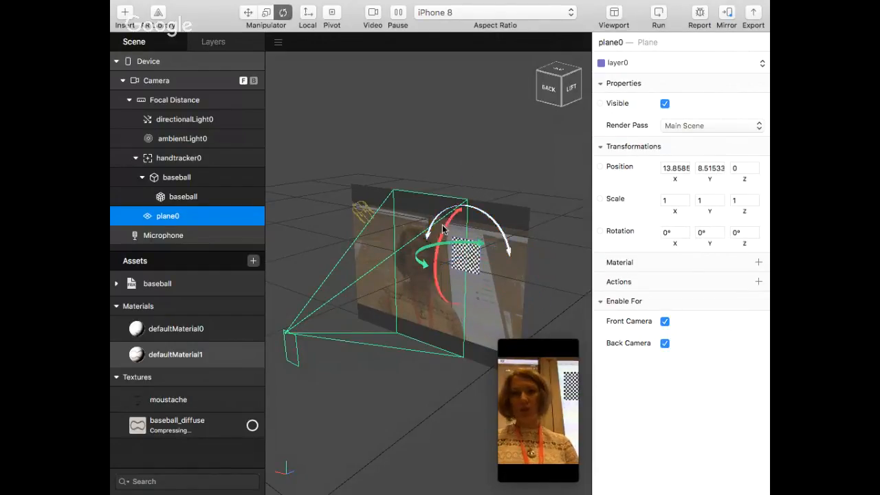
{"action": "left_click_drag", "start_coordinate": [440, 232], "coordinate": [473, 291]}
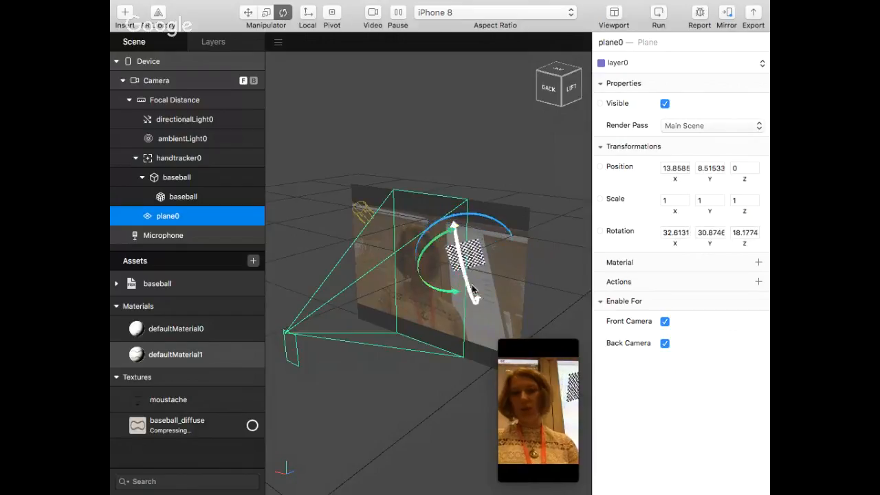
{"action": "left_click", "coordinate": [266, 13]}
{"action": "left_click_drag", "start_coordinate": [444, 186], "coordinate": [443, 168]}
{"action": "left_click_drag", "start_coordinate": [548, 238], "coordinate": [570, 225]}
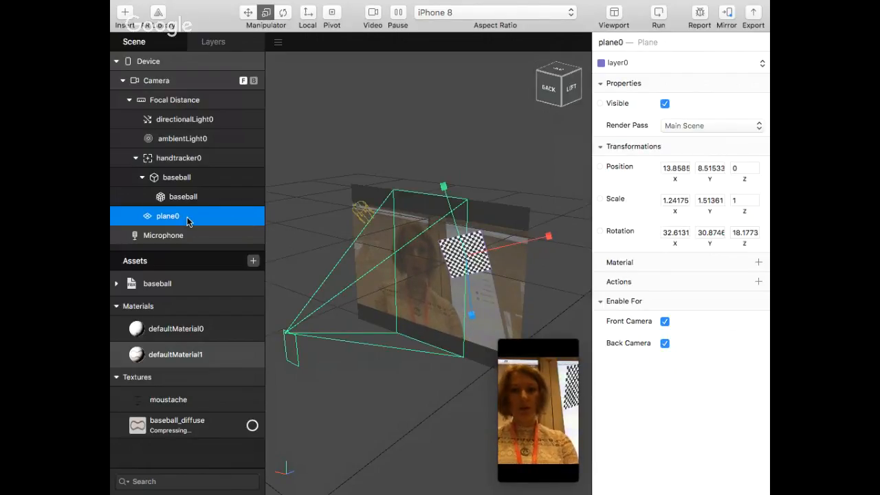
Delete the plane and view the description of the Rectangle object among the insertable objects
{"action": "key", "text": "Delete"}
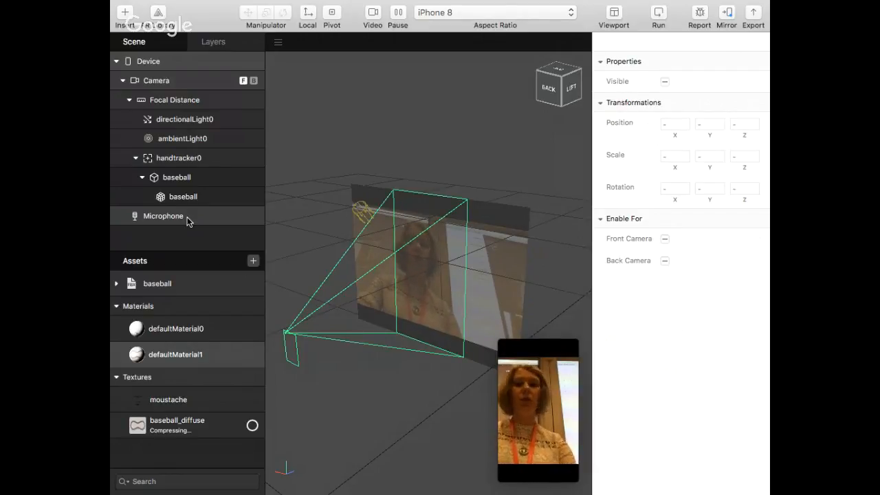
{"action": "left_click", "coordinate": [119, 19]}
{"action": "scroll", "coordinate": [182, 172], "scroll_direction": "down", "scroll_amount": 3}
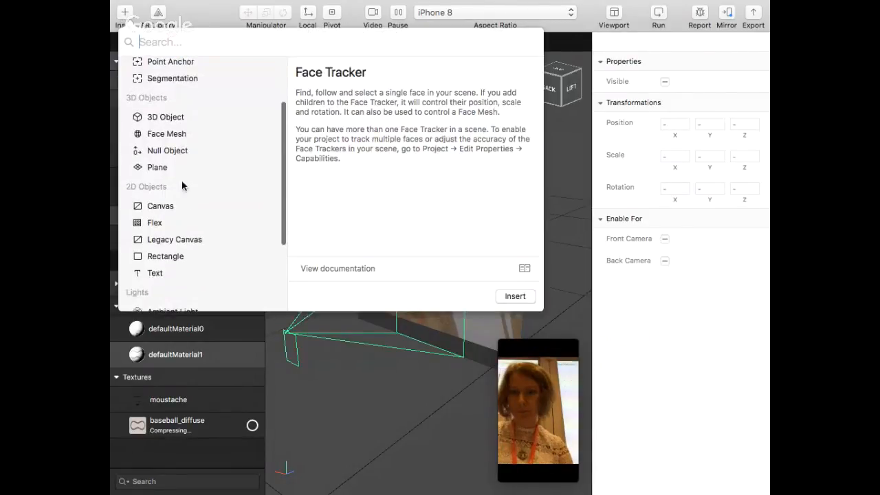
{"action": "left_click", "coordinate": [197, 257]}
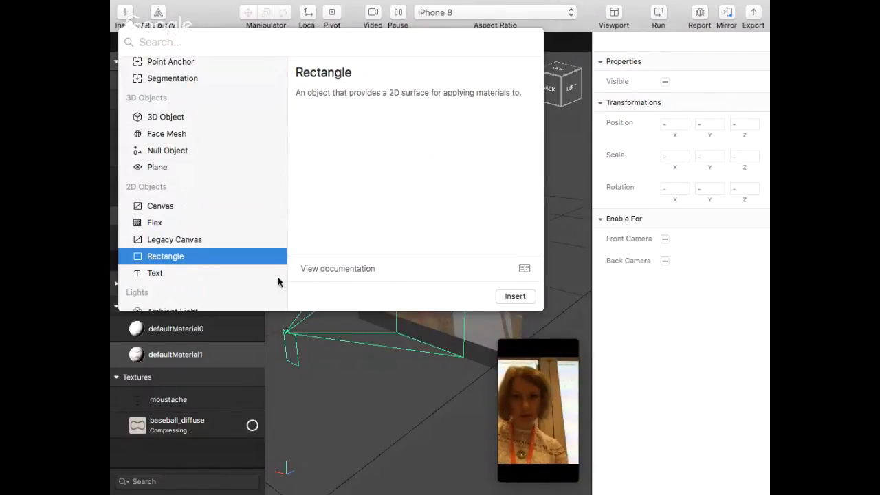
{"action": "left_click", "coordinate": [557, 319]}
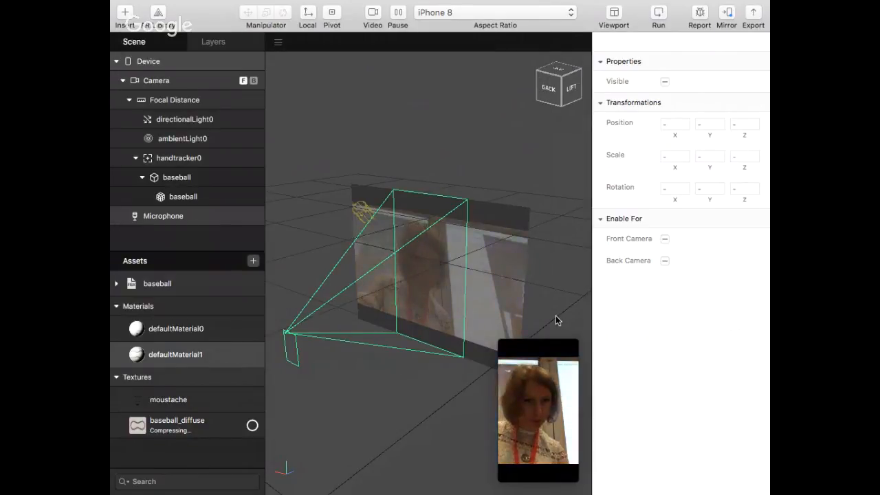
Switch to Chrome and go through the open AR Studio documentation pages to the "Using the AR Studio Player App" tutorial
{"action": "key", "text": "F4"}
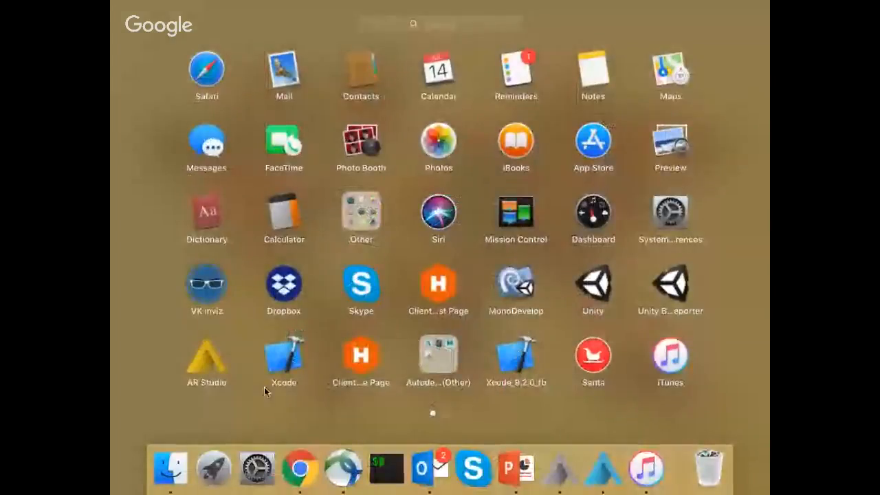
{"action": "key", "text": "F4"}
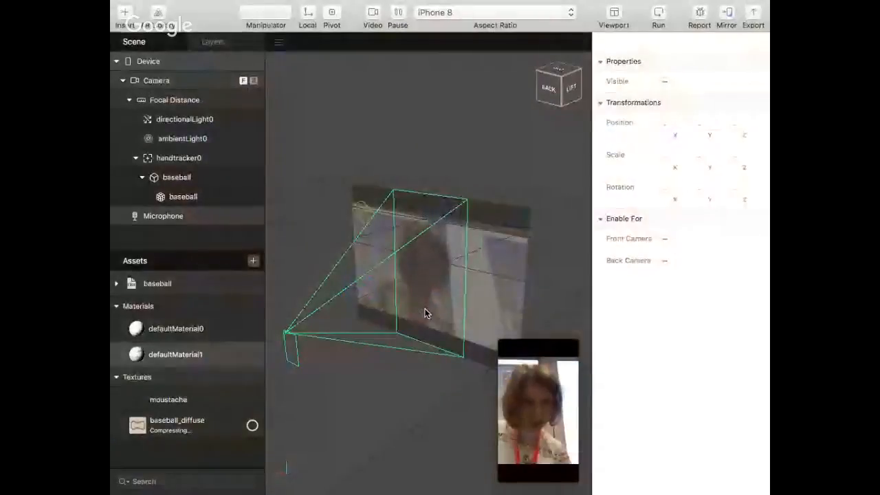
{"action": "key", "text": "F4"}
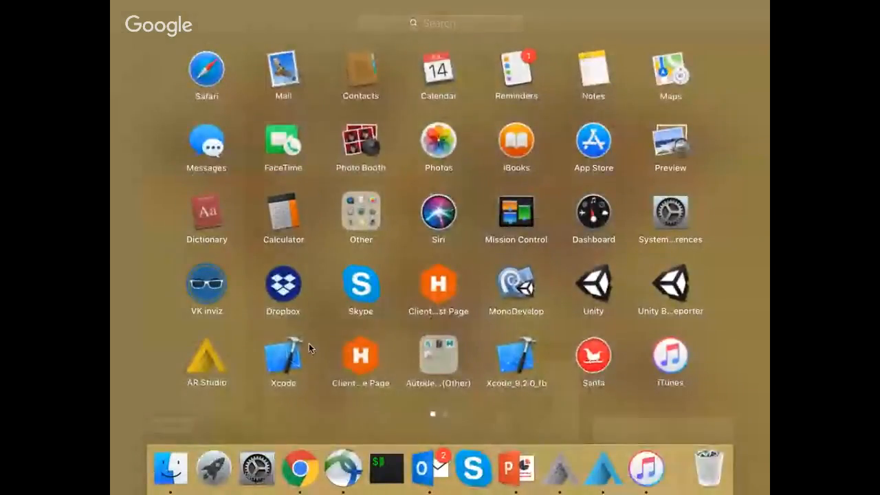
{"action": "left_click", "coordinate": [309, 343]}
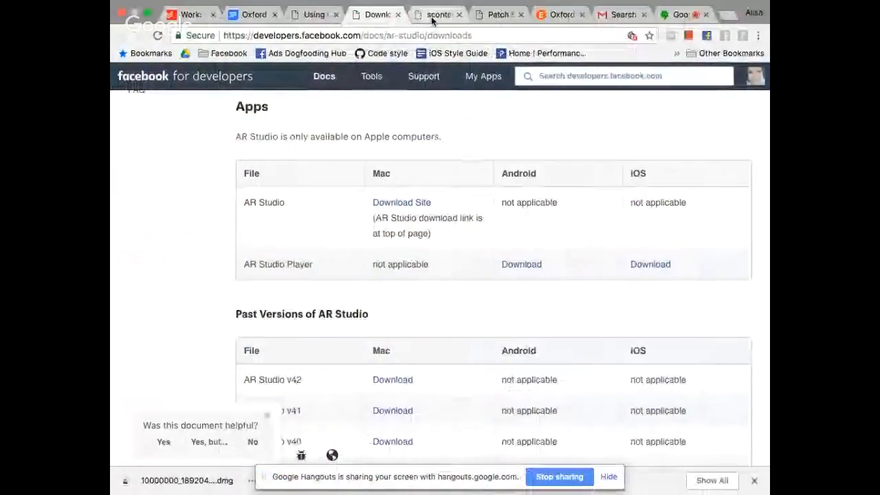
{"action": "left_click", "coordinate": [431, 16]}
{"action": "left_click", "coordinate": [498, 15]}
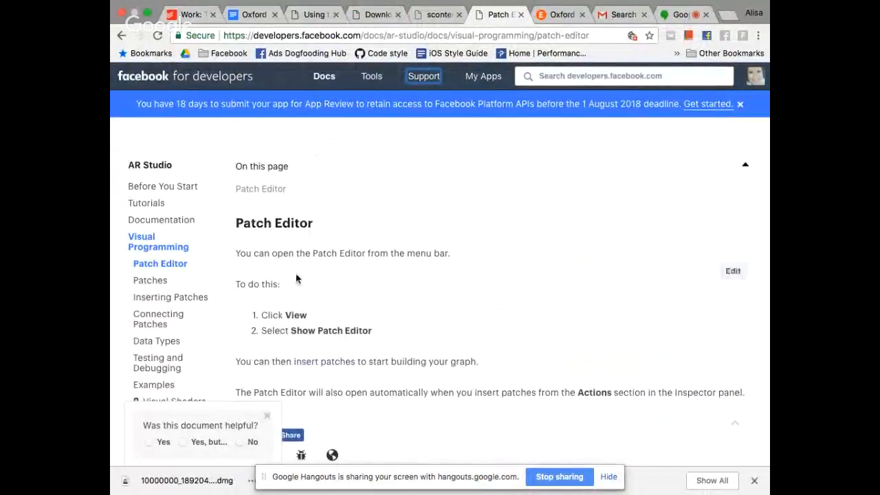
{"action": "scroll", "coordinate": [143, 328], "scroll_direction": "down", "scroll_amount": 5}
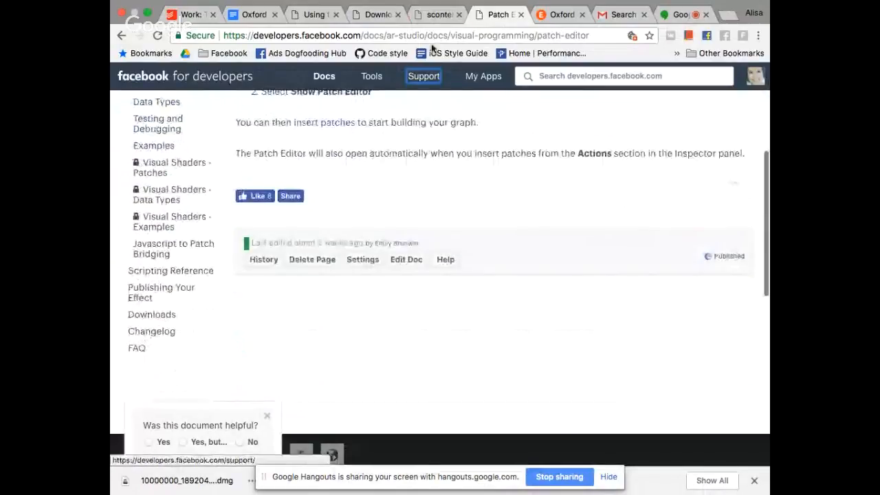
{"action": "left_click", "coordinate": [433, 35]}
{"action": "left_click", "coordinate": [433, 15]}
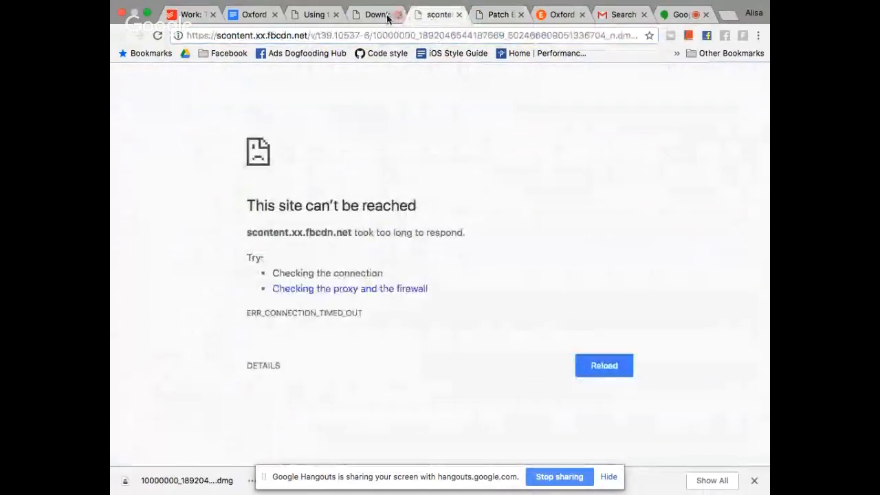
{"action": "left_click", "coordinate": [375, 15]}
{"action": "left_click", "coordinate": [314, 14]}
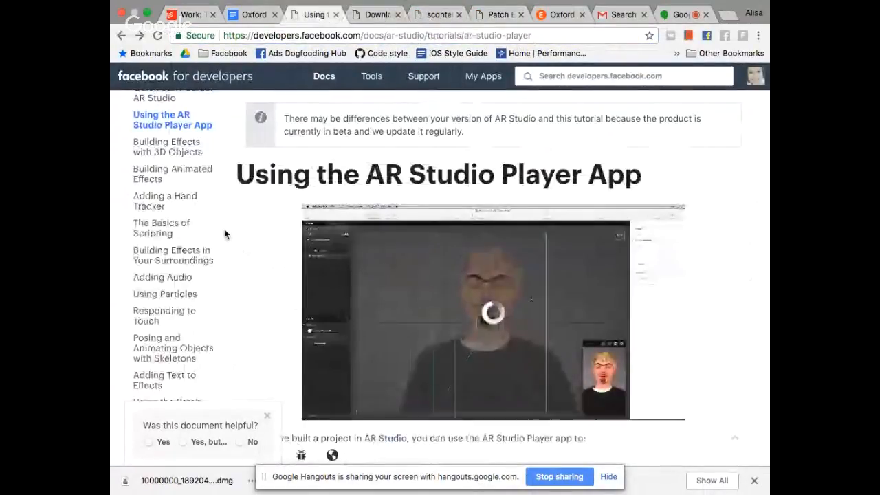
Open the "Adding Text to Effects" tutorial from the AR Studio tutorials and download its sample content
{"action": "scroll", "coordinate": [225, 232], "scroll_direction": "up", "scroll_amount": 3}
{"action": "scroll", "coordinate": [225, 234], "scroll_direction": "down", "scroll_amount": 5}
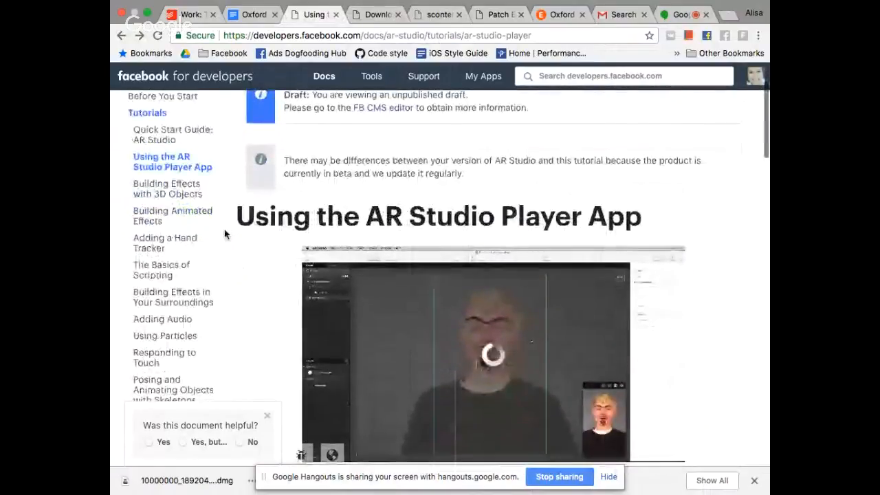
{"action": "scroll", "coordinate": [224, 233], "scroll_direction": "up", "scroll_amount": 2}
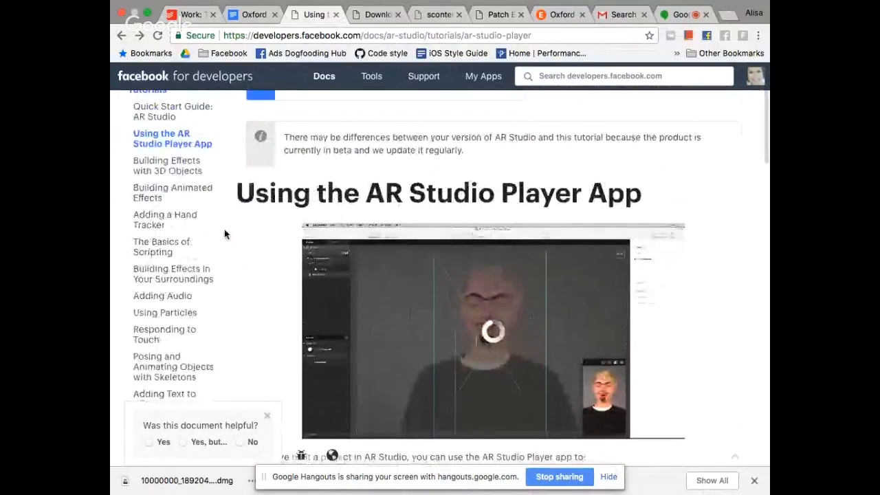
{"action": "scroll", "coordinate": [224, 233], "scroll_direction": "up", "scroll_amount": 2}
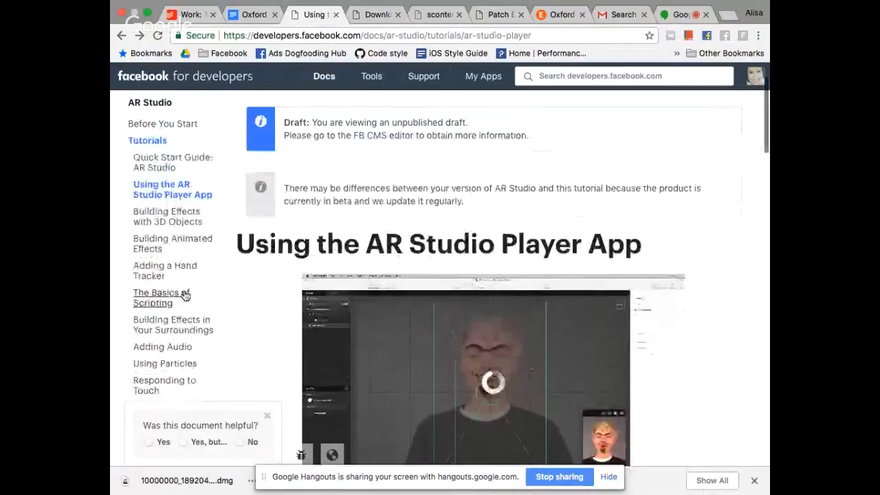
{"action": "scroll", "coordinate": [190, 310], "scroll_direction": "down", "scroll_amount": 2}
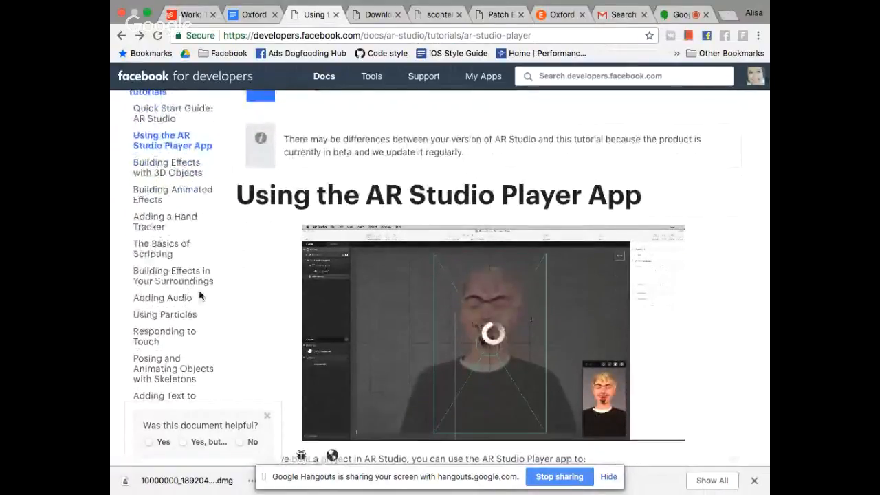
{"action": "scroll", "coordinate": [200, 299], "scroll_direction": "up", "scroll_amount": 1}
{"action": "scroll", "coordinate": [201, 297], "scroll_direction": "down", "scroll_amount": 3}
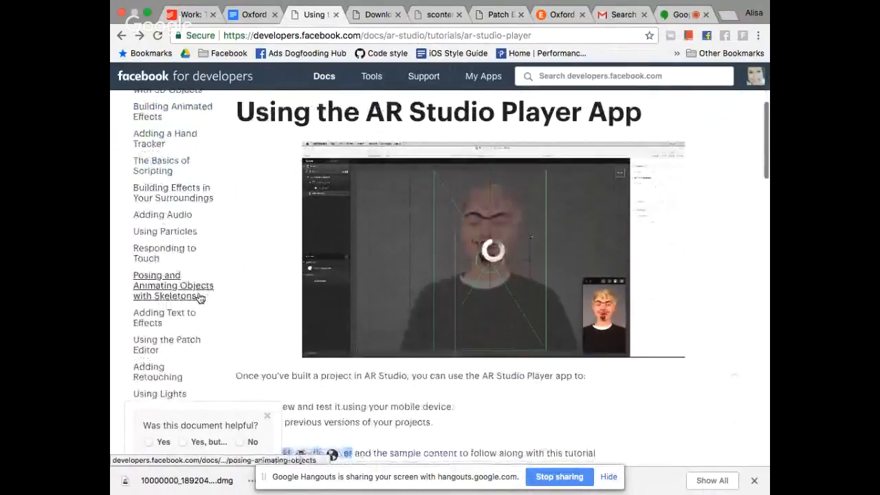
{"action": "left_click", "coordinate": [185, 320]}
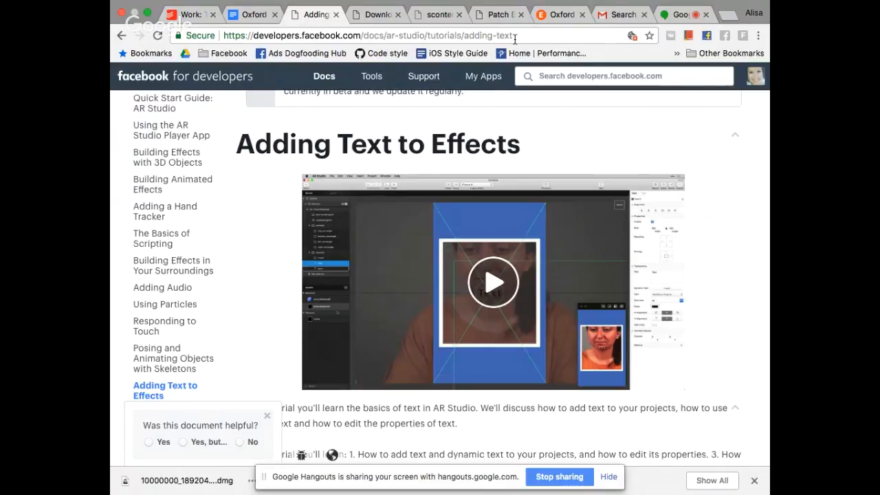
{"action": "scroll", "coordinate": [502, 143], "scroll_direction": "down", "scroll_amount": 5}
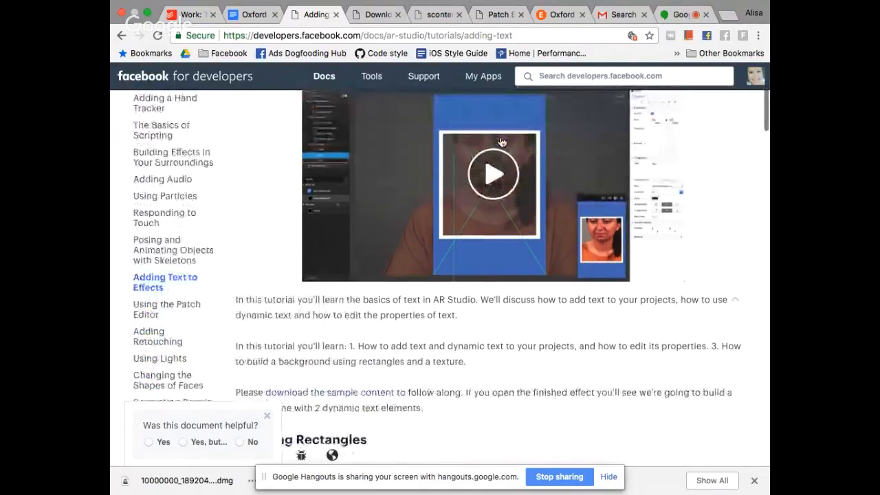
{"action": "left_click", "coordinate": [320, 392]}
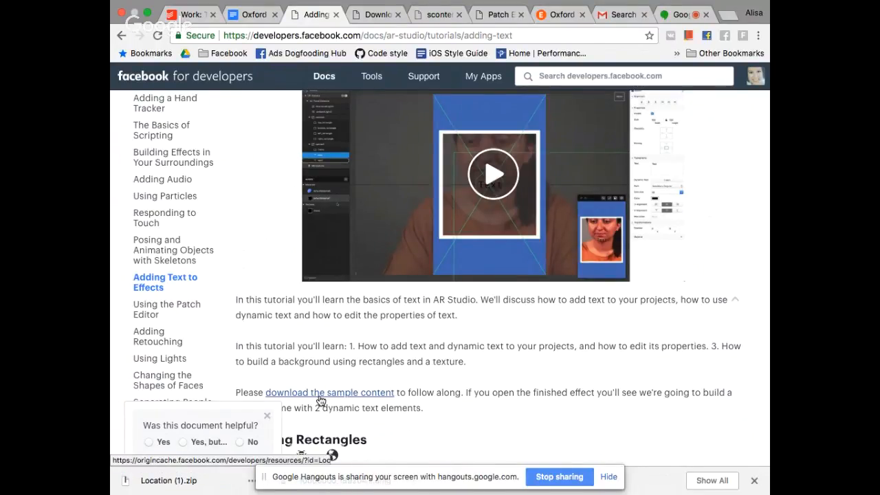
Play the "Adding Text to Effects" video, skip ahead to about 13:16 and pause it
{"action": "left_click", "coordinate": [497, 176]}
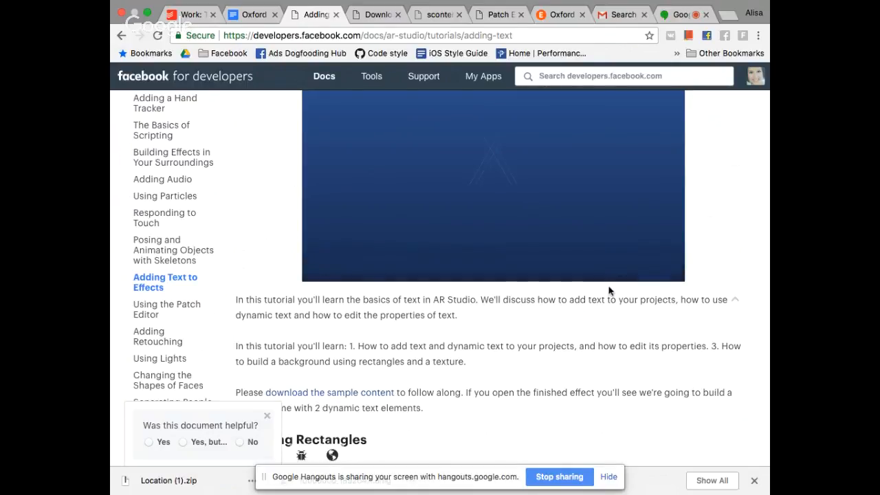
{"action": "left_click", "coordinate": [665, 270]}
{"action": "left_click", "coordinate": [593, 269]}
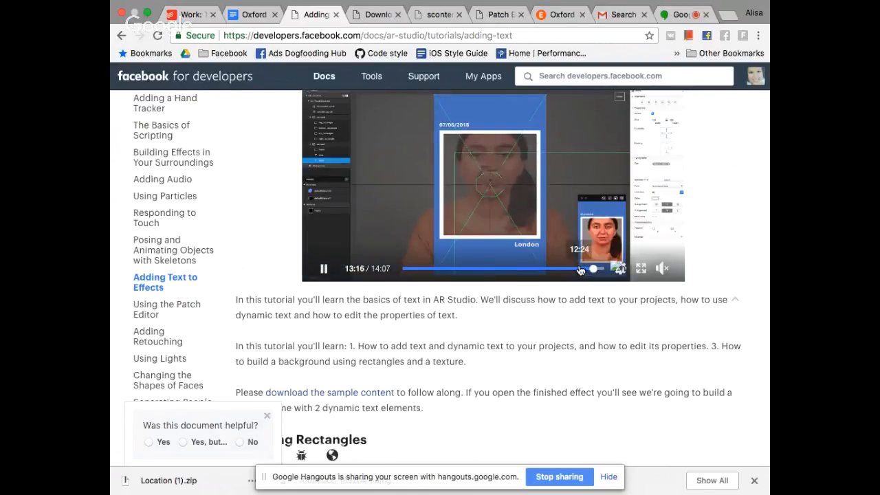
{"action": "left_click", "coordinate": [521, 246]}
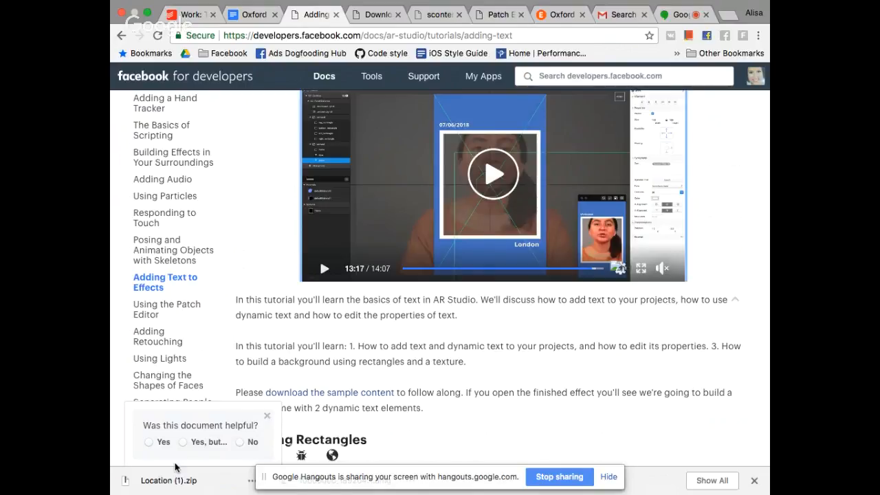
Reveal the downloaded Location (1).zip sample content in Finder, bringing up the extracted Location folder
{"action": "scroll", "coordinate": [364, 395], "scroll_direction": "down", "scroll_amount": 1}
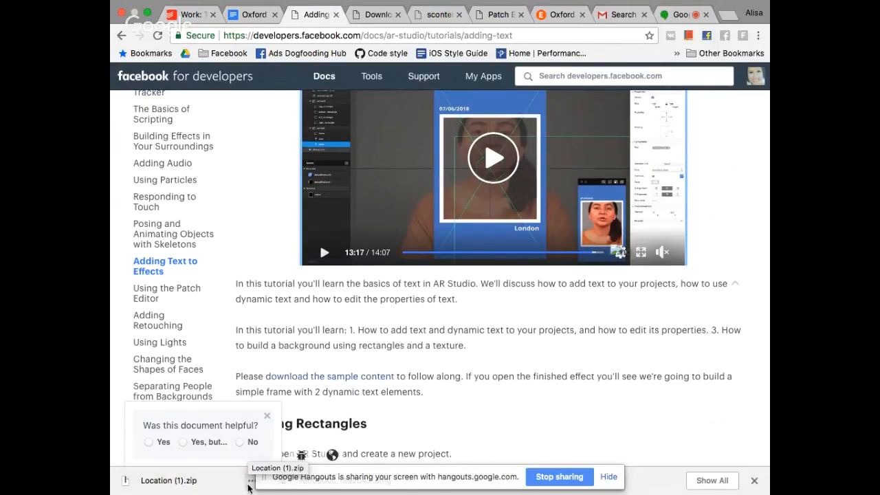
{"action": "left_click", "coordinate": [250, 481]}
{"action": "left_click", "coordinate": [271, 447]}
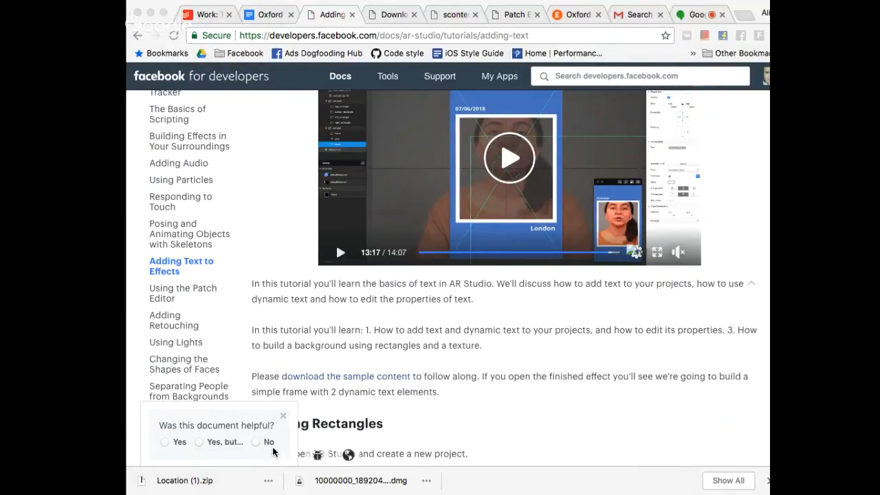
{"action": "key", "text": "F11"}
{"action": "key", "text": "F11"}
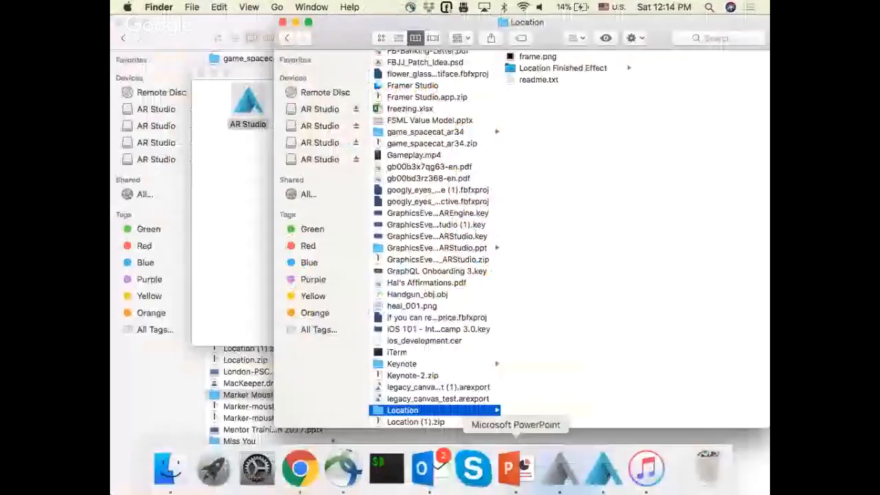
Switch to AR Studio and create a new project
{"action": "left_click", "coordinate": [603, 471]}
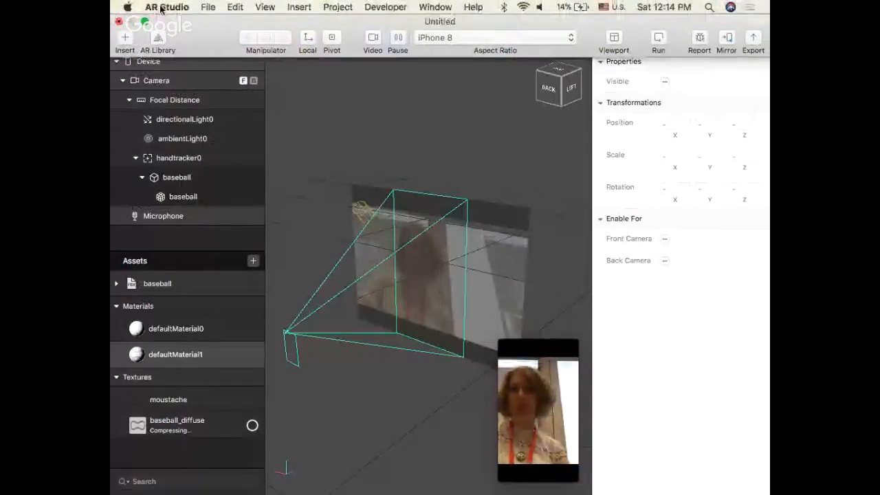
{"action": "left_click", "coordinate": [208, 7]}
{"action": "left_click", "coordinate": [218, 24]}
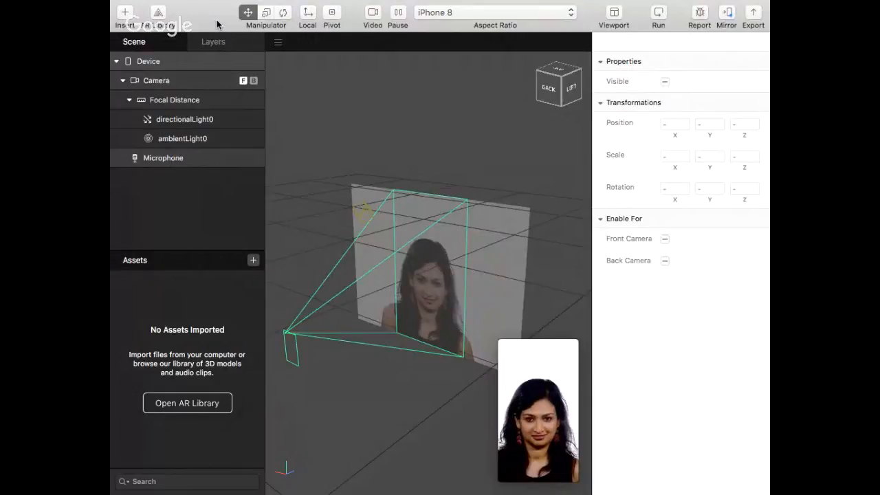
Insert four Rectangle objects into the scene, all on the same canvas
{"action": "left_click", "coordinate": [121, 17]}
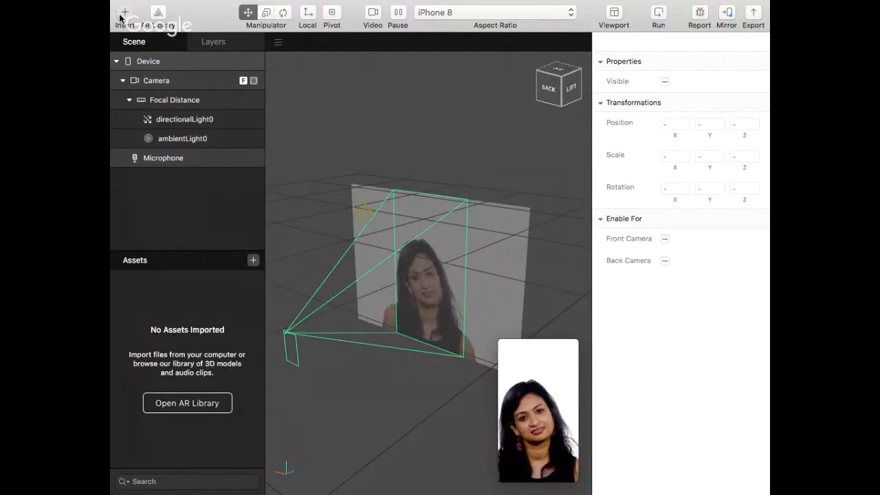
{"action": "scroll", "coordinate": [141, 196], "scroll_direction": "down", "scroll_amount": 3}
{"action": "left_click", "coordinate": [166, 234]}
{"action": "double_click", "coordinate": [166, 234]}
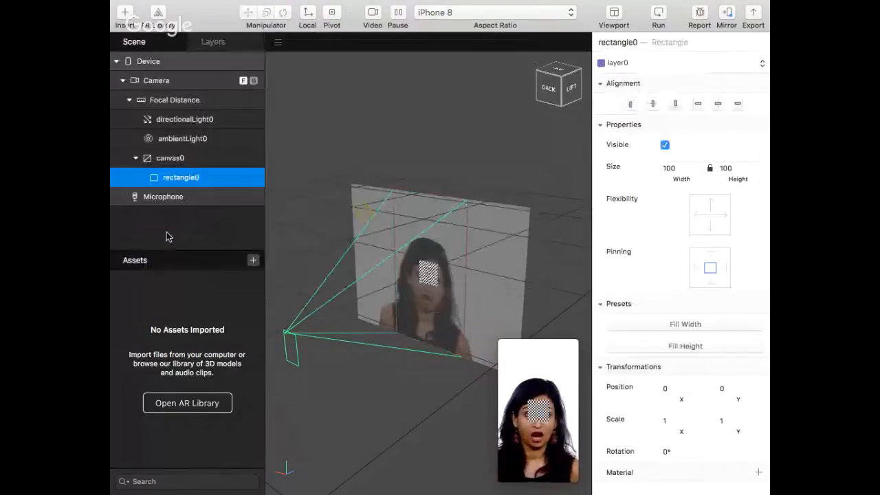
{"action": "scroll", "coordinate": [157, 253], "scroll_direction": "down", "scroll_amount": 3}
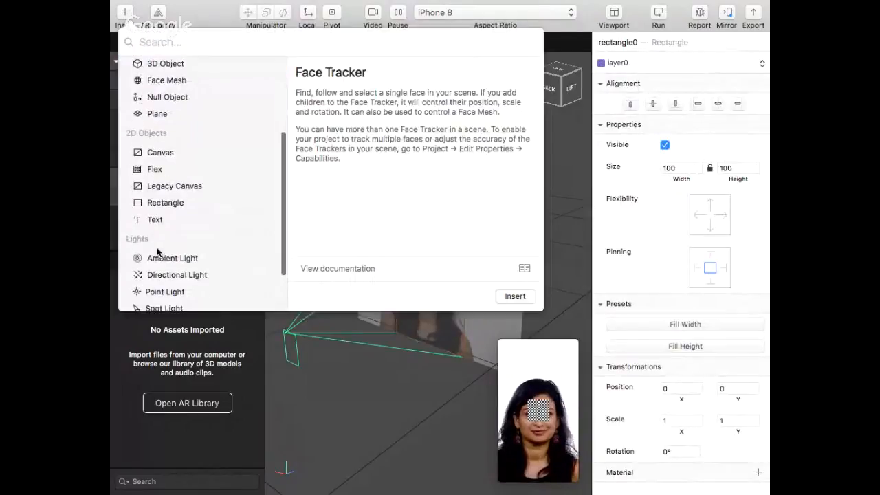
{"action": "double_click", "coordinate": [172, 200]}
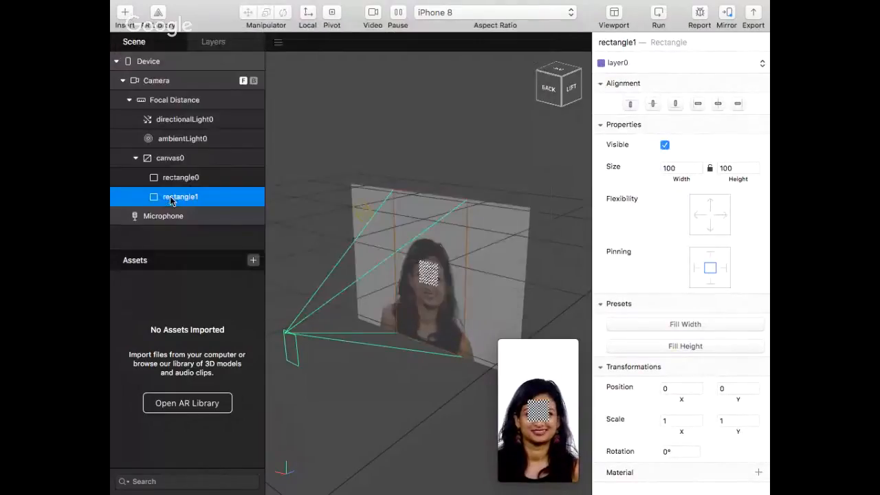
{"action": "left_click", "coordinate": [126, 15]}
{"action": "scroll", "coordinate": [169, 282], "scroll_direction": "down", "scroll_amount": 1}
{"action": "left_click", "coordinate": [167, 288]}
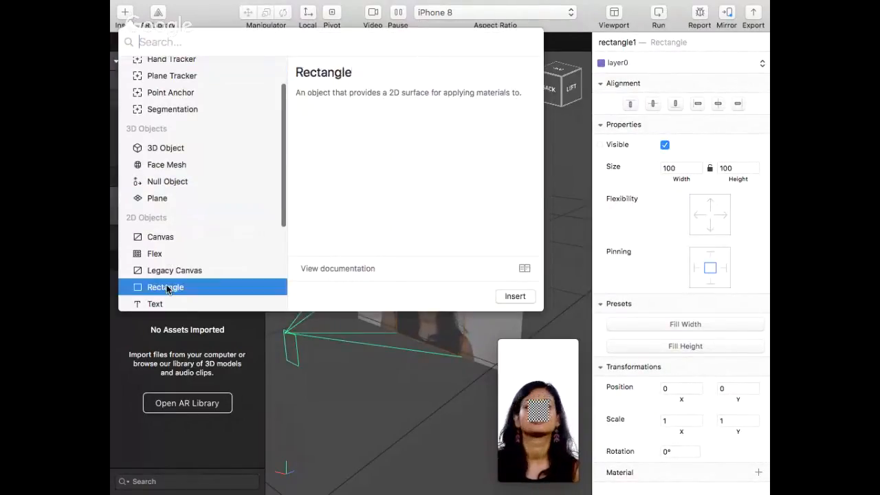
{"action": "double_click", "coordinate": [167, 288]}
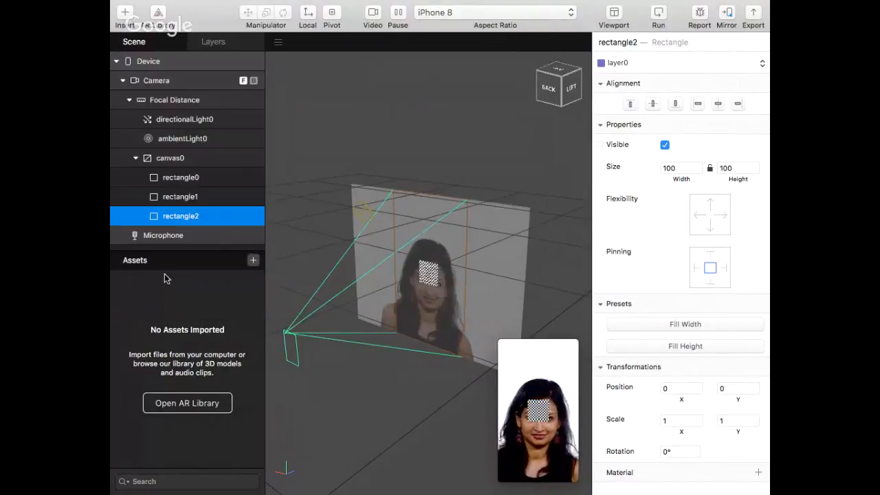
{"action": "left_click", "coordinate": [130, 15]}
{"action": "scroll", "coordinate": [171, 299], "scroll_direction": "down", "scroll_amount": 2}
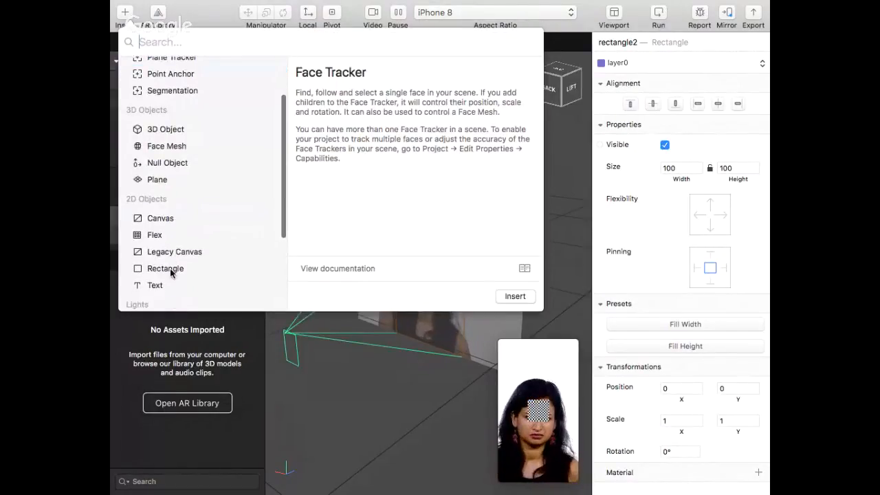
{"action": "double_click", "coordinate": [172, 272]}
Align rectangle0 to the top edge of the canvas and open its width value for editing
{"action": "left_click", "coordinate": [201, 178]}
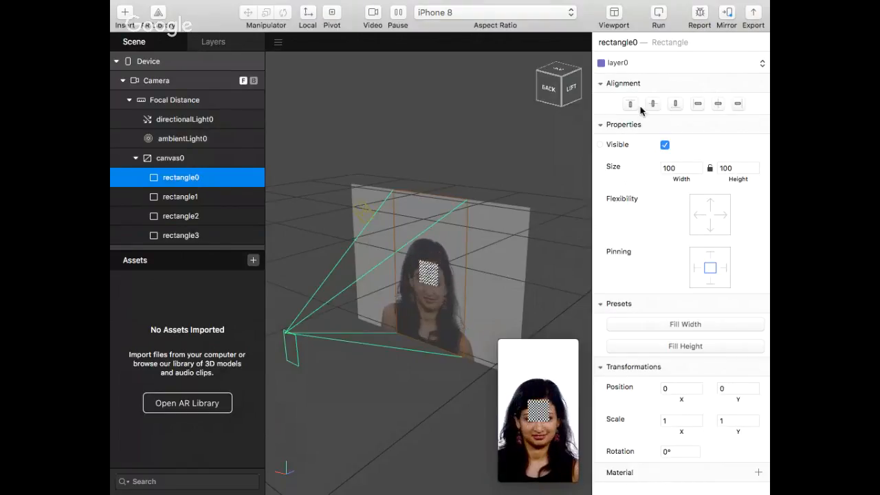
{"action": "left_click", "coordinate": [630, 104]}
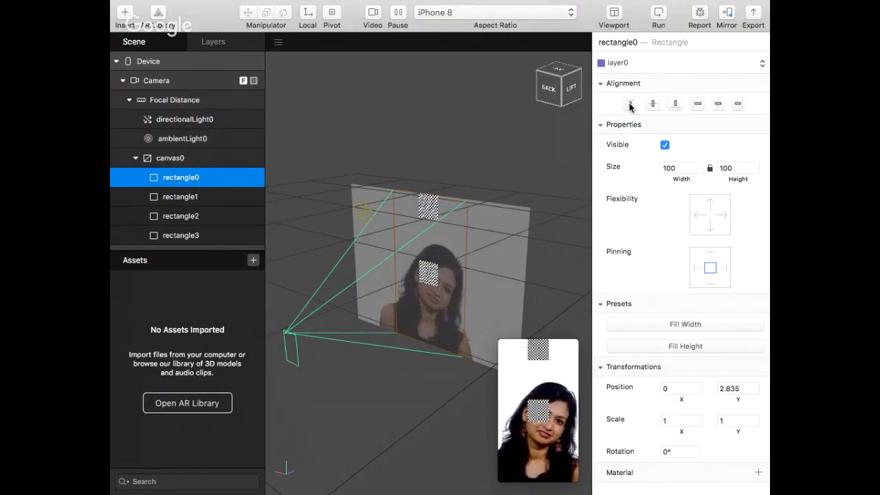
{"action": "double_click", "coordinate": [684, 169]}
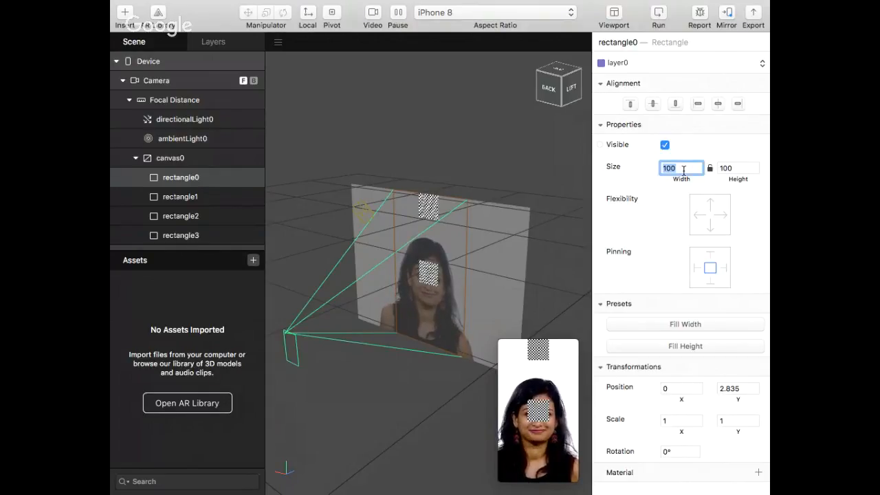
Import frame.png from the computer as a texture, from Downloads > Location > Location Finished Effect > textures
{"action": "left_click", "coordinate": [253, 261]}
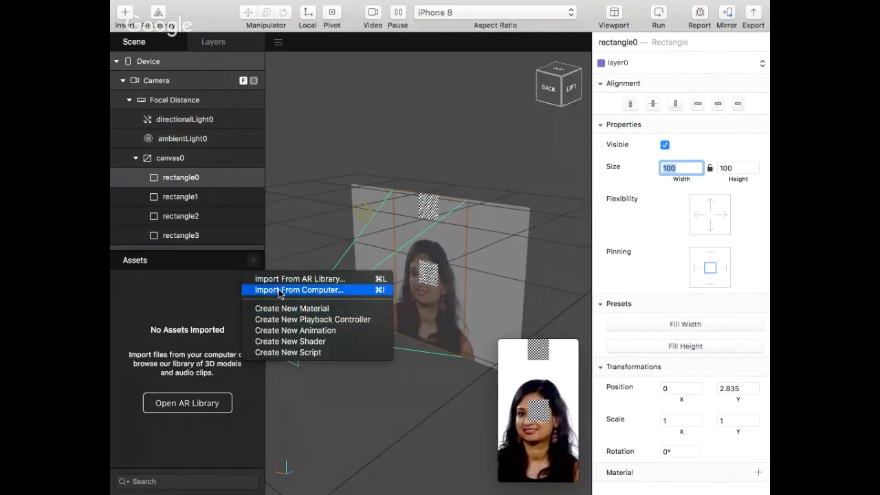
{"action": "left_click", "coordinate": [281, 292]}
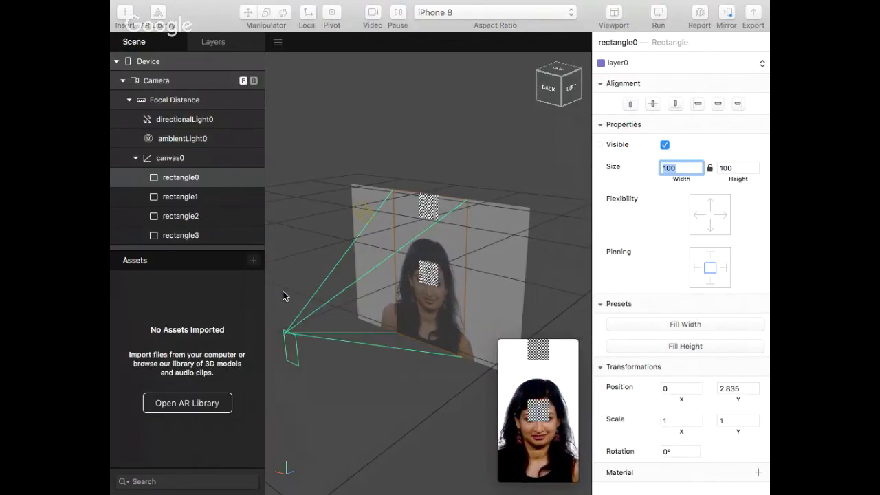
{"action": "left_click", "coordinate": [455, 63]}
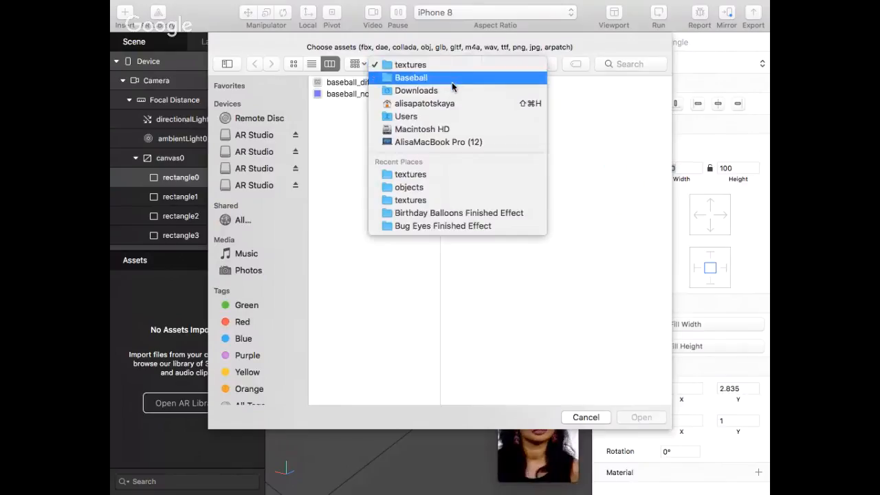
{"action": "left_click", "coordinate": [444, 90]}
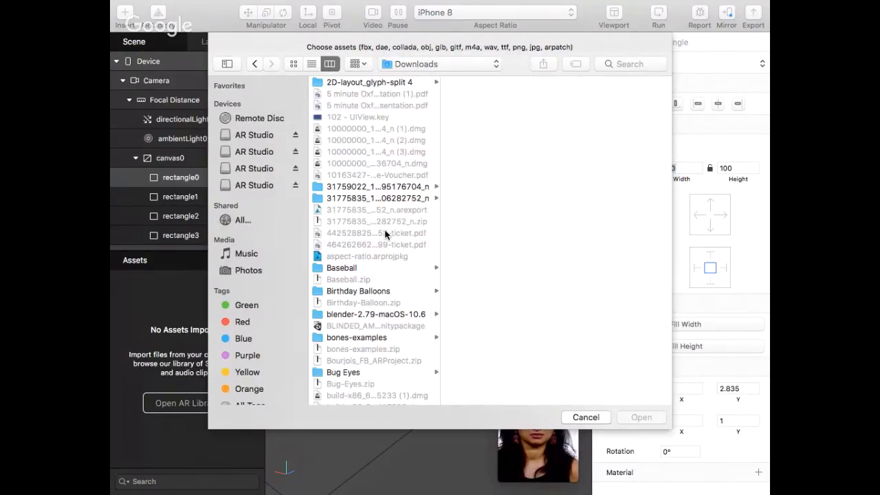
{"action": "scroll", "coordinate": [385, 235], "scroll_direction": "down", "scroll_amount": 15}
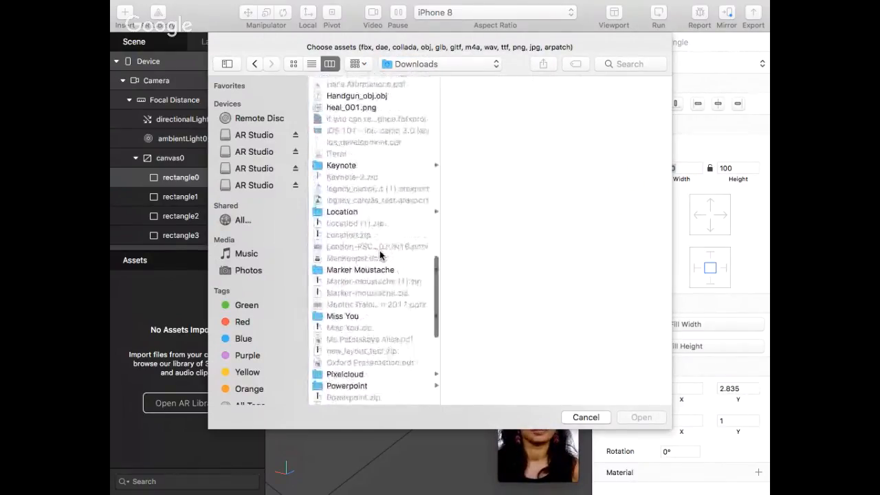
{"action": "scroll", "coordinate": [380, 255], "scroll_direction": "up", "scroll_amount": 1}
{"action": "left_click", "coordinate": [381, 224]}
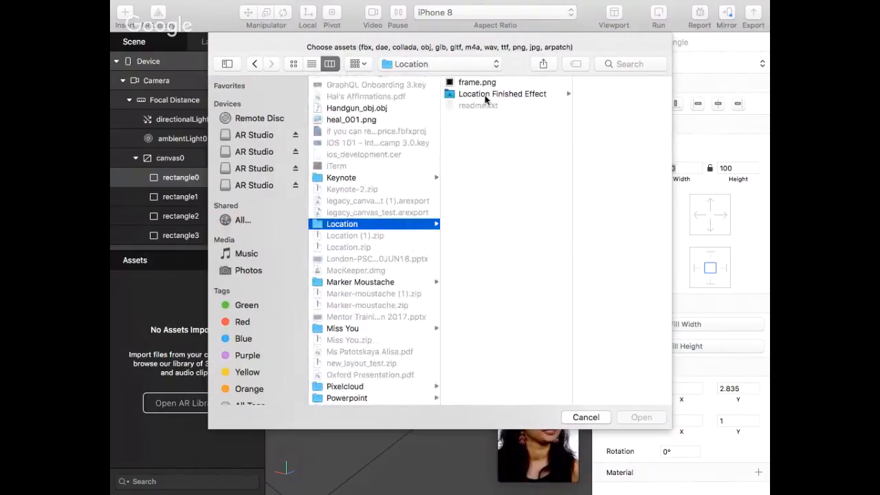
{"action": "left_click", "coordinate": [486, 95]}
{"action": "left_click", "coordinate": [584, 94]}
{"action": "left_click", "coordinate": [571, 83]}
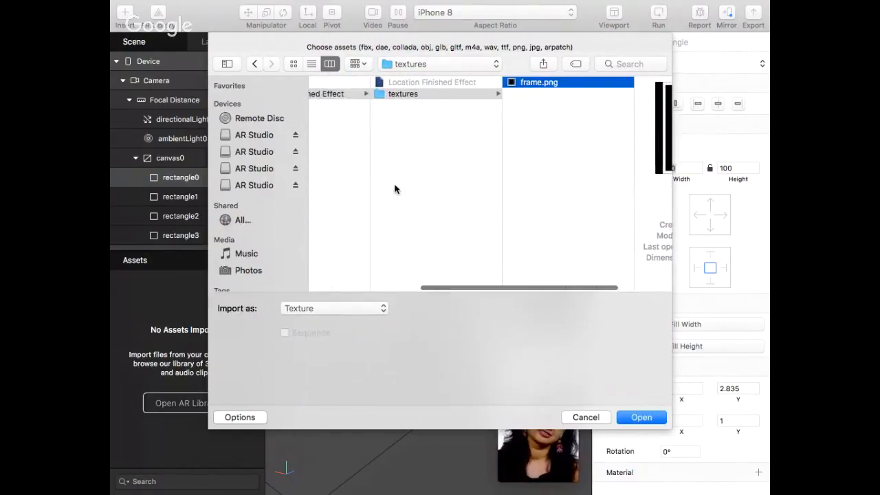
{"action": "left_click", "coordinate": [640, 417]}
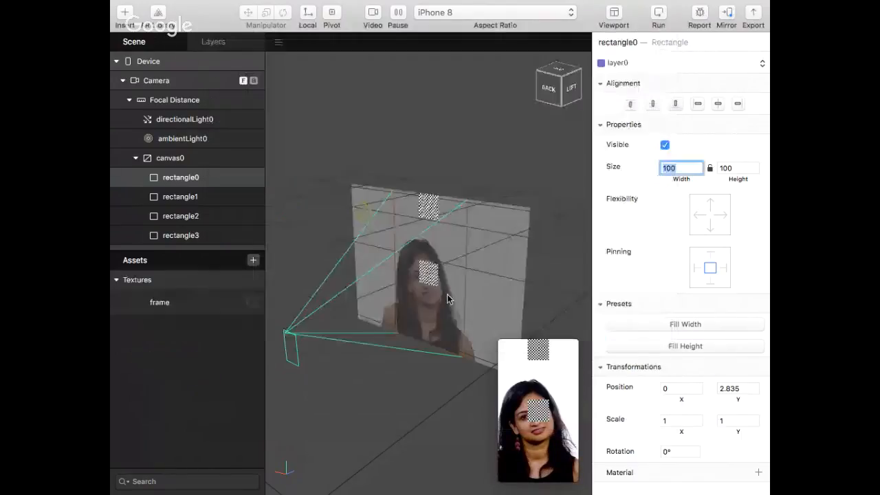
{"action": "mouse_move", "coordinate": [255, 4]}
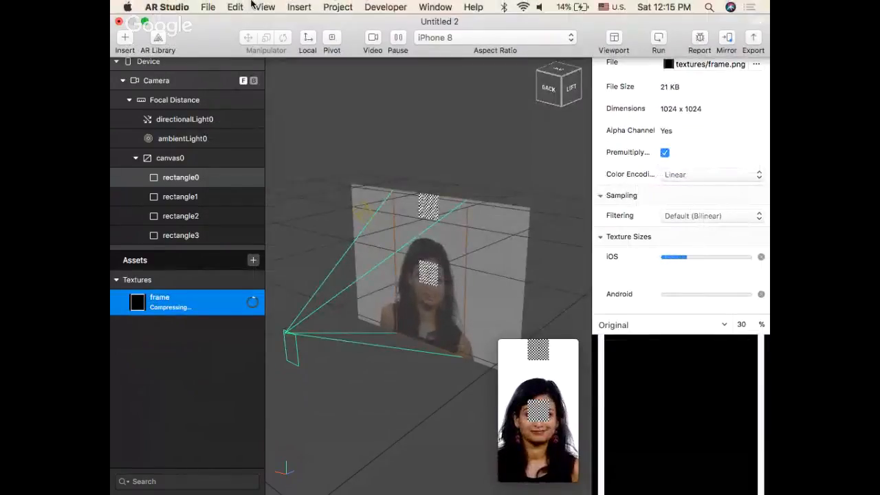
{"action": "left_click", "coordinate": [208, 7]}
{"action": "left_click", "coordinate": [208, 7]}
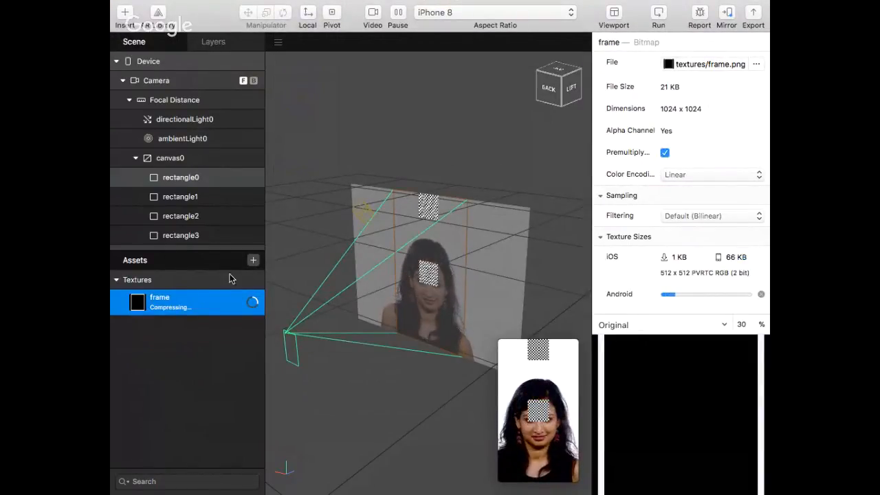
Create a new material in the assets and set its diffuse color to blue
{"action": "left_click", "coordinate": [252, 262]}
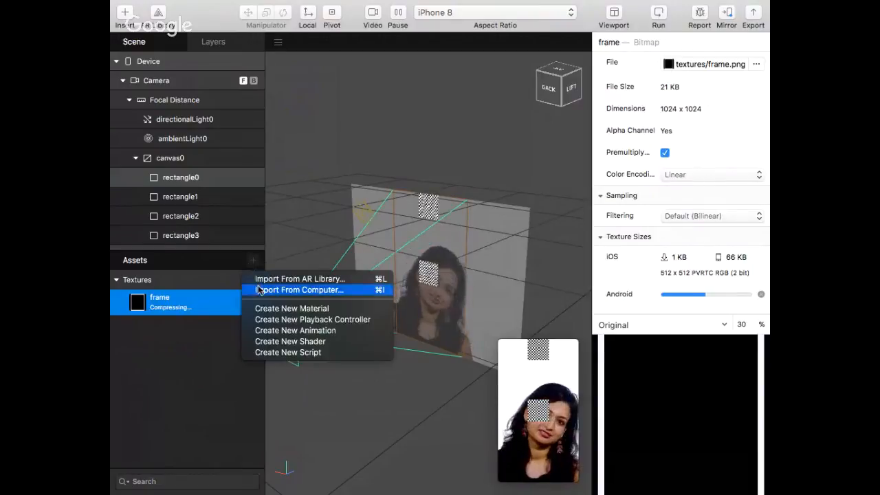
{"action": "left_click", "coordinate": [287, 308]}
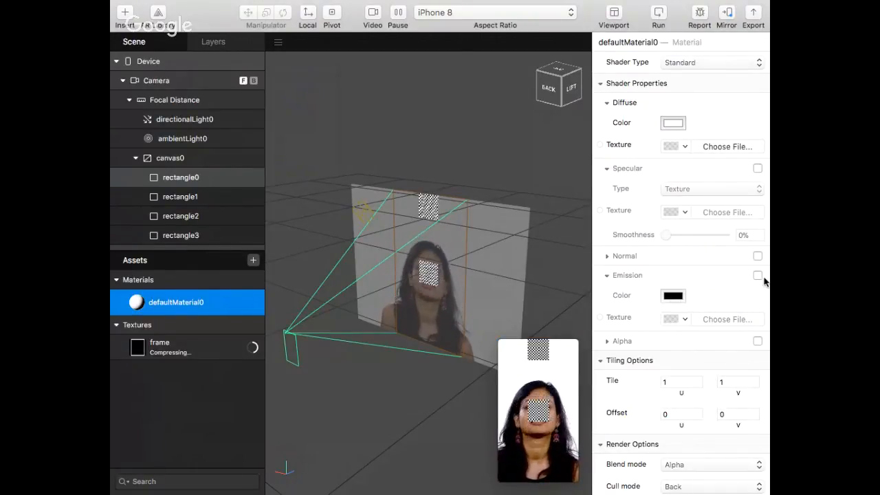
{"action": "left_click", "coordinate": [673, 123]}
{"action": "left_click_drag", "start_coordinate": [177, 406], "coordinate": [132, 417]}
{"action": "left_click", "coordinate": [116, 270]}
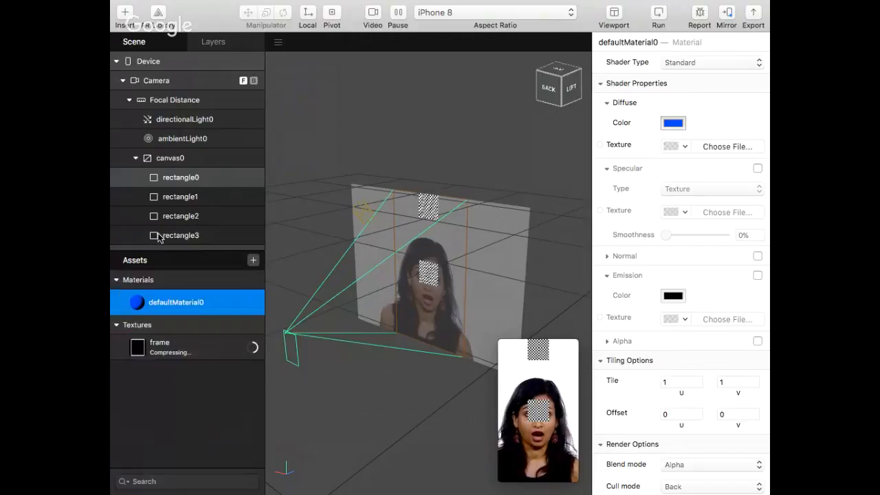
Assign defaultMaterial0 to rectangle0
{"action": "left_click", "coordinate": [216, 183]}
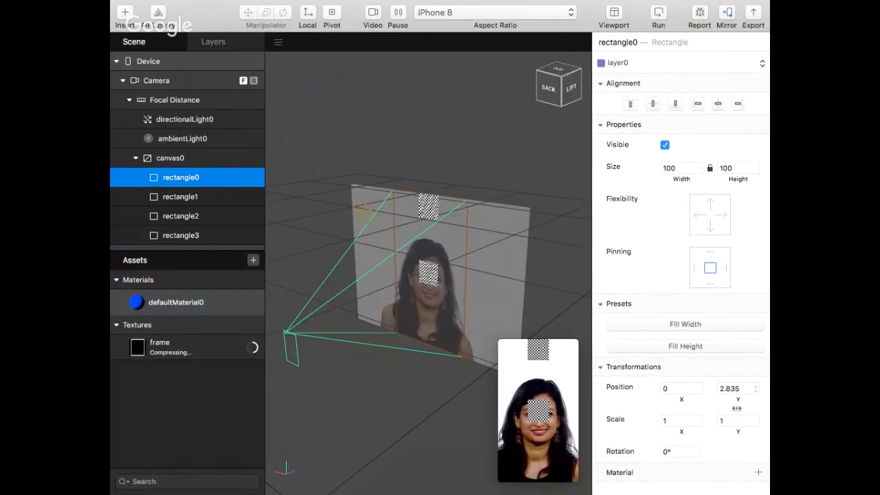
{"action": "left_click", "coordinate": [758, 473]}
{"action": "left_click", "coordinate": [752, 457]}
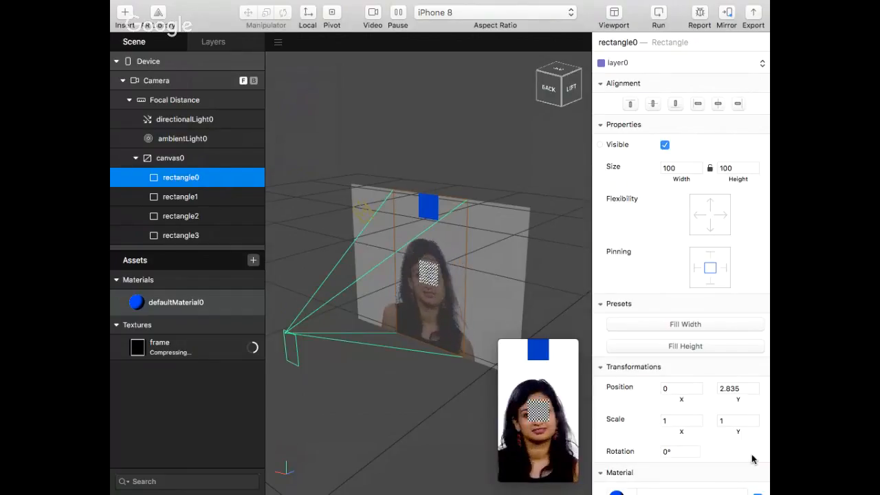
Assign defaultMaterial0 to rectangle1, rectangle2 and rectangle3 together
{"action": "left_click", "coordinate": [194, 198]}
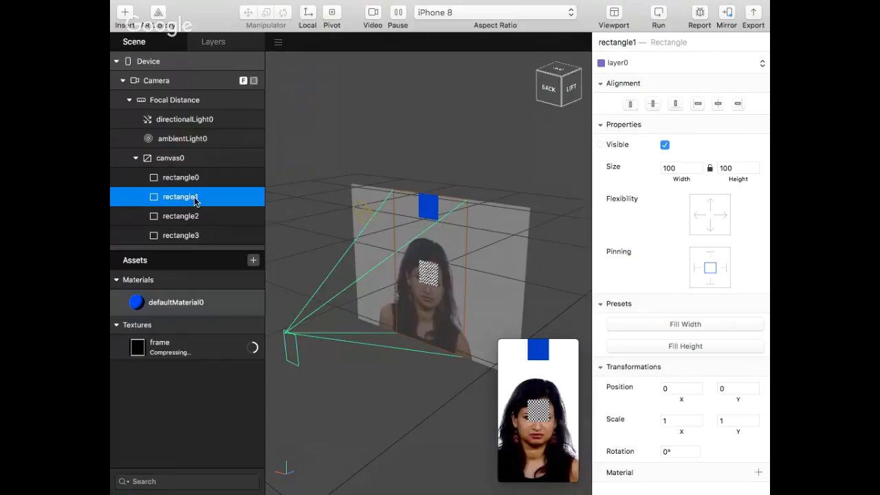
{"action": "key", "text": "shift+Down"}
{"action": "key", "text": "shift+Down"}
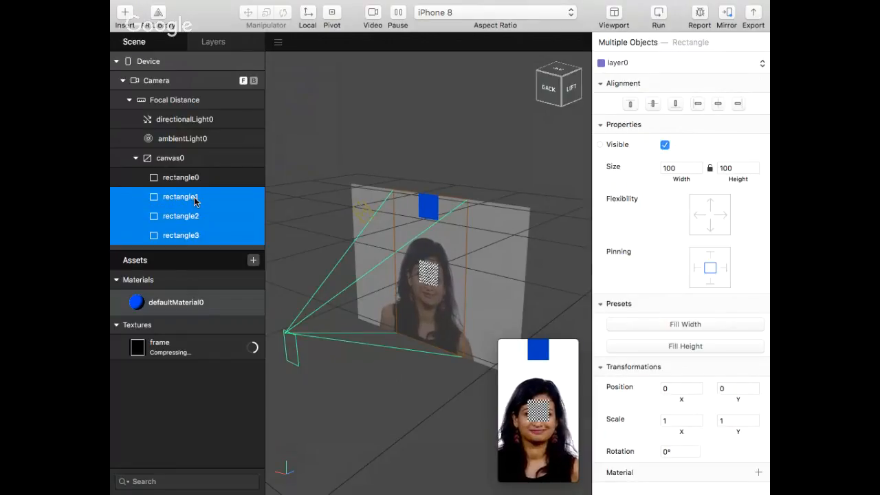
{"action": "left_click", "coordinate": [757, 473]}
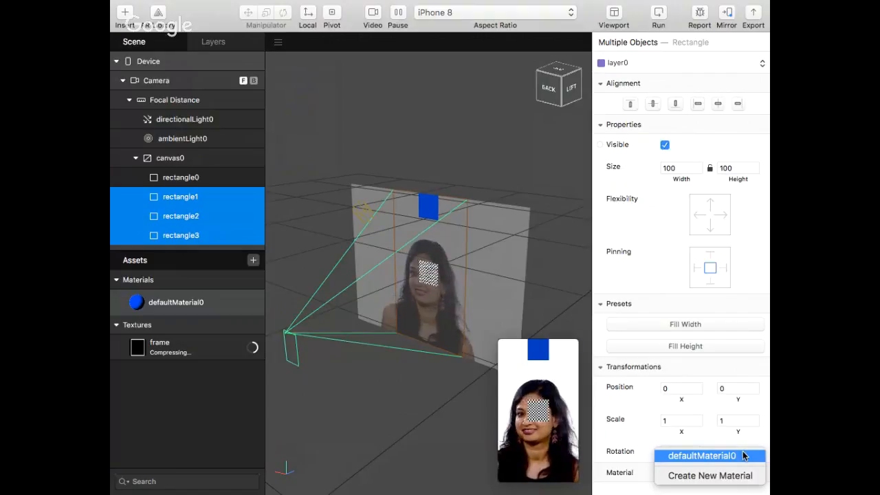
{"action": "left_click", "coordinate": [743, 456]}
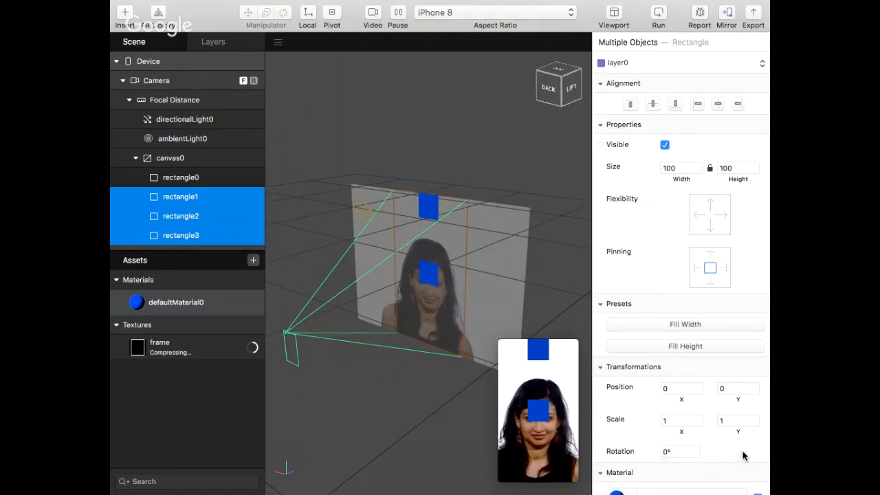
{"action": "left_click", "coordinate": [219, 179]}
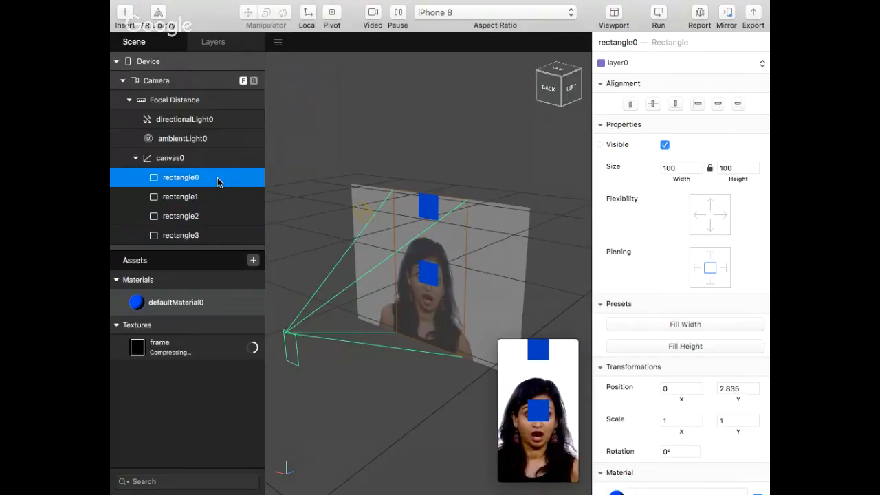
{"action": "left_click", "coordinate": [683, 172]}
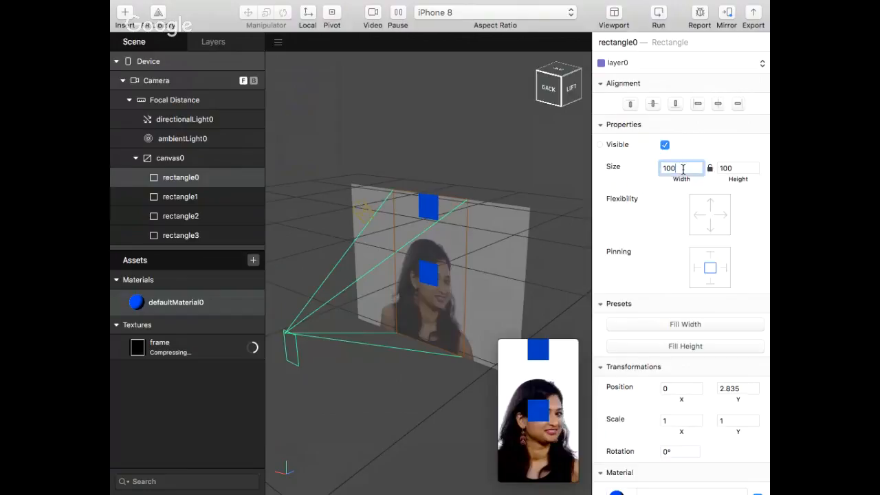
{"action": "type", "text": "30"}
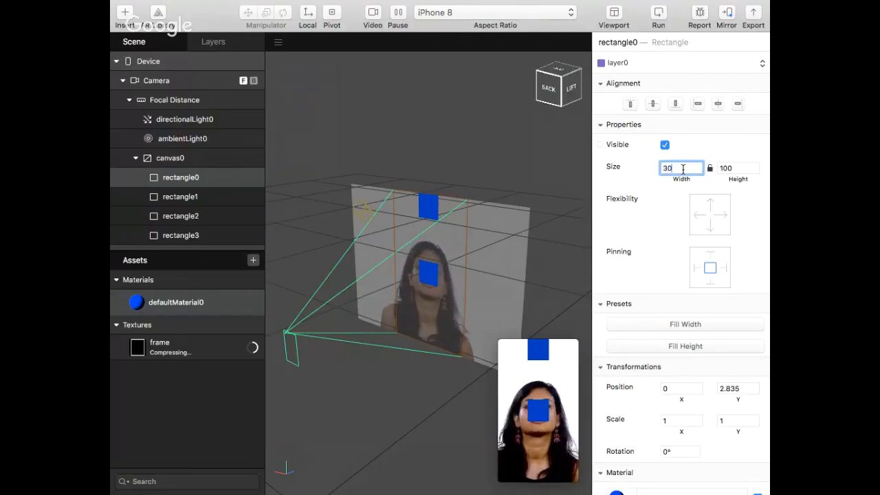
{"action": "key", "text": "Return"}
{"action": "key", "text": "Delete"}
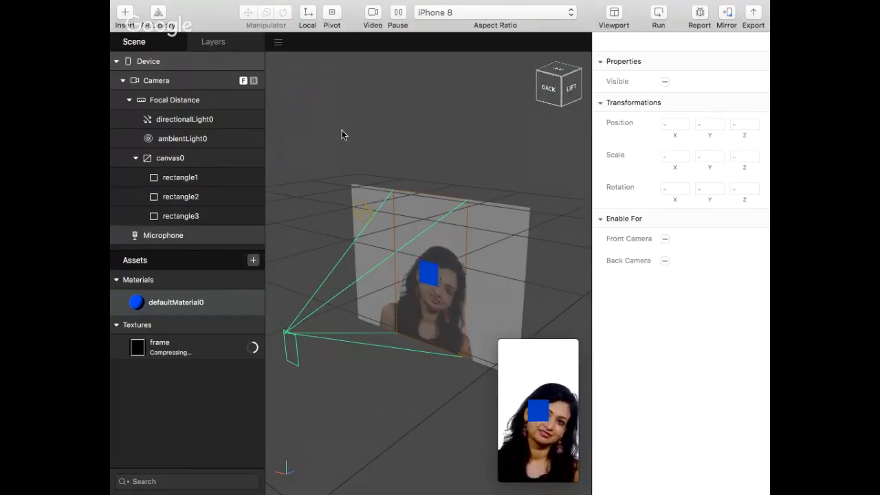
{"action": "key", "text": "super+z"}
{"action": "key", "text": "super+z"}
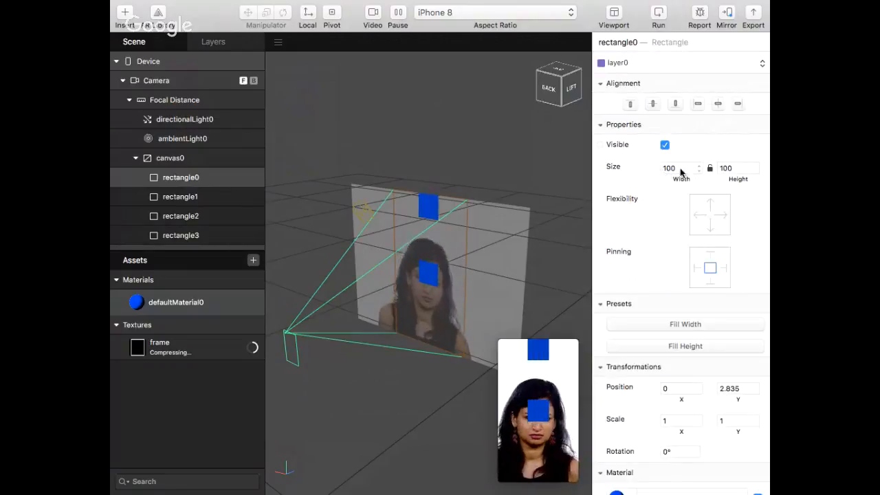
Make rectangle0 a bar that fills the canvas width with a height of 120, aligned with the canvas top
{"action": "left_click", "coordinate": [697, 168]}
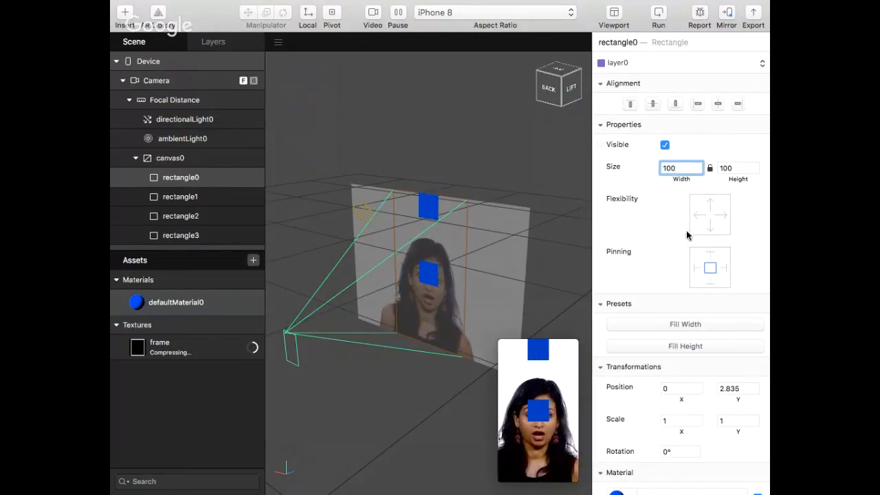
{"action": "left_click", "coordinate": [678, 325]}
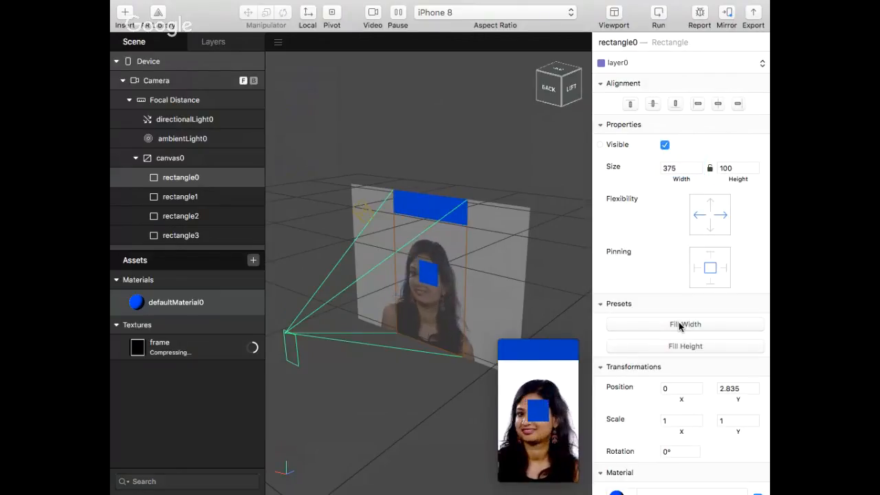
{"action": "left_click", "coordinate": [738, 168]}
{"action": "double_click", "coordinate": [738, 167]}
{"action": "type", "text": "120"}
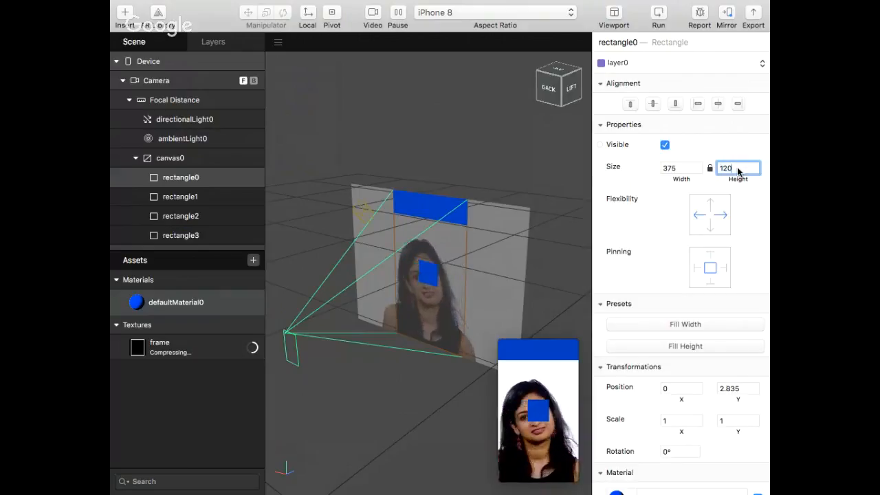
{"action": "key", "text": "Return"}
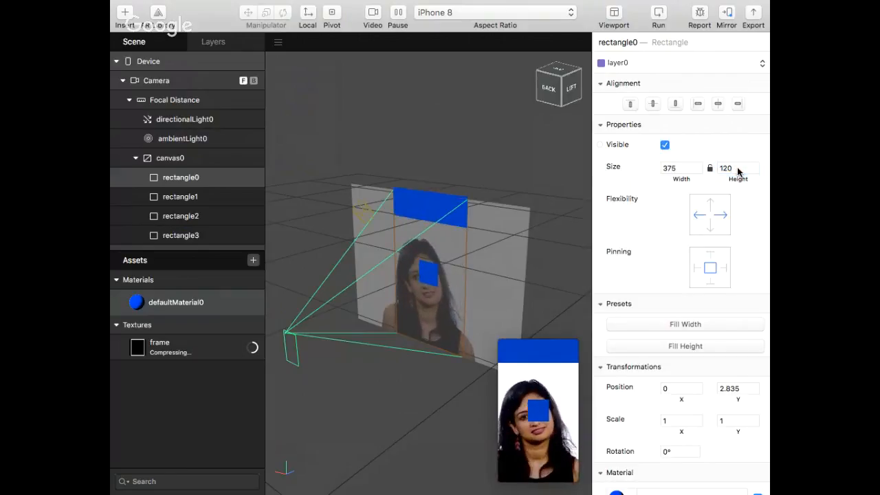
{"action": "left_click", "coordinate": [628, 104]}
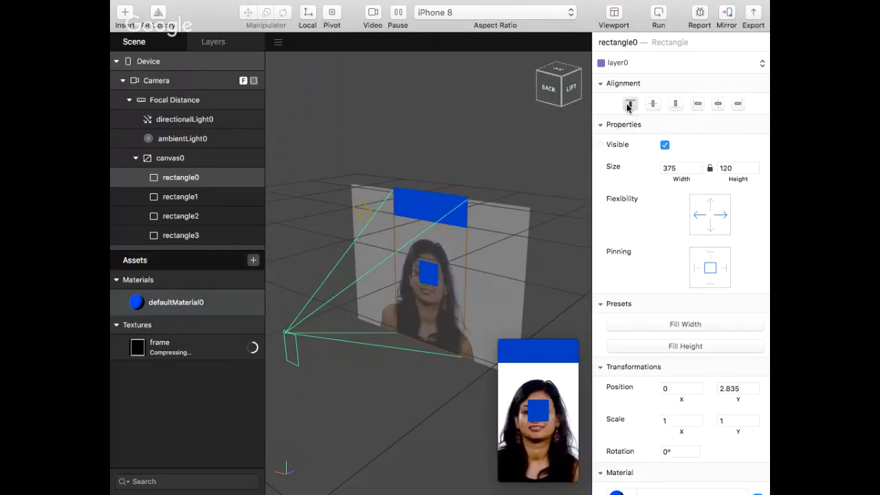
Make rectangle1 a bar that fills the canvas width with a height of 120, aligned with the canvas bottom
{"action": "left_click", "coordinate": [229, 200]}
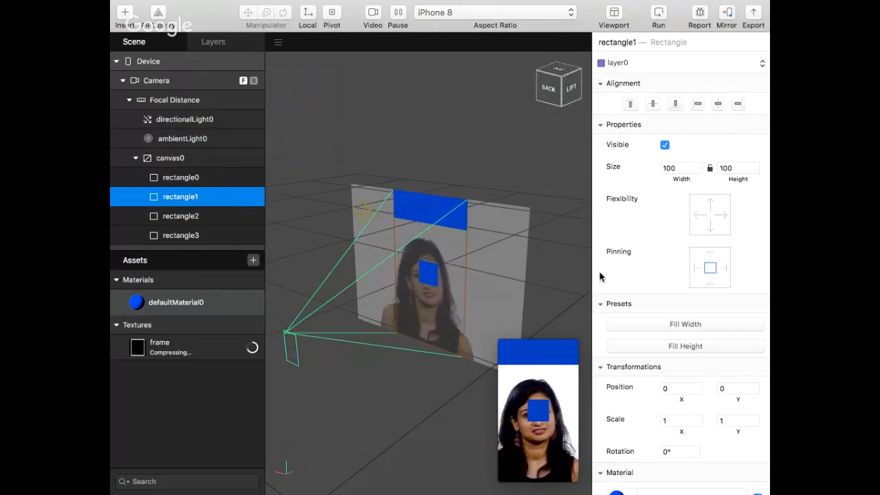
{"action": "left_click", "coordinate": [686, 324]}
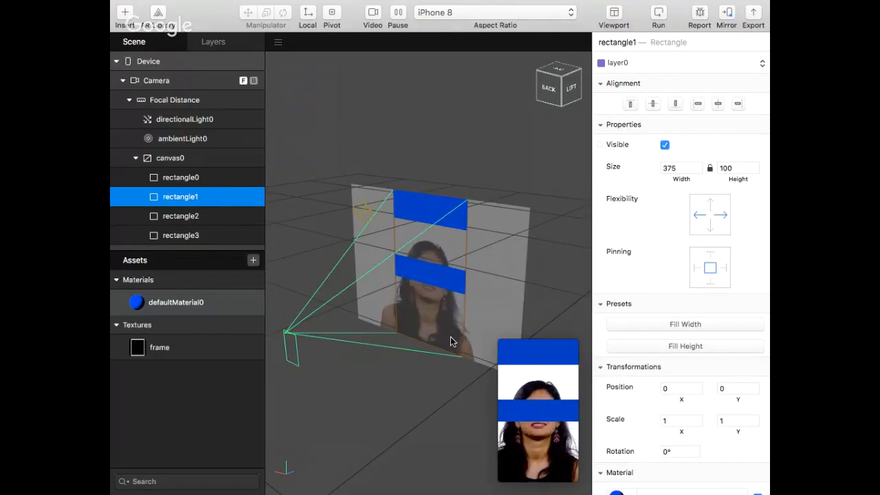
{"action": "left_click", "coordinate": [727, 169]}
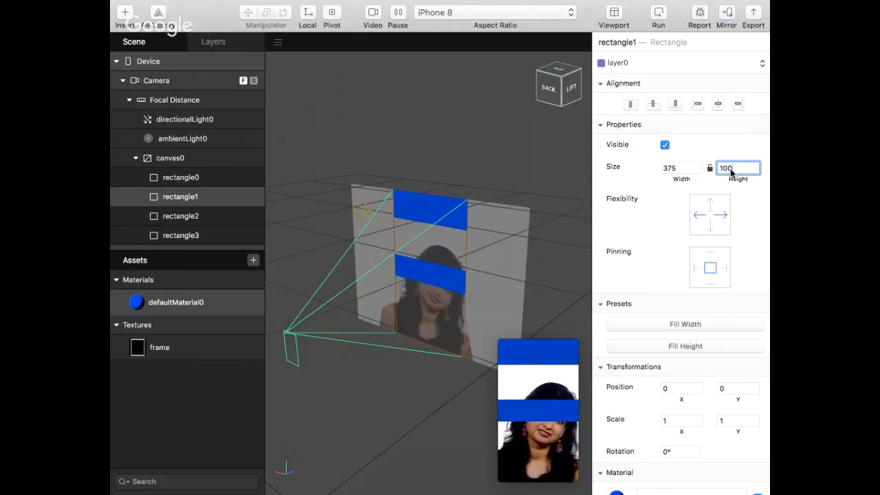
{"action": "left_click", "coordinate": [240, 183]}
{"action": "left_click", "coordinate": [238, 196]}
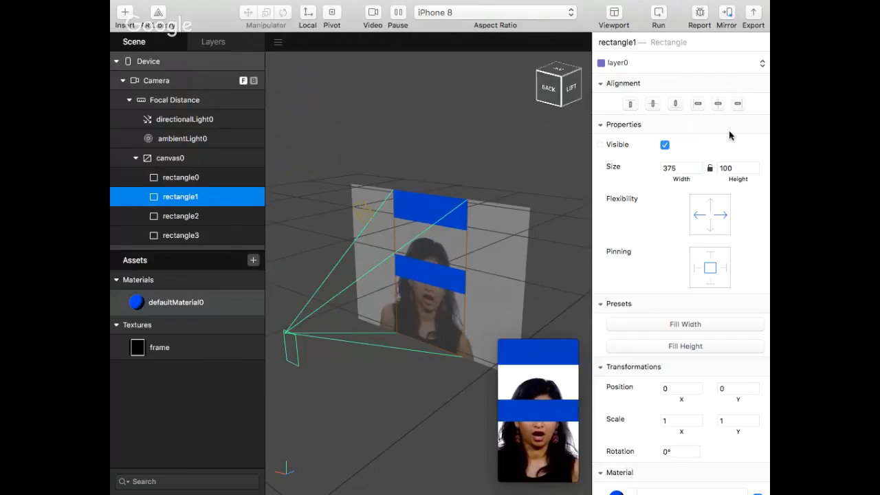
{"action": "left_click", "coordinate": [738, 168]}
{"action": "type", "text": "120"}
{"action": "key", "text": "Return"}
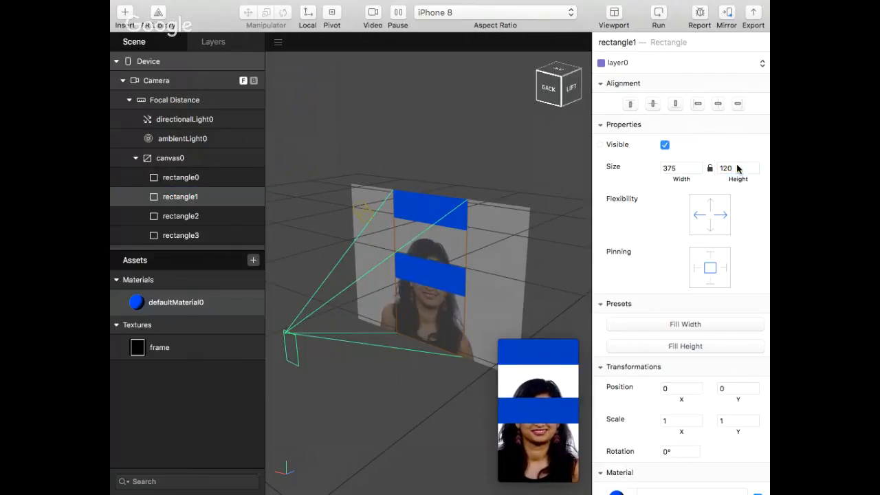
{"action": "left_click", "coordinate": [675, 106]}
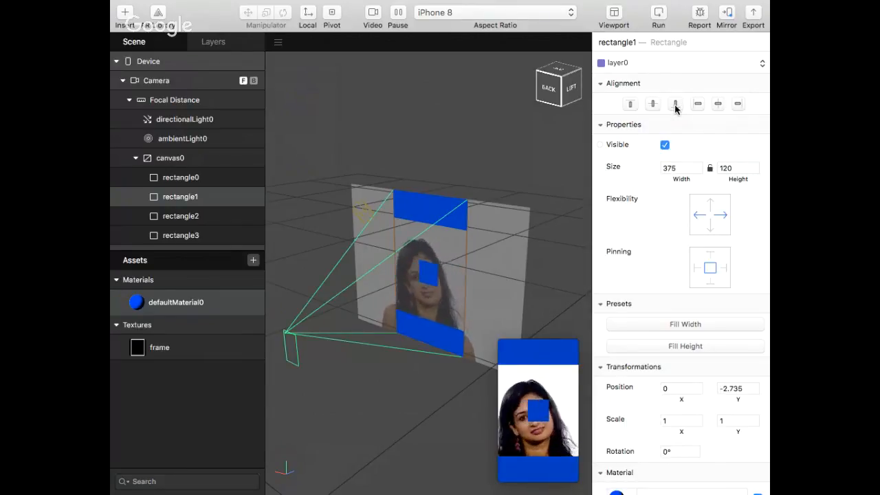
Make rectangle2 a strip that fills the canvas height with a width of 30, aligned with the canvas's left side
{"action": "left_click", "coordinate": [185, 218]}
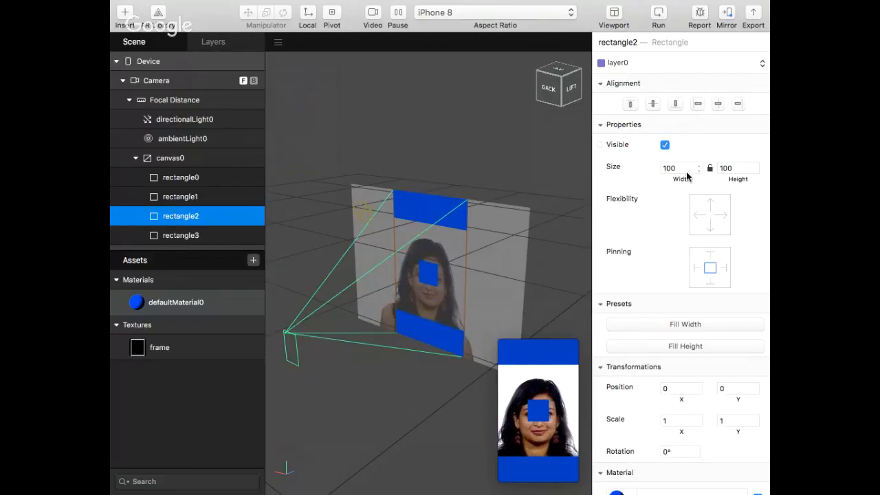
{"action": "left_click", "coordinate": [696, 347]}
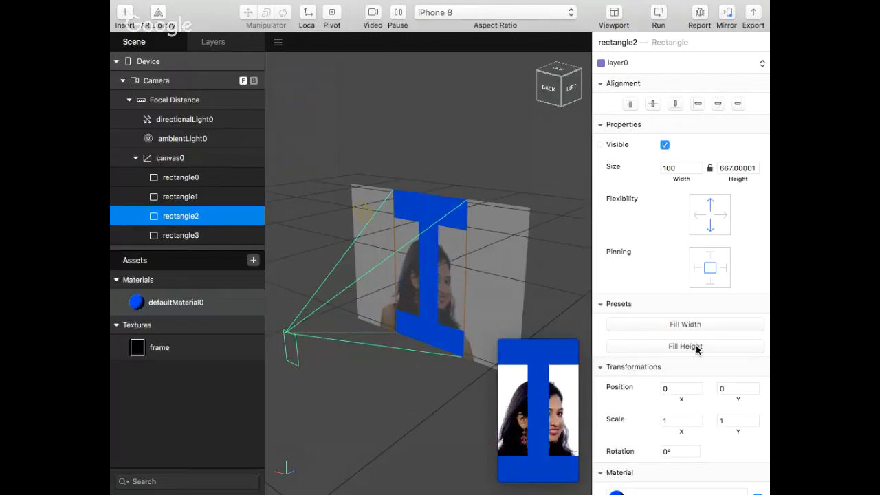
{"action": "left_click", "coordinate": [686, 168]}
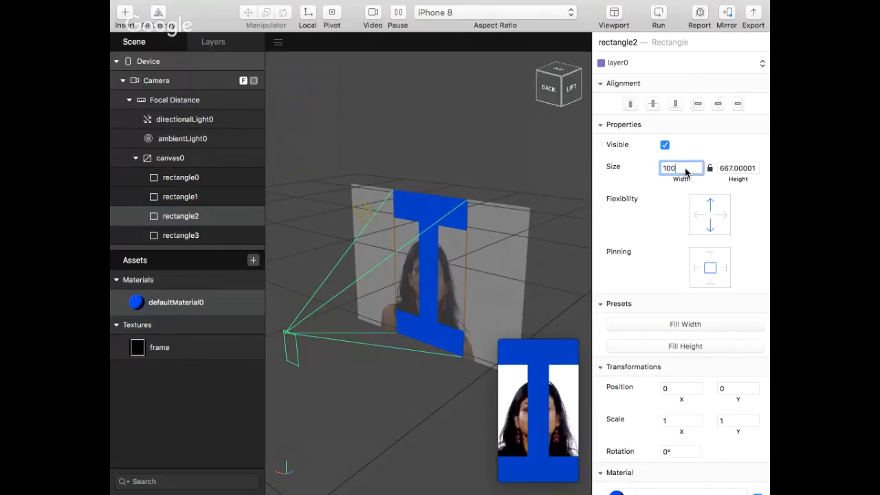
{"action": "type", "text": "30"}
{"action": "key", "text": "Return"}
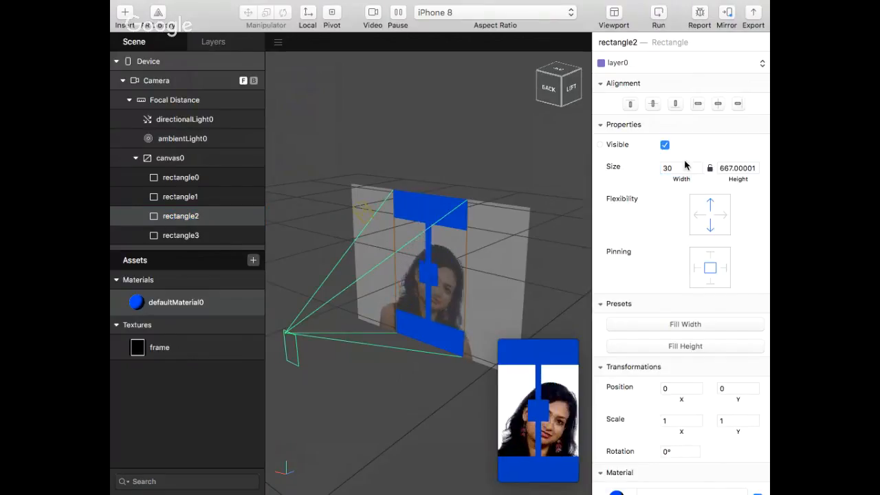
{"action": "left_click", "coordinate": [698, 104]}
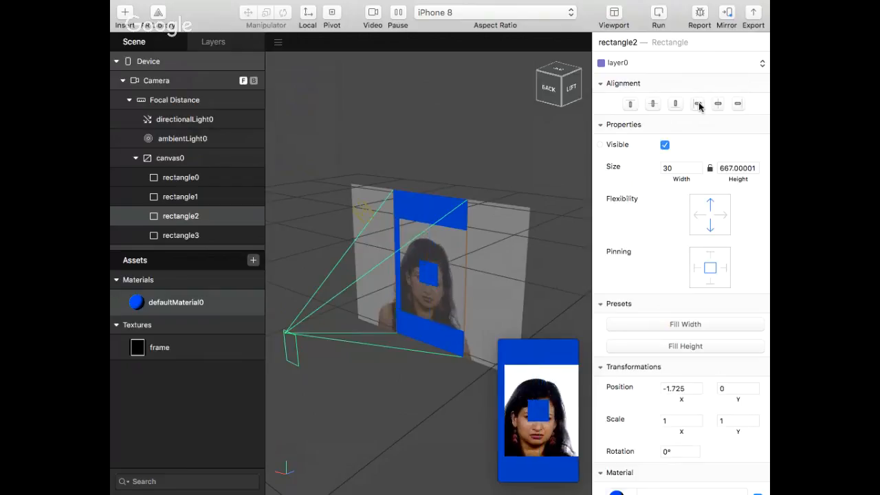
Make rectangle3 a strip that fills the canvas height with a width of 30, aligned with the canvas's right side
{"action": "left_click", "coordinate": [205, 238]}
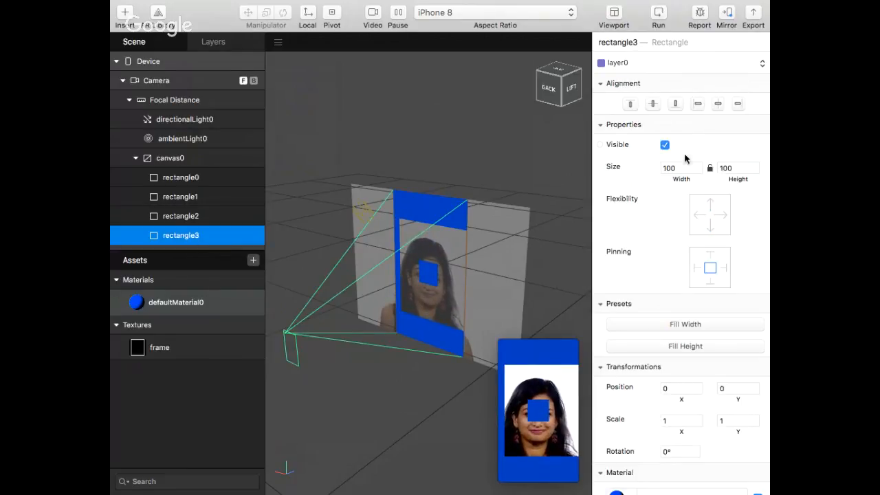
{"action": "left_click", "coordinate": [680, 347]}
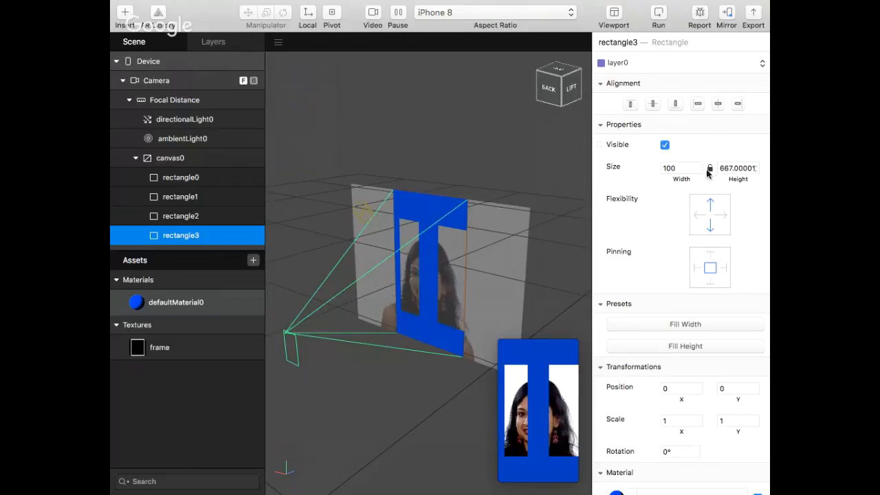
{"action": "left_click", "coordinate": [685, 170]}
{"action": "double_click", "coordinate": [685, 169]}
{"action": "type", "text": "30"}
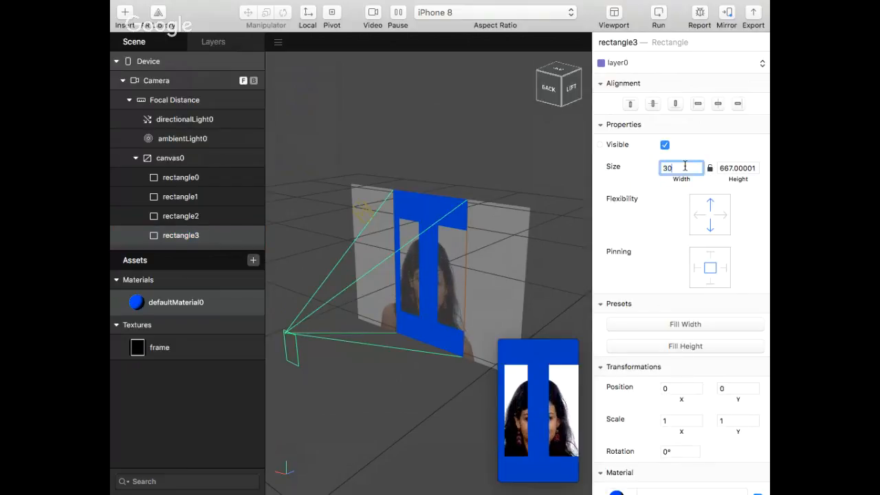
{"action": "key", "text": "Return"}
{"action": "left_click", "coordinate": [737, 104]}
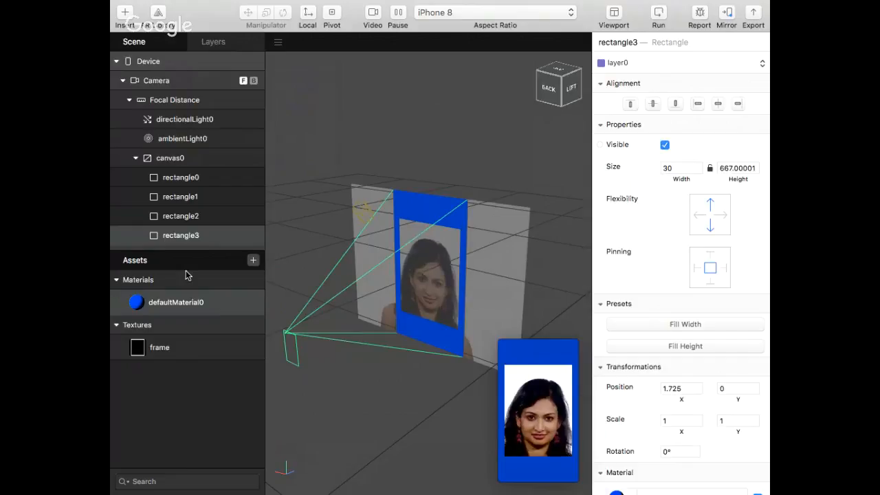
Insert another rectangle into canvas0 for the frame texture
{"action": "left_click", "coordinate": [125, 14]}
{"action": "scroll", "coordinate": [165, 241], "scroll_direction": "down", "scroll_amount": 3}
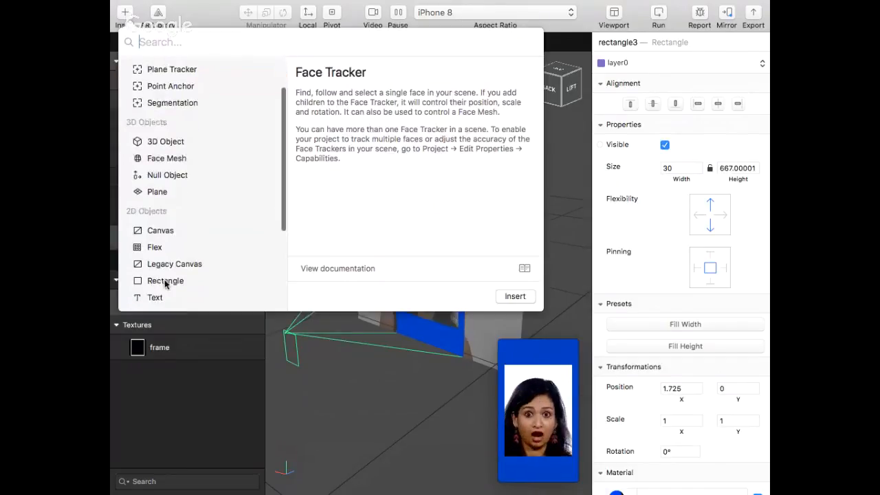
{"action": "double_click", "coordinate": [165, 282]}
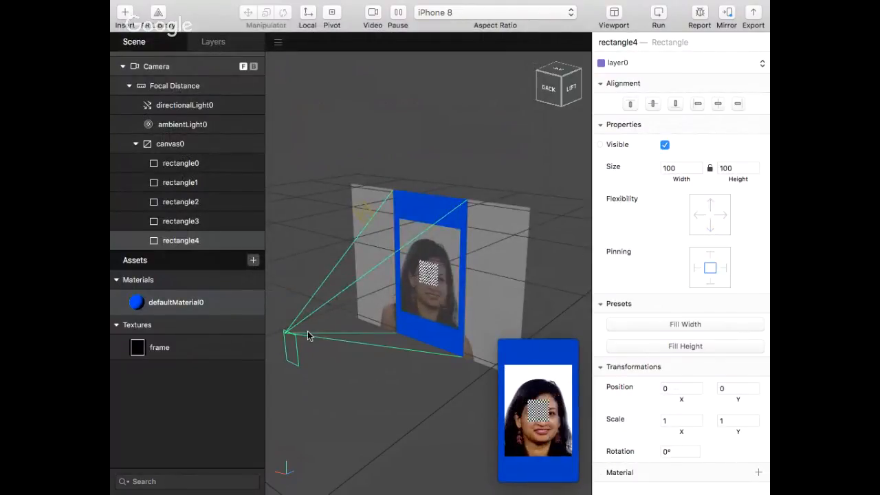
Create a second material in the assets and use the frame texture as its diffuse texture
{"action": "left_click", "coordinate": [254, 260]}
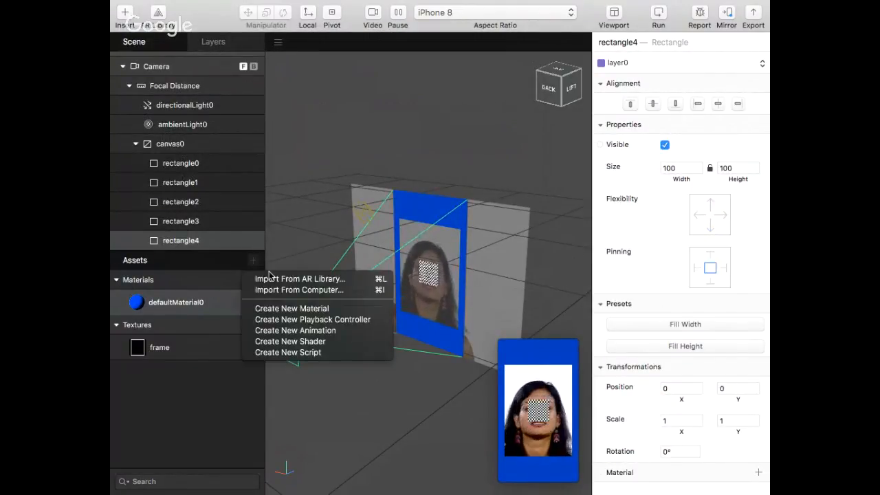
{"action": "left_click", "coordinate": [290, 309]}
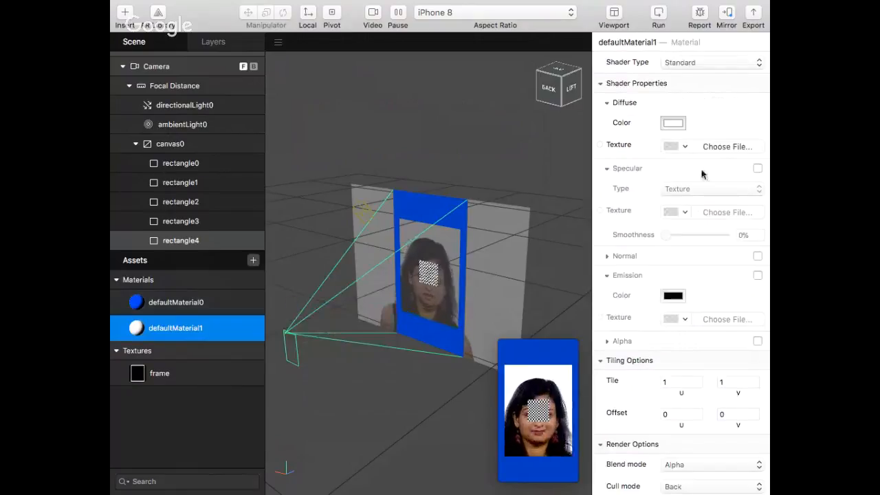
{"action": "left_click", "coordinate": [687, 146]}
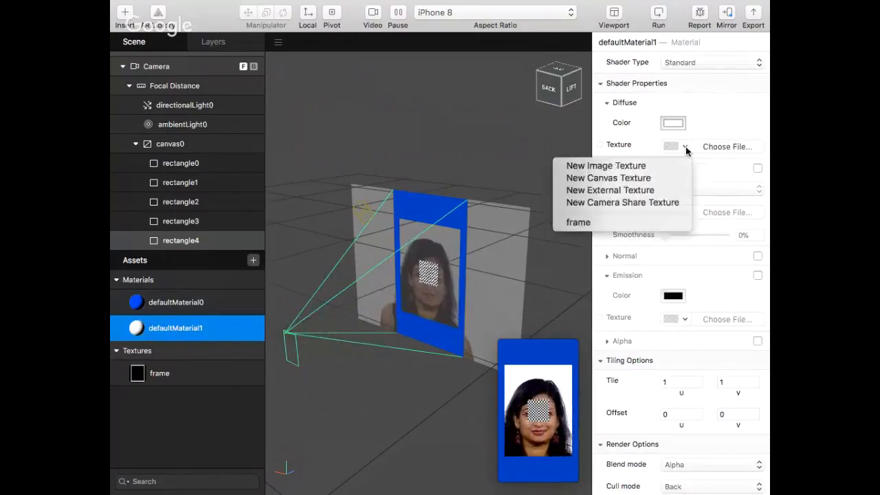
{"action": "left_click", "coordinate": [609, 223]}
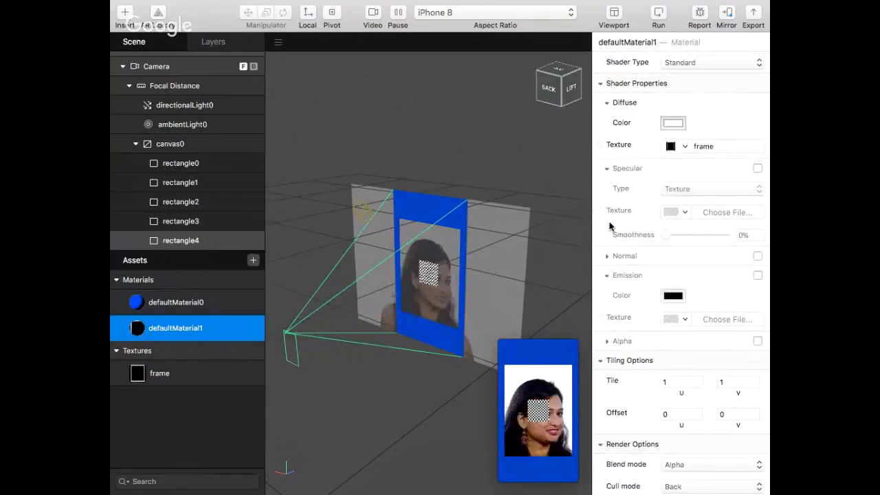
Assign defaultMaterial1 to rectangle4
{"action": "double_click", "coordinate": [200, 244]}
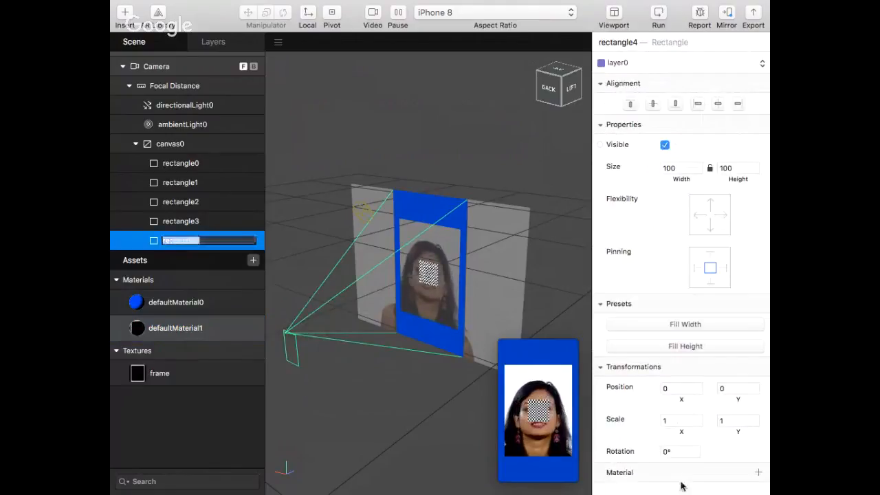
{"action": "left_click", "coordinate": [759, 473]}
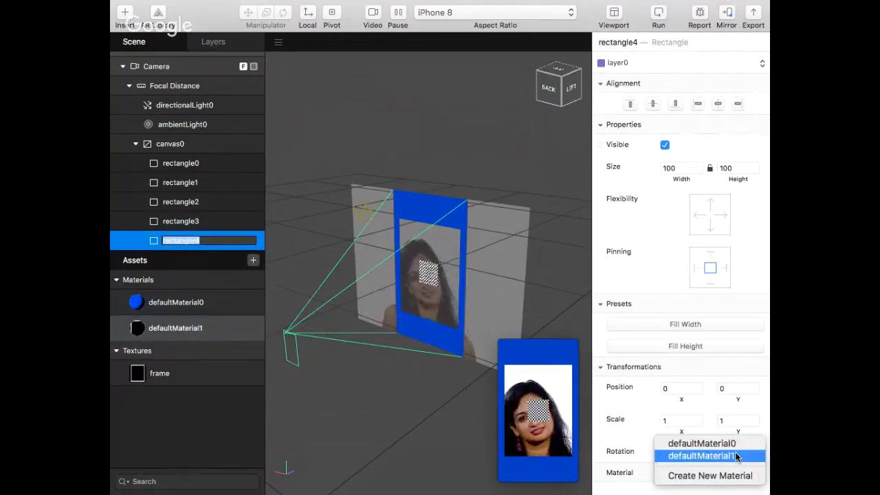
{"action": "left_click", "coordinate": [736, 455]}
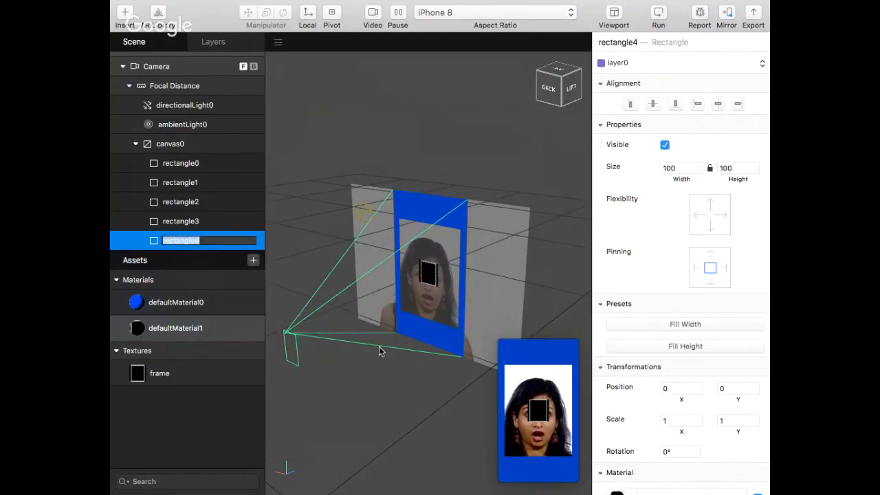
Inspect the diffuse colour of defaultMaterial1 in the colour picker's different modes
{"action": "double_click", "coordinate": [174, 328]}
{"action": "left_click", "coordinate": [674, 124]}
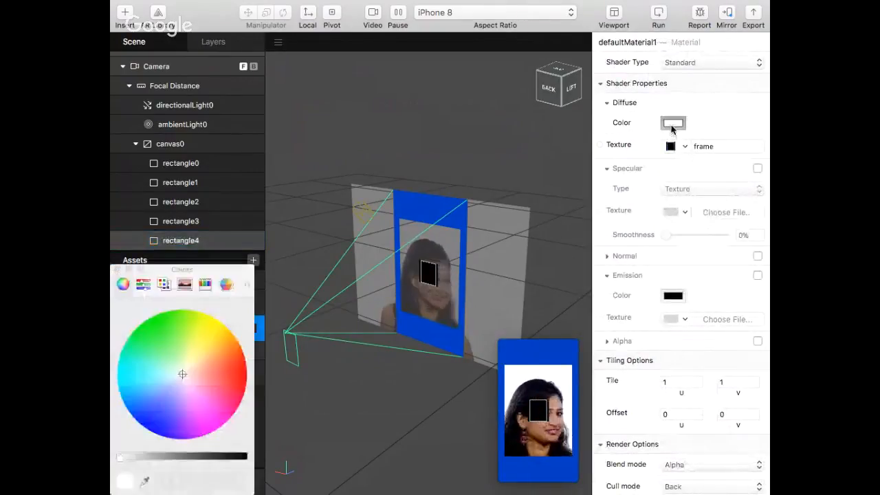
{"action": "left_click", "coordinate": [143, 284]}
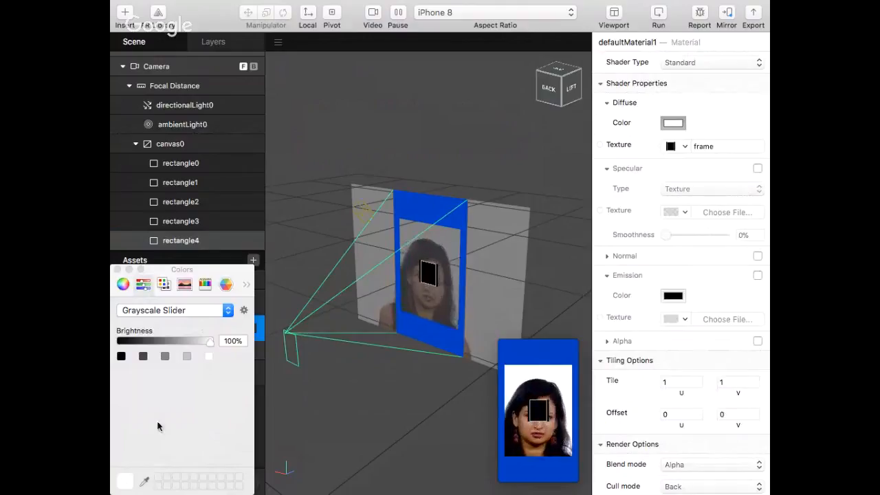
{"action": "left_click", "coordinate": [123, 284]}
{"action": "left_click", "coordinate": [164, 284]}
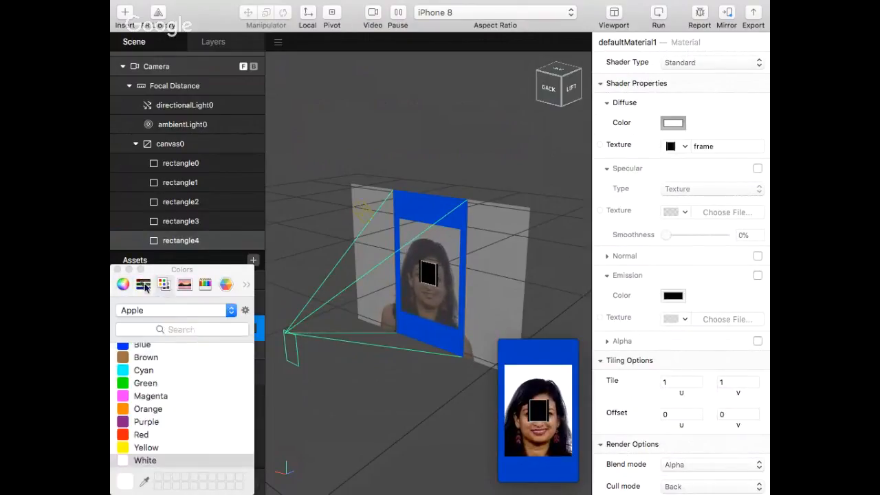
{"action": "left_click", "coordinate": [143, 284]}
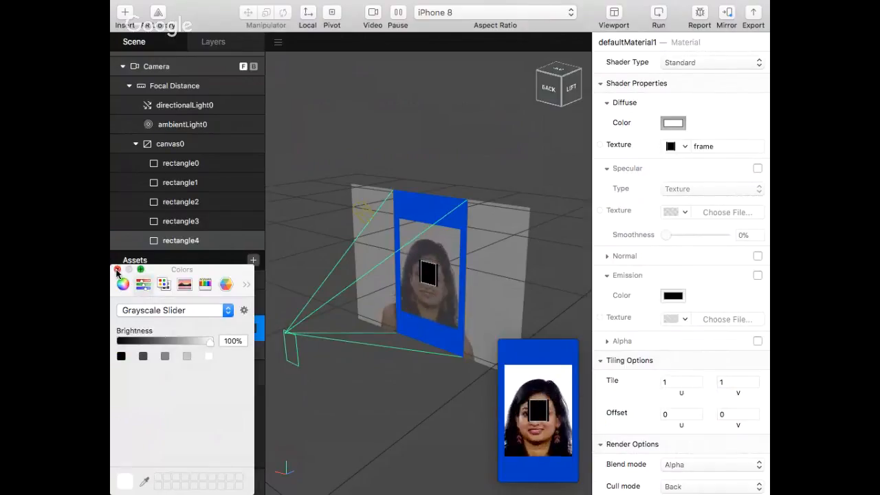
{"action": "left_click", "coordinate": [117, 271]}
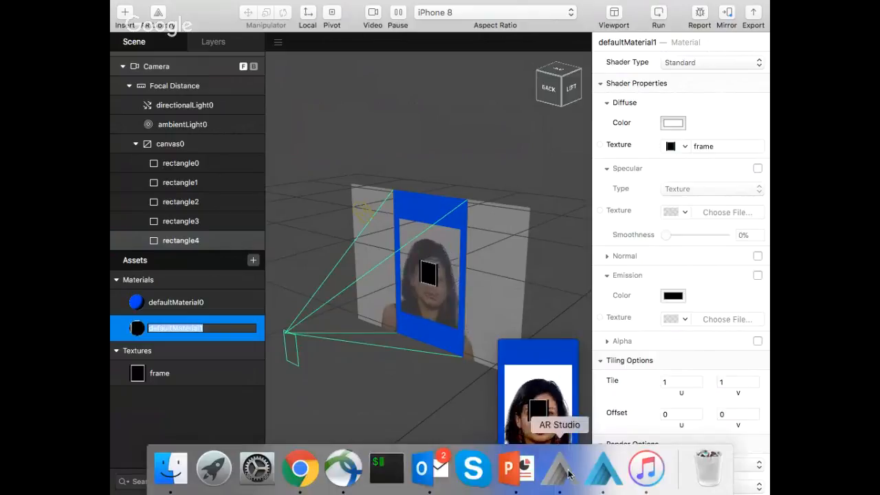
Open the Location Finished Effect project from its folder, accepting the update from the earlier AR Studio version
{"action": "left_click", "coordinate": [569, 474]}
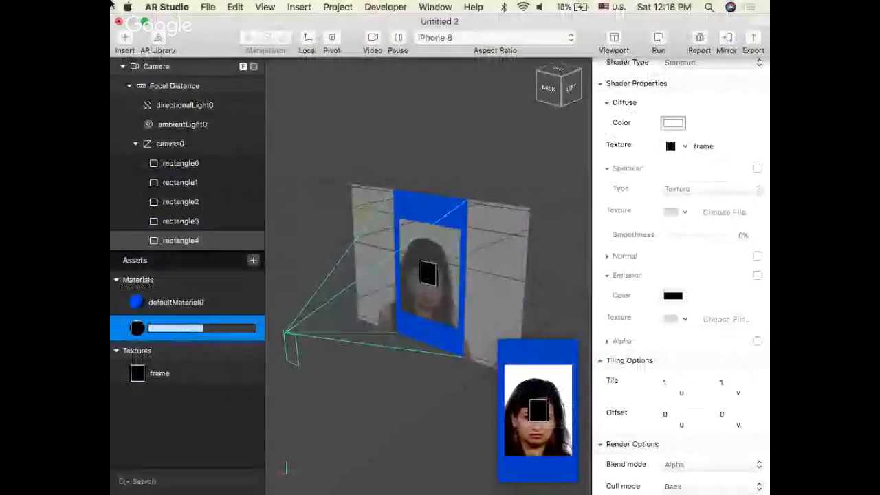
{"action": "left_click", "coordinate": [167, 7]}
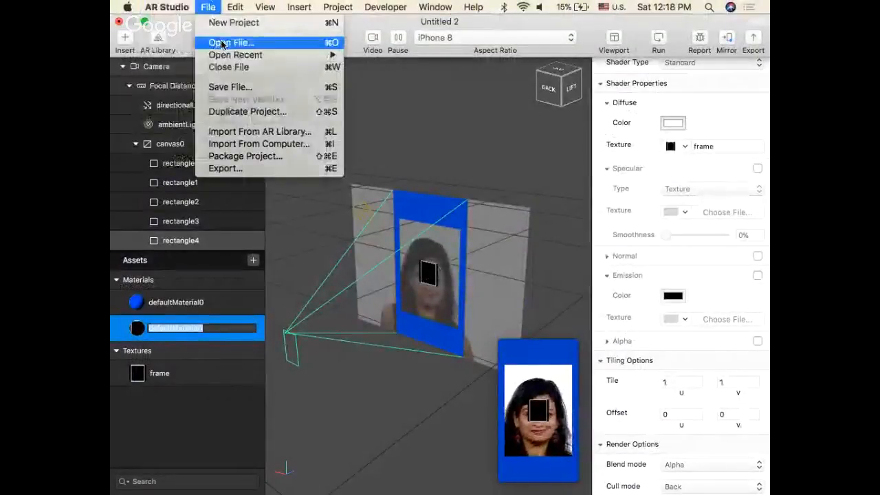
{"action": "left_click", "coordinate": [222, 43]}
{"action": "left_click", "coordinate": [412, 37]}
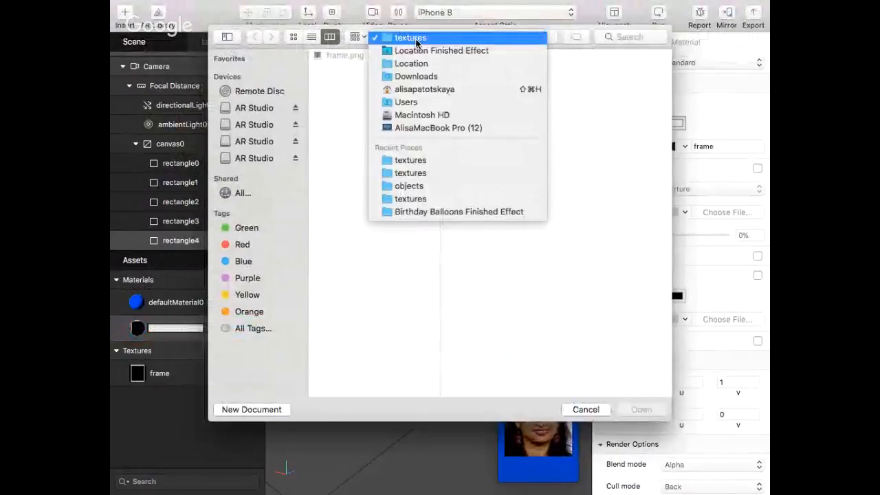
{"action": "left_click", "coordinate": [417, 50]}
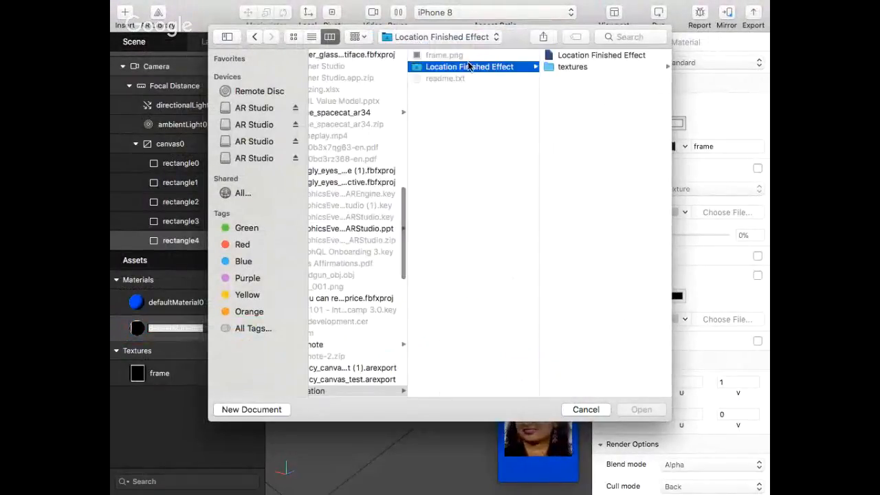
{"action": "left_click", "coordinate": [545, 58]}
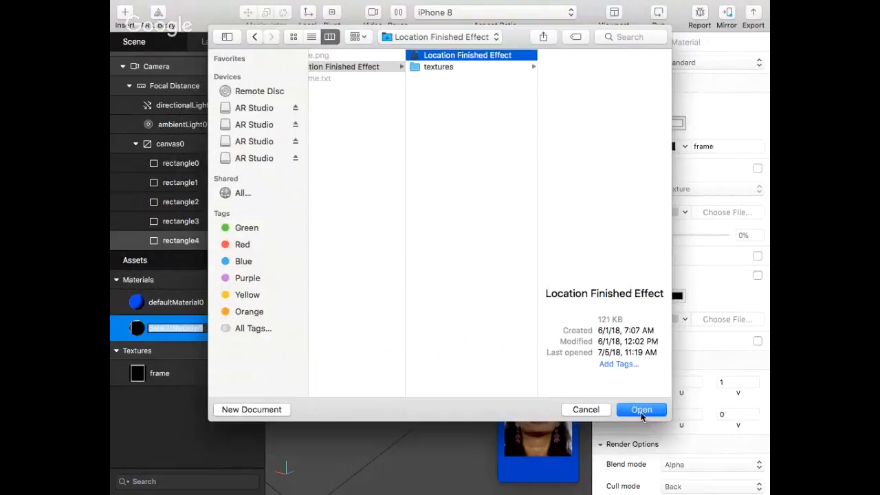
{"action": "left_click", "coordinate": [641, 410]}
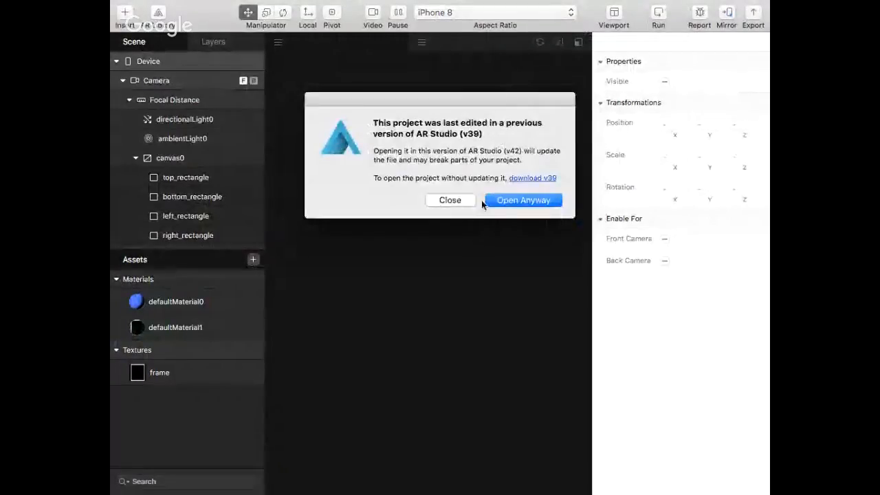
{"action": "left_click", "coordinate": [503, 198]}
{"action": "left_click", "coordinate": [534, 99]}
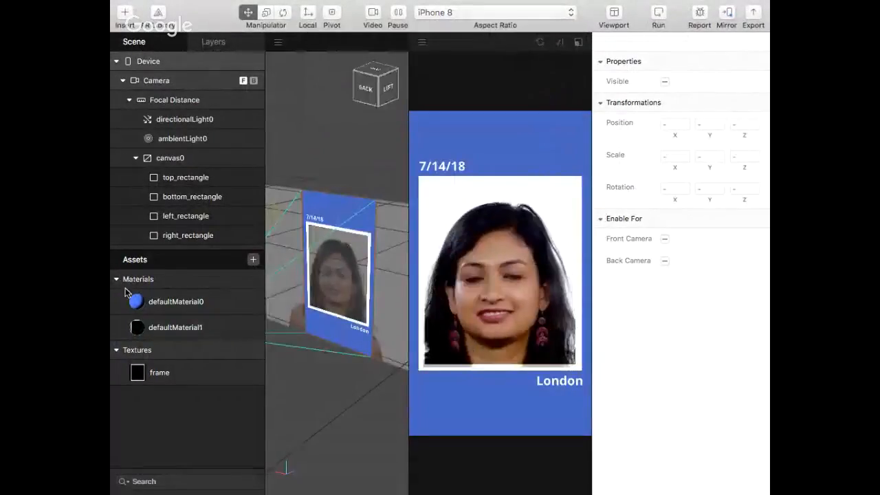
Check the diffuse texture and colour settings of defaultMaterial1 in the finished effect project
{"action": "scroll", "coordinate": [162, 207], "scroll_direction": "down", "scroll_amount": 2}
{"action": "left_click", "coordinate": [160, 327]}
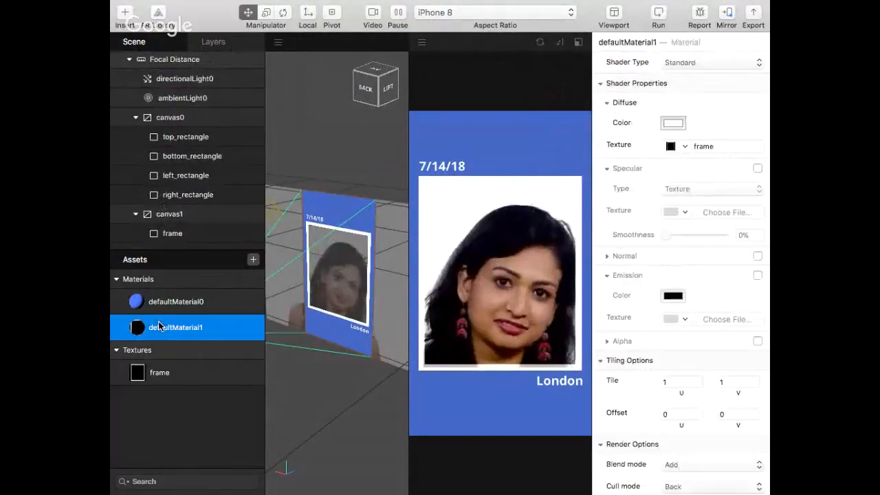
{"action": "left_click", "coordinate": [679, 148]}
{"action": "left_click", "coordinate": [679, 151]}
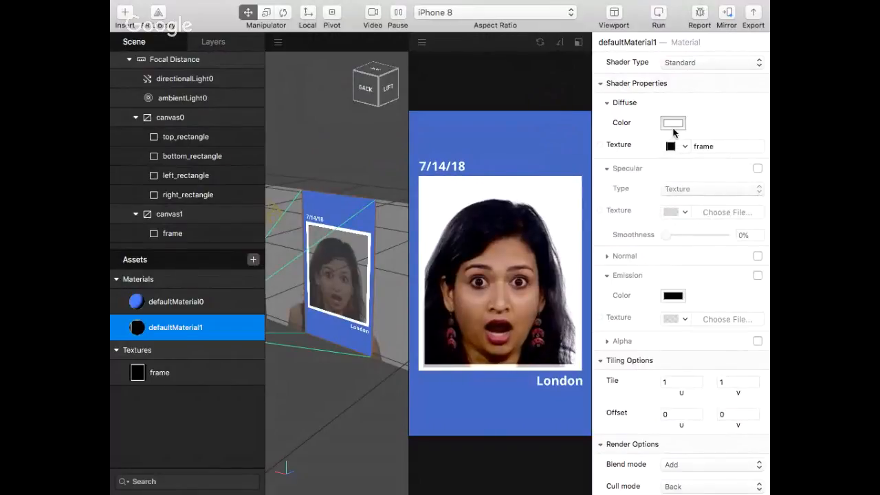
{"action": "left_click", "coordinate": [674, 129]}
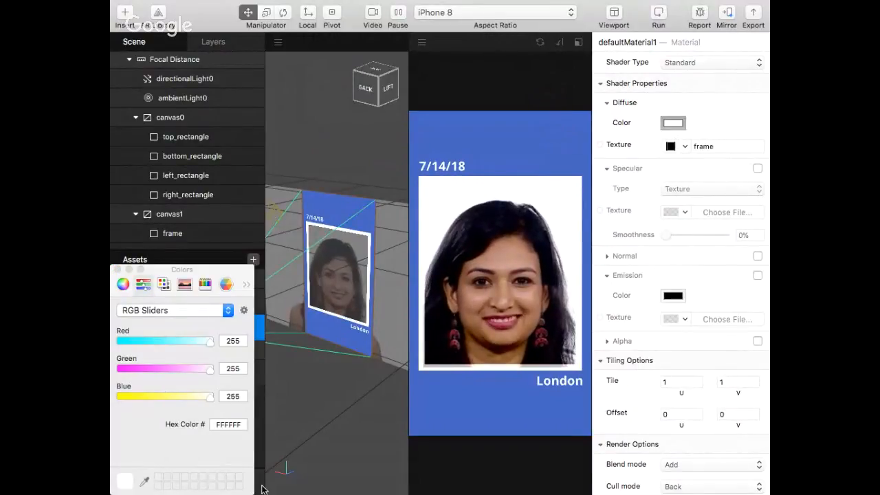
{"action": "left_click", "coordinate": [118, 270]}
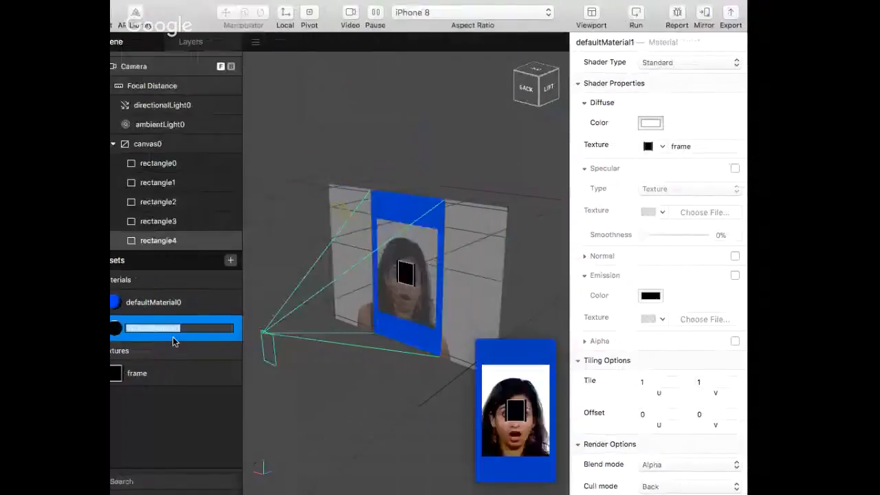
Delete defaultMaterial1 from the working project's assets and undo the deletion
{"action": "left_click", "coordinate": [163, 331]}
{"action": "key", "text": "Delete"}
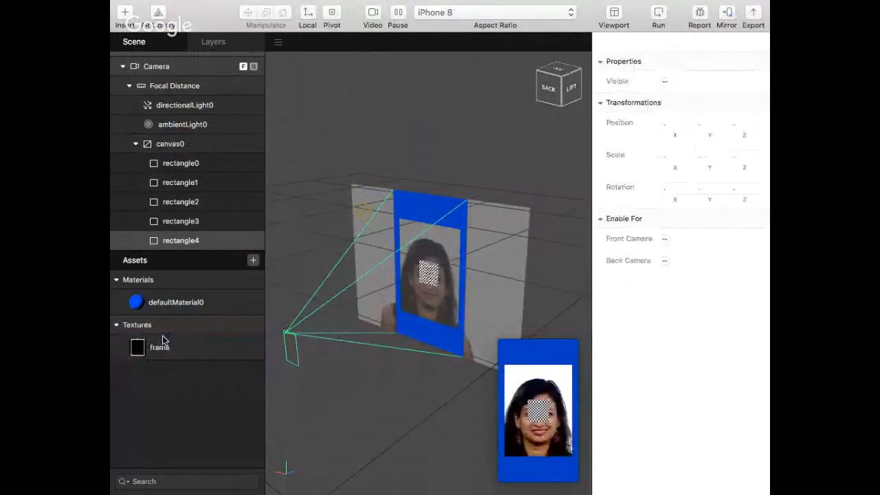
{"action": "left_click", "coordinate": [163, 306]}
{"action": "key", "text": "super+z"}
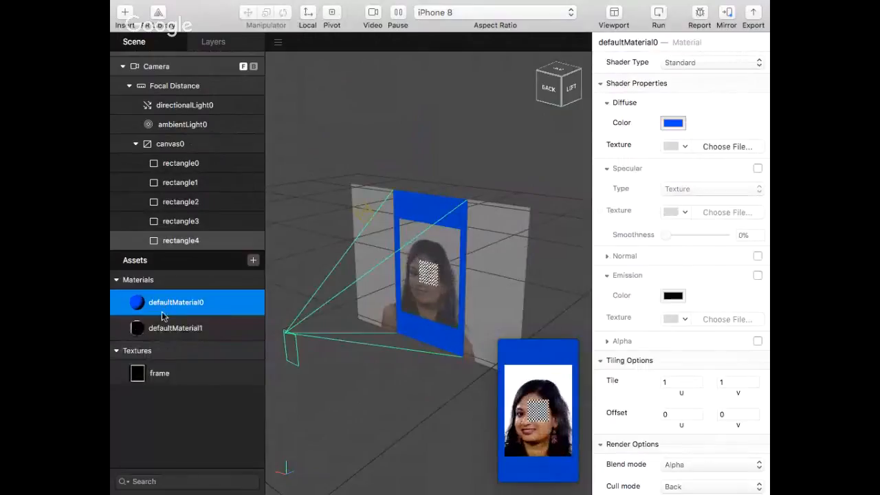
Reassign defaultMaterial1 to rectangle4 in the working project
{"action": "left_click", "coordinate": [165, 328]}
{"action": "left_click", "coordinate": [202, 242]}
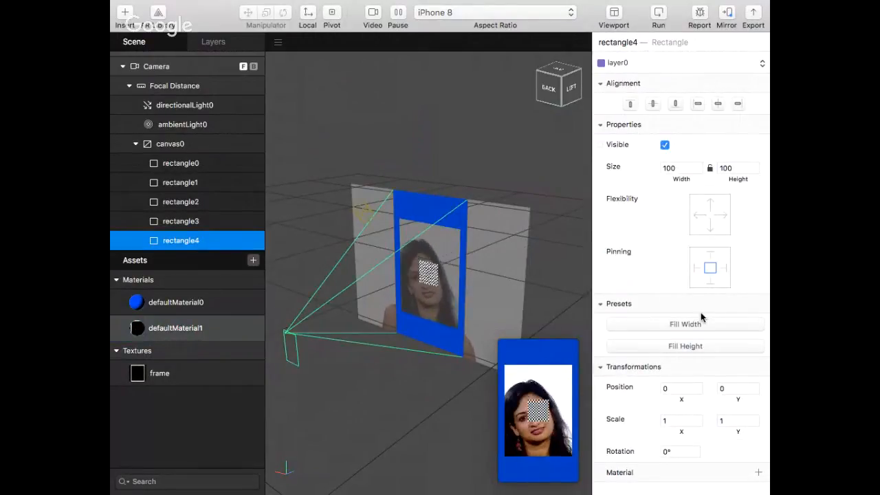
{"action": "left_click", "coordinate": [759, 473]}
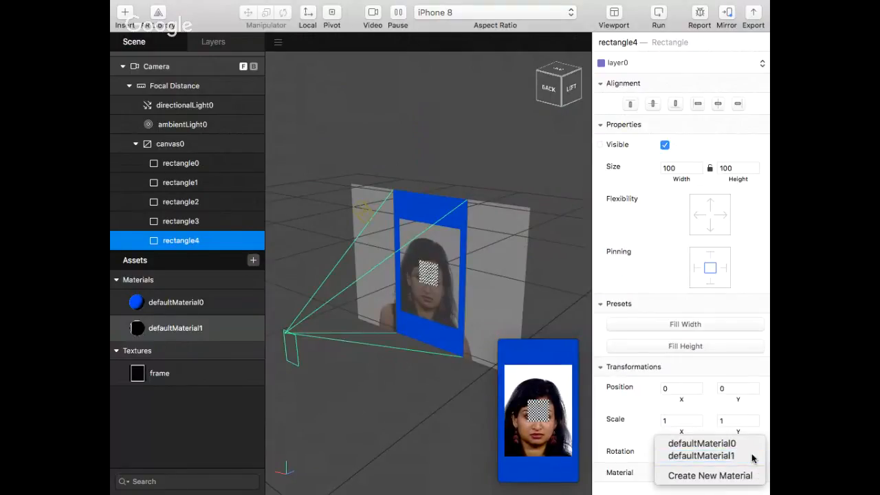
{"action": "left_click", "coordinate": [752, 456]}
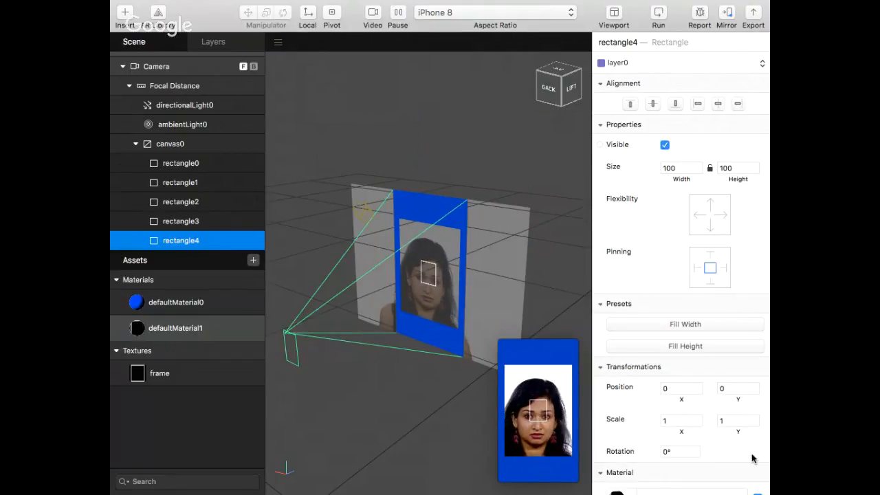
Set rectangle4's width and height to 400 each
{"action": "left_click", "coordinate": [682, 169]}
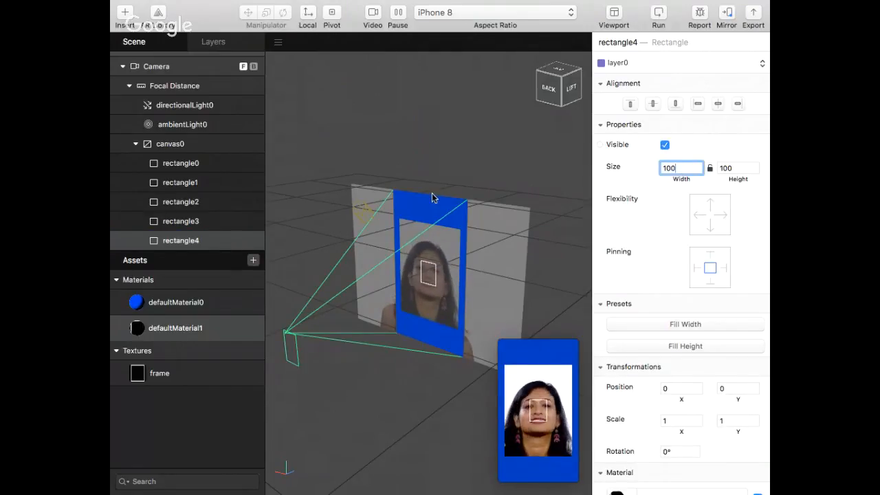
{"action": "double_click", "coordinate": [681, 172]}
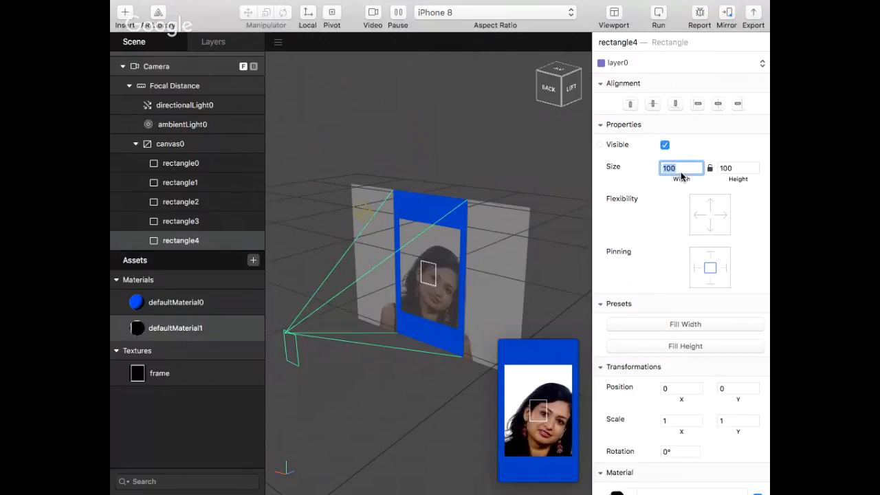
{"action": "type", "text": "400"}
{"action": "key", "text": "Return"}
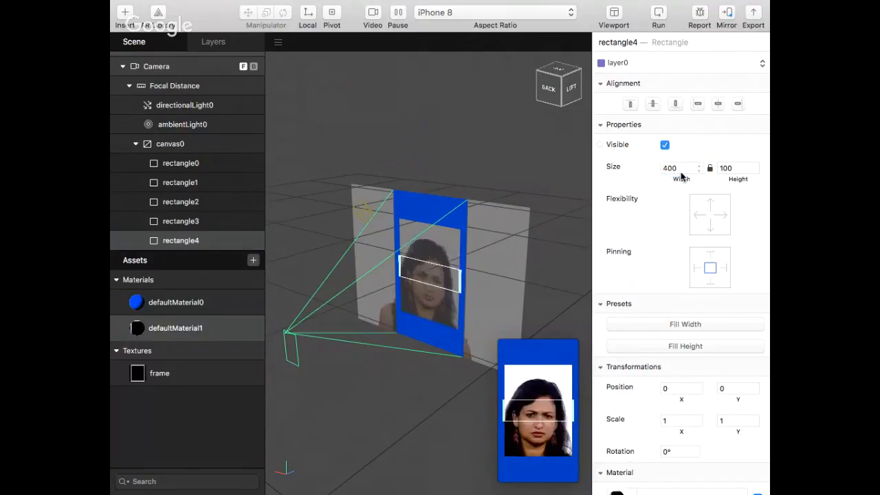
{"action": "left_click", "coordinate": [748, 167]}
{"action": "type", "text": "400"}
{"action": "key", "text": "Return"}
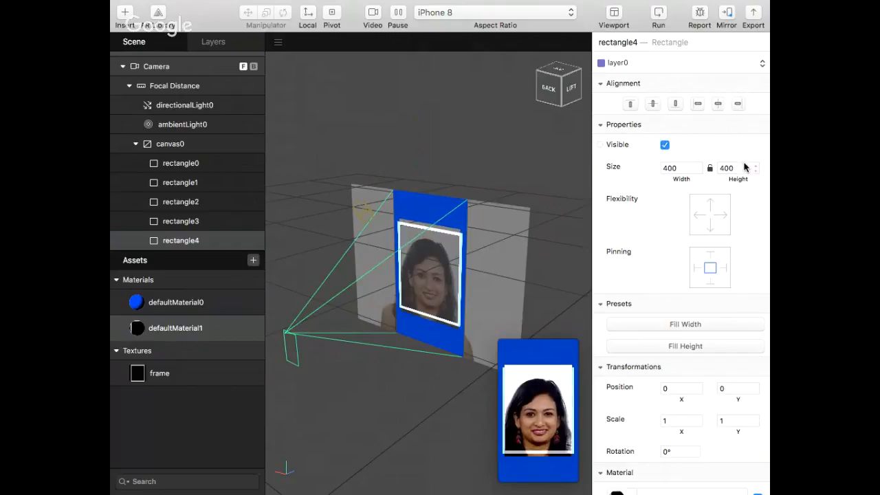
Resize rectangle4 to a width of 380 and a height of 420
{"action": "left_click", "coordinate": [694, 171]}
{"action": "type", "text": "380"}
{"action": "key", "text": "Return"}
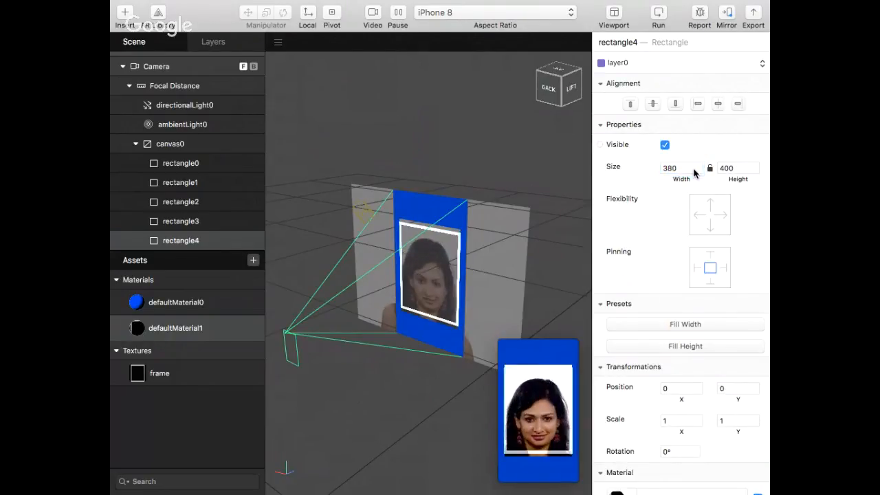
{"action": "left_click", "coordinate": [739, 168]}
{"action": "type", "text": "442"}
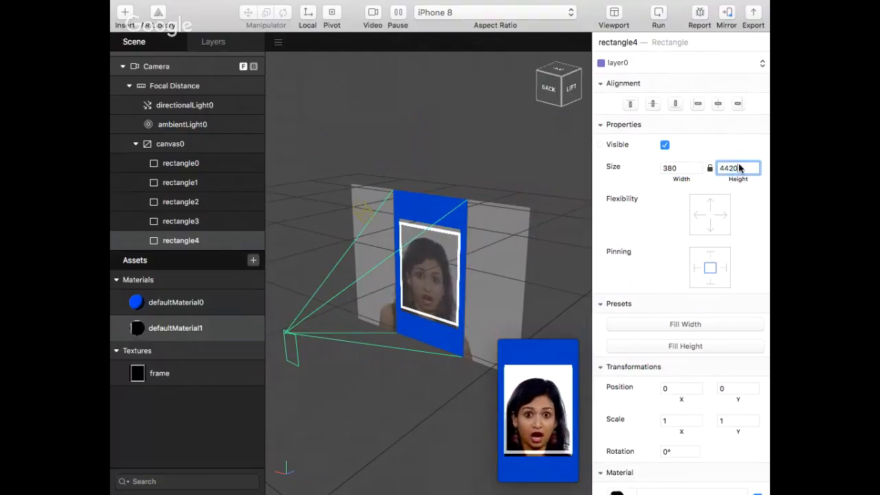
{"action": "type", "text": "0"}
{"action": "key", "text": "BackSpace"}
{"action": "key", "text": "BackSpace"}
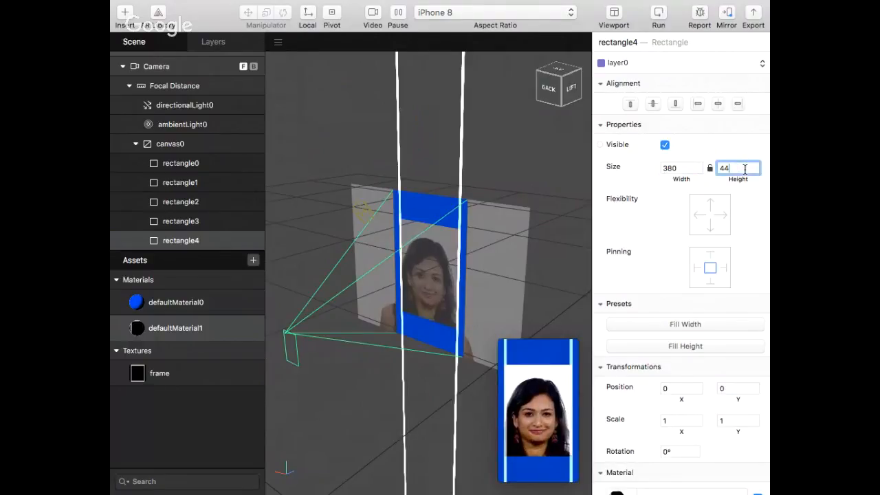
{"action": "key", "text": "Return"}
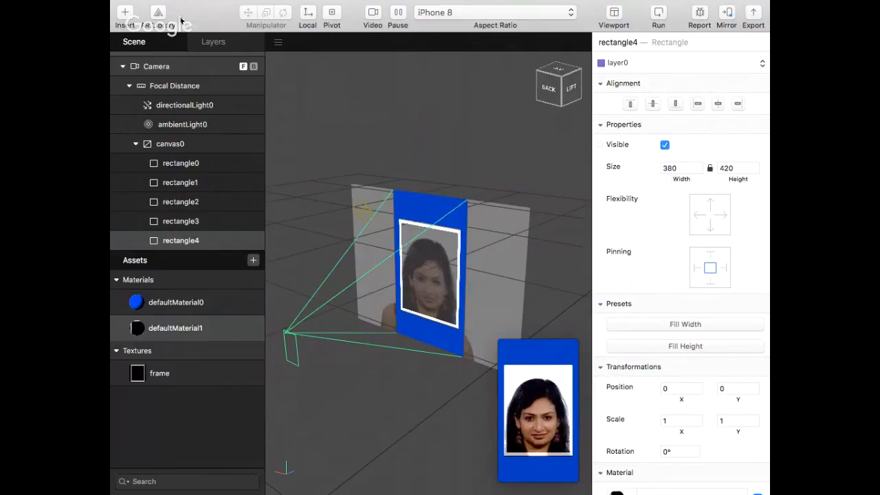
Insert a 2D text object into the canvas
{"action": "left_click", "coordinate": [121, 17]}
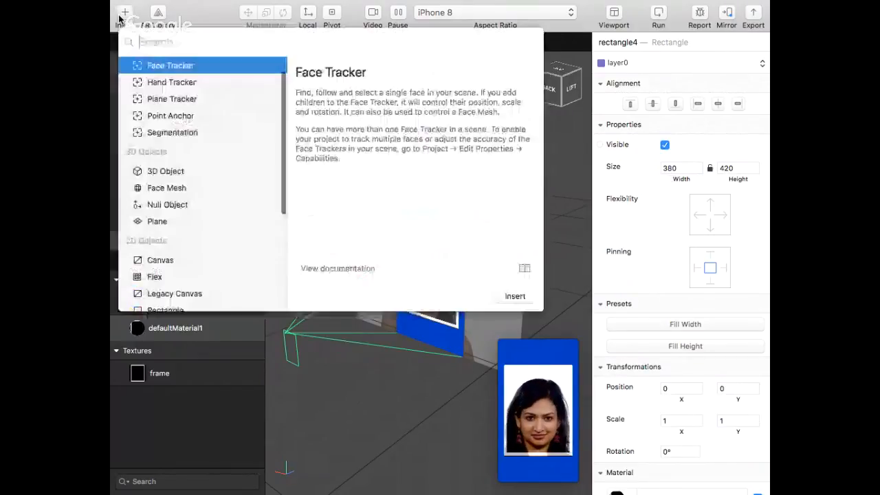
{"action": "scroll", "coordinate": [158, 279], "scroll_direction": "down", "scroll_amount": 3}
{"action": "left_click", "coordinate": [159, 289]}
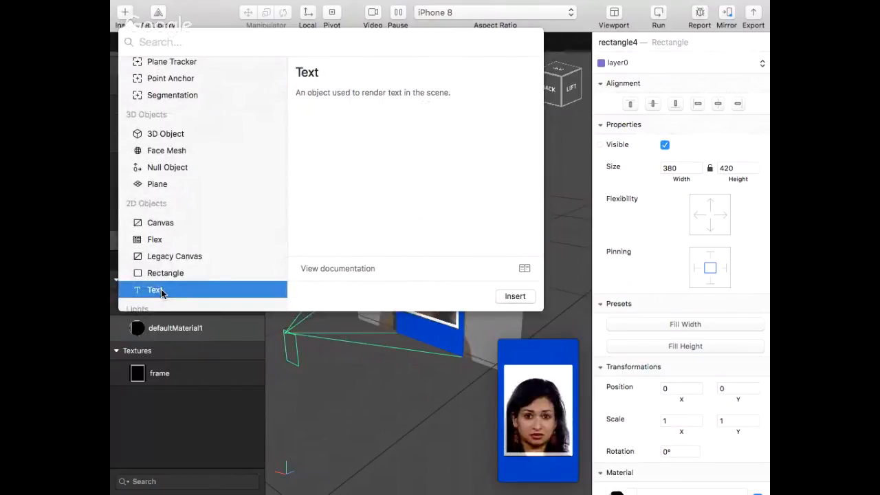
{"action": "left_click", "coordinate": [515, 296]}
Replace the default content of text0 with the Current City dynamic text
{"action": "scroll", "coordinate": [645, 289], "scroll_direction": "down", "scroll_amount": 6}
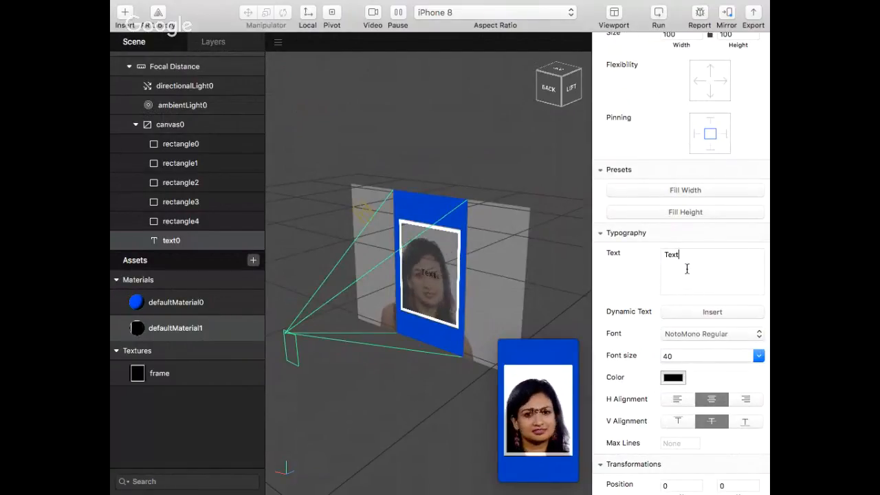
{"action": "key", "text": "super+a"}
{"action": "key", "text": "BackSpace"}
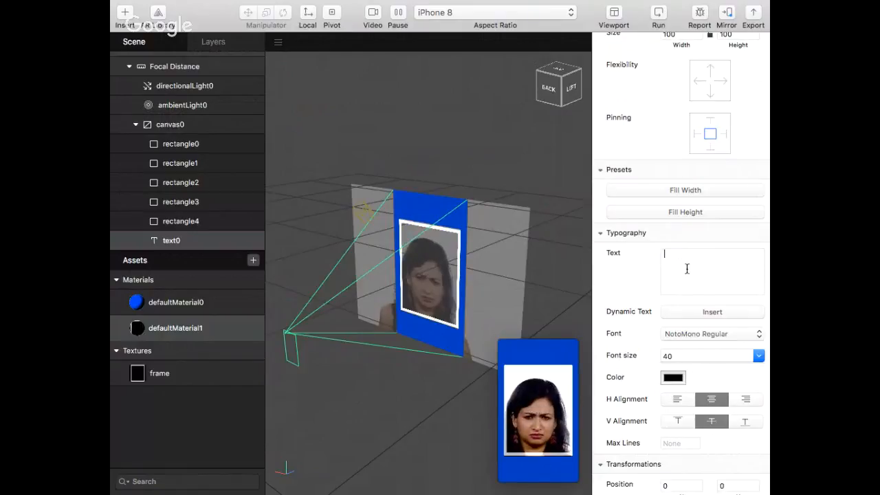
{"action": "left_click", "coordinate": [710, 313]}
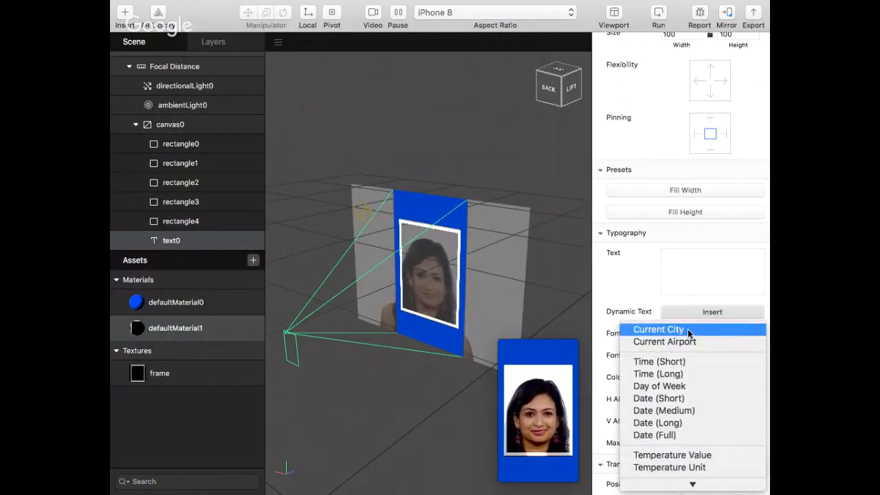
{"action": "left_click", "coordinate": [688, 332]}
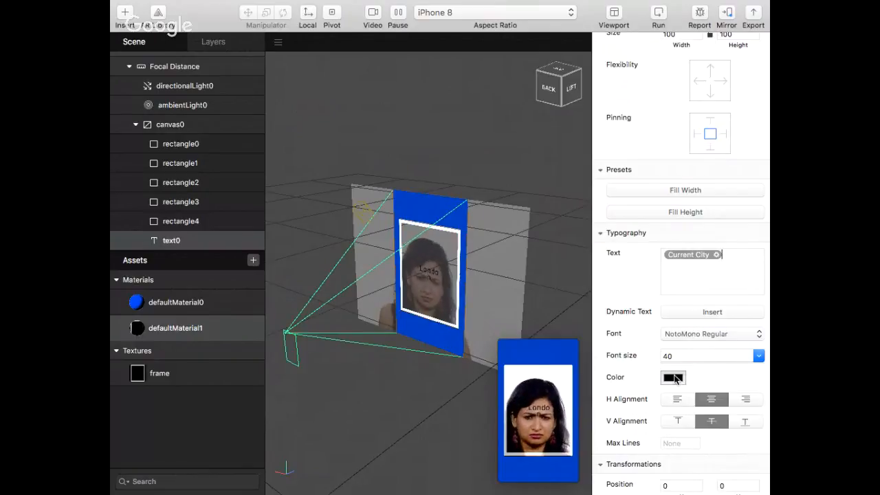
Change the color of text0 to White from the Apple color palette
{"action": "left_click", "coordinate": [674, 377]}
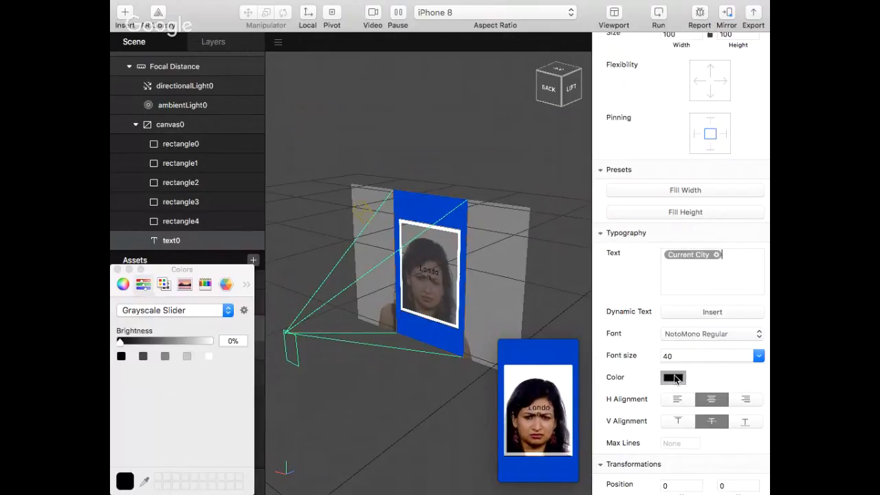
{"action": "left_click", "coordinate": [163, 284]}
{"action": "left_click", "coordinate": [145, 284]}
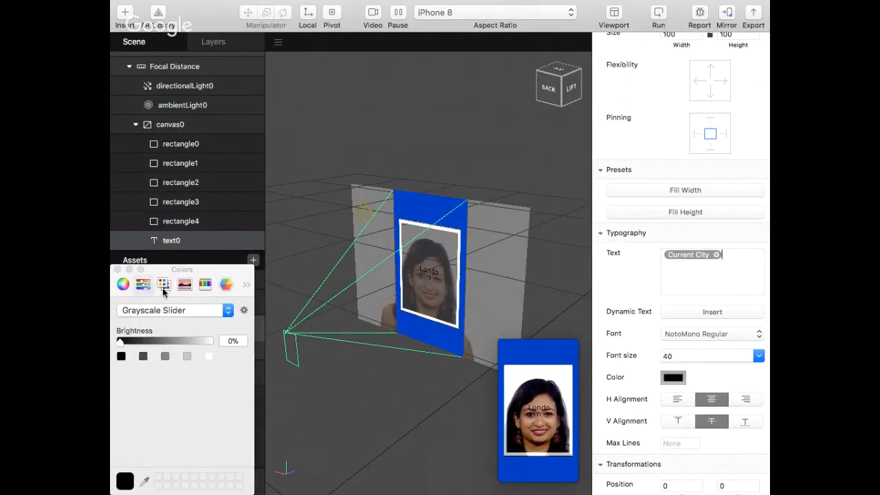
{"action": "left_click", "coordinate": [163, 284]}
{"action": "scroll", "coordinate": [158, 413], "scroll_direction": "down", "scroll_amount": 3}
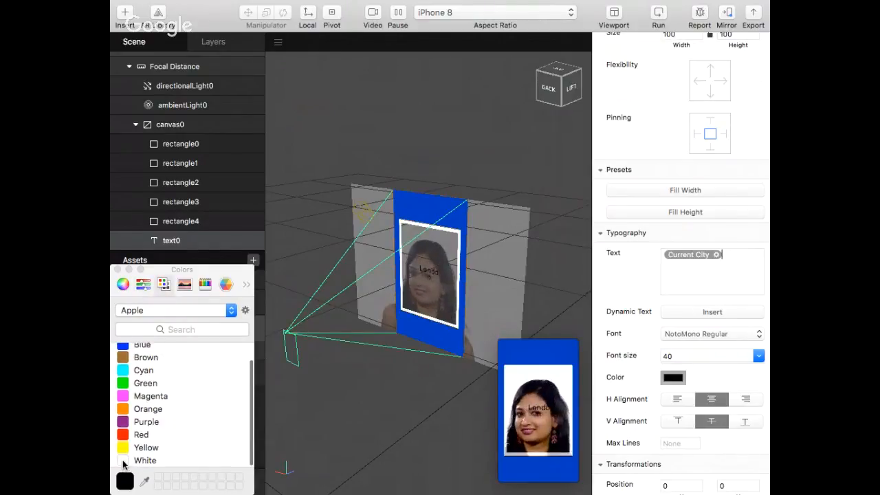
{"action": "left_click", "coordinate": [124, 460]}
{"action": "left_click", "coordinate": [117, 269]}
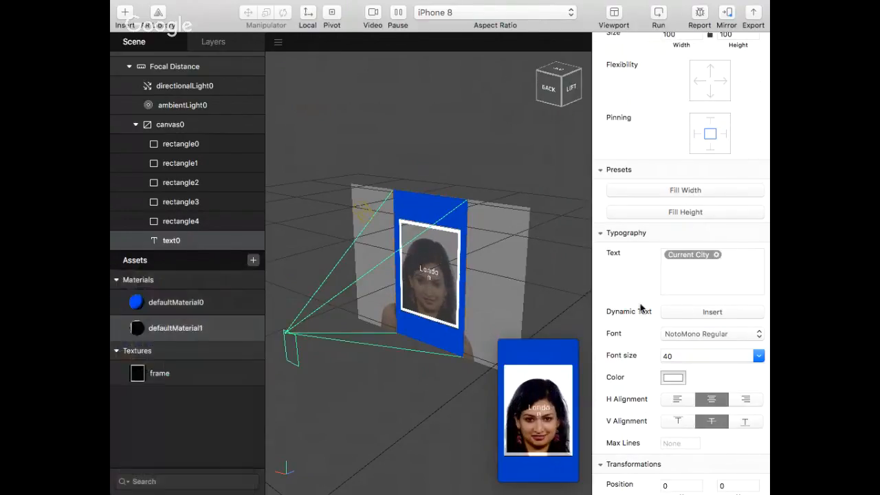
Set text0's font to NotoSans Bold and its font size to 36
{"action": "double_click", "coordinate": [678, 353]}
{"action": "type", "text": "38"}
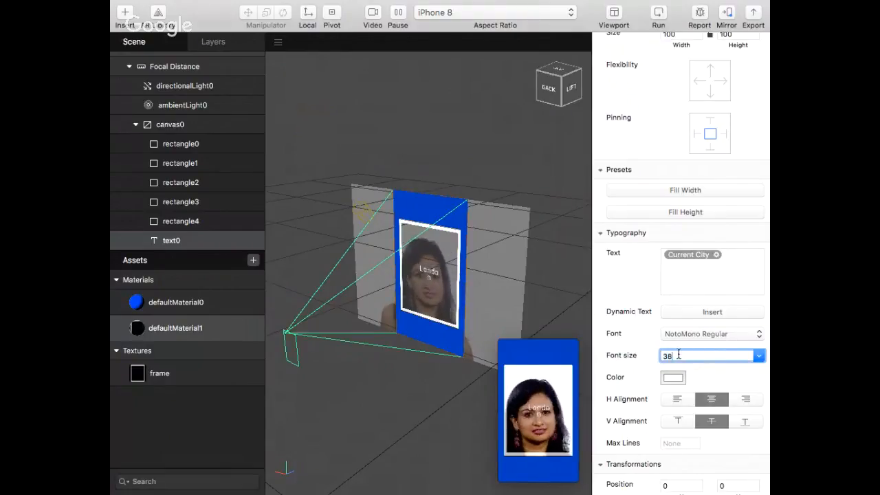
{"action": "key", "text": "Return"}
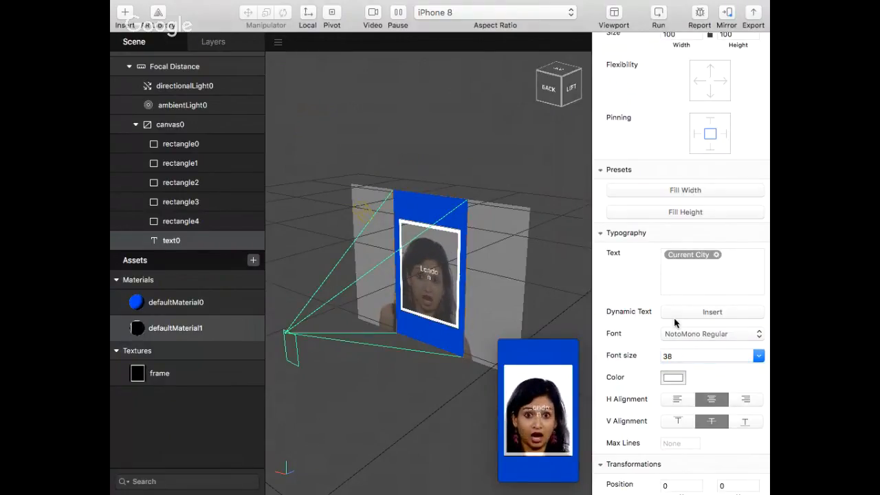
{"action": "left_click", "coordinate": [675, 356]}
{"action": "left_click", "coordinate": [685, 336]}
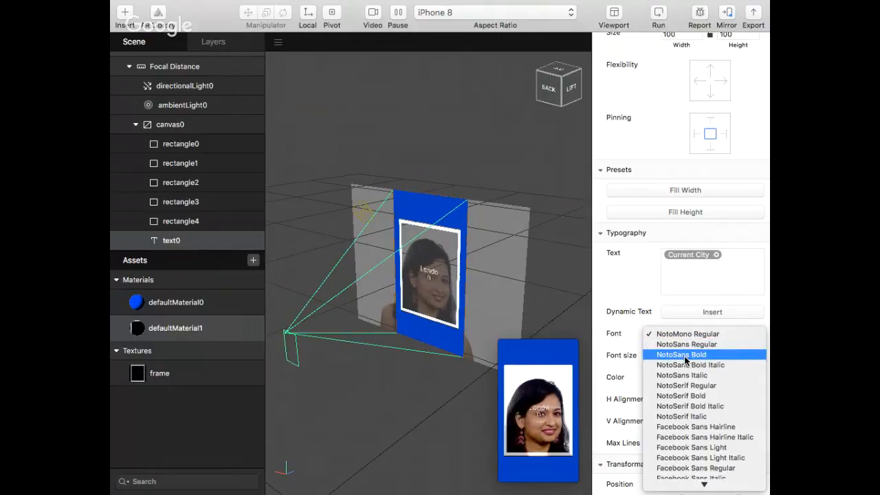
{"action": "left_click", "coordinate": [685, 356]}
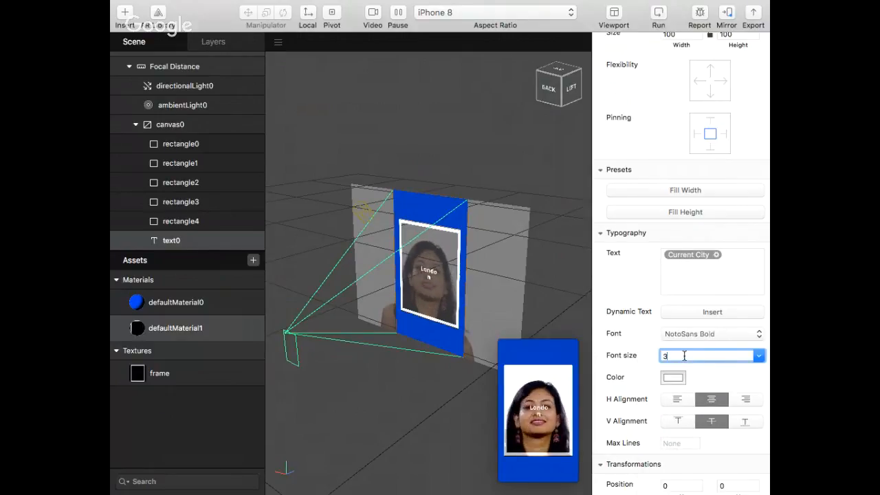
{"action": "type", "text": "6"}
{"action": "key", "text": "Return"}
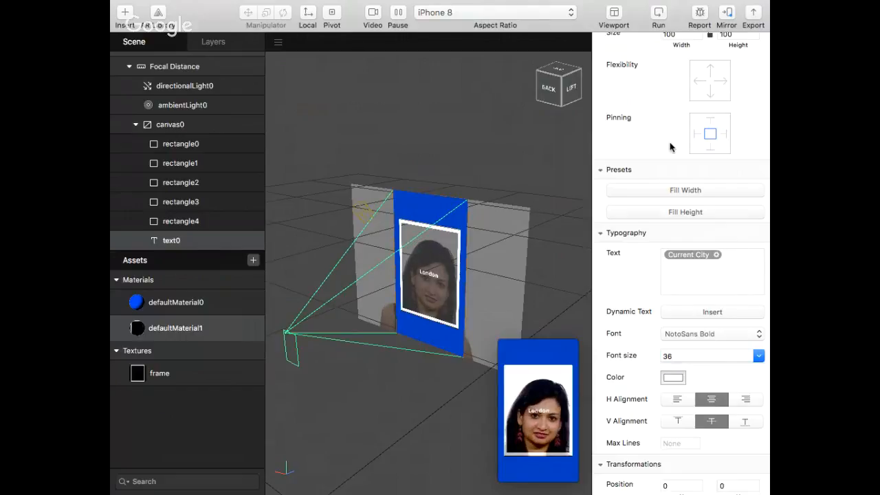
Align text0 to the top-left corner of the canvas
{"action": "scroll", "coordinate": [671, 146], "scroll_direction": "up", "scroll_amount": 2}
{"action": "scroll", "coordinate": [670, 146], "scroll_direction": "up", "scroll_amount": 3}
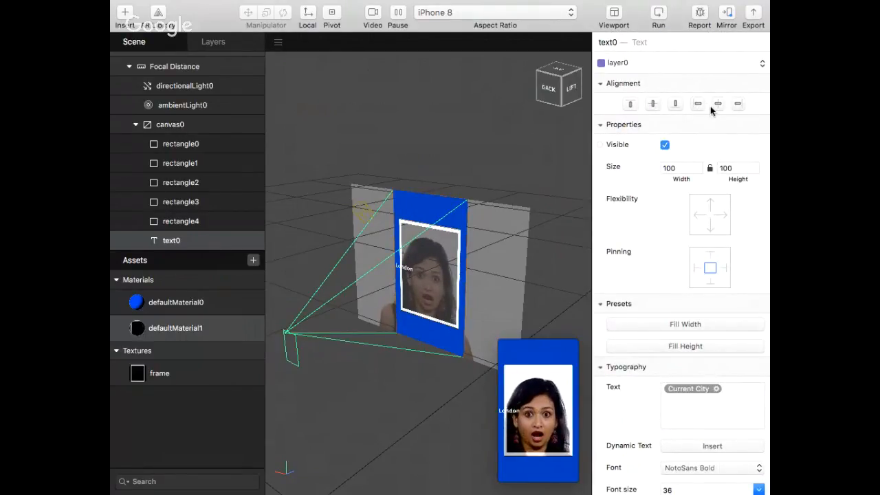
{"action": "left_click", "coordinate": [631, 104]}
{"action": "left_click", "coordinate": [637, 106]}
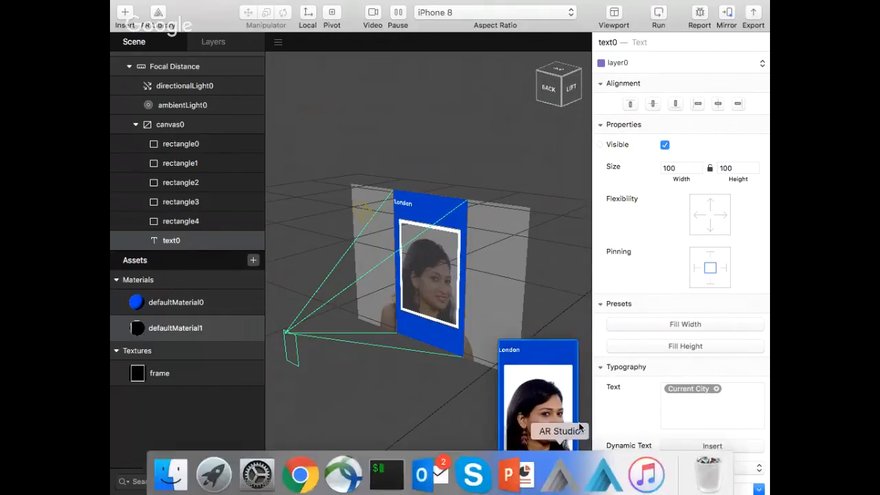
Insert a second 2D text object into the canvas
{"action": "scroll", "coordinate": [660, 358], "scroll_direction": "down", "scroll_amount": 2}
{"action": "scroll", "coordinate": [660, 358], "scroll_direction": "down", "scroll_amount": 1}
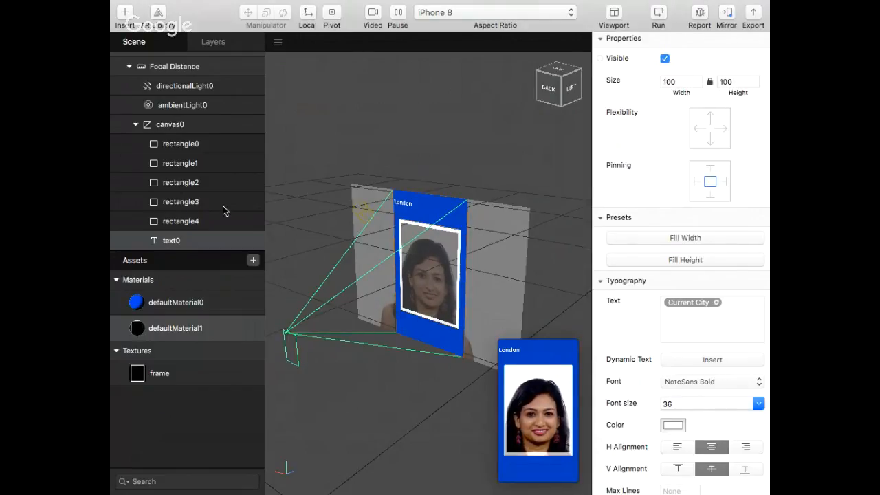
{"action": "left_click", "coordinate": [125, 14]}
{"action": "scroll", "coordinate": [164, 279], "scroll_direction": "down", "scroll_amount": 3}
{"action": "left_click", "coordinate": [164, 279]}
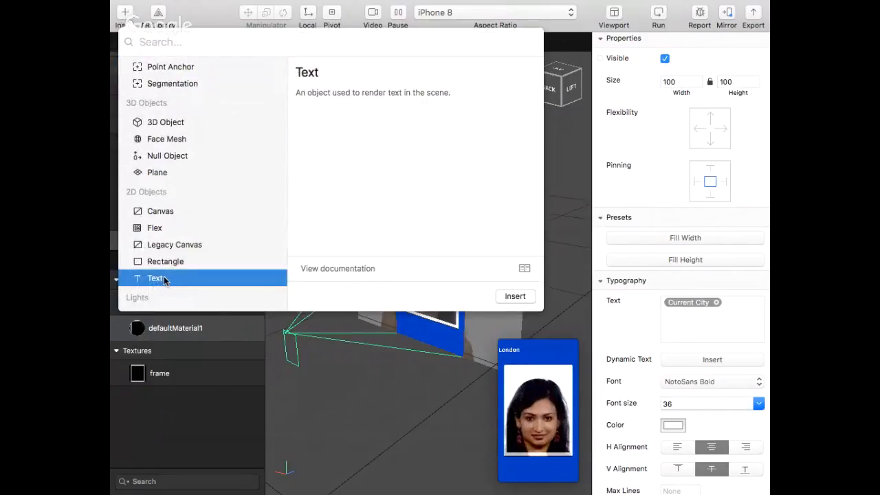
{"action": "left_click", "coordinate": [515, 296]}
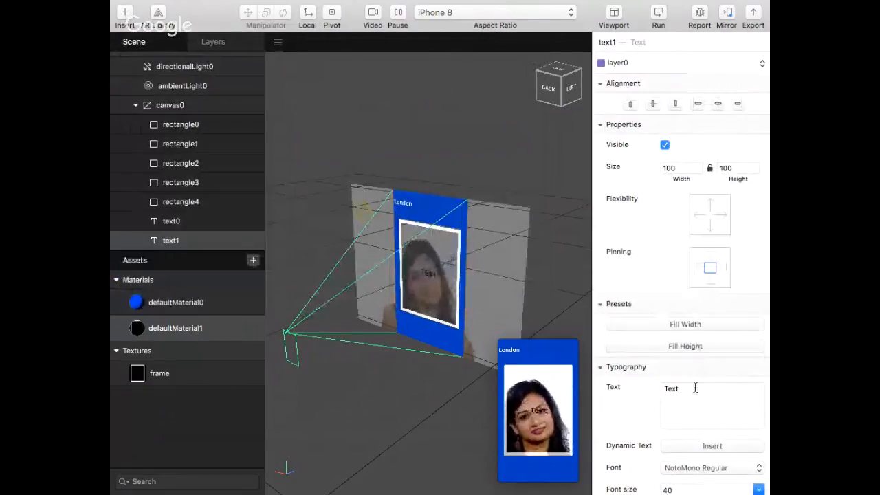
Replace the default content of text1 with the Date (Short) dynamic text
{"action": "left_click", "coordinate": [710, 446]}
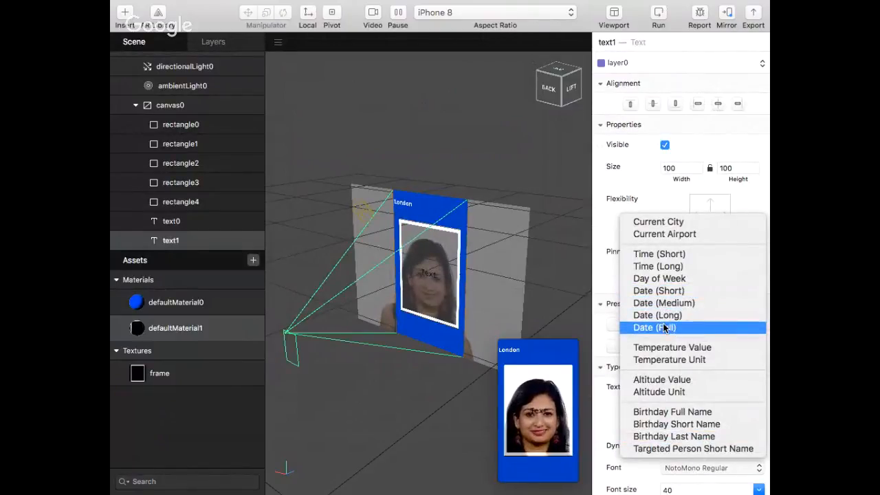
{"action": "left_click", "coordinate": [662, 291]}
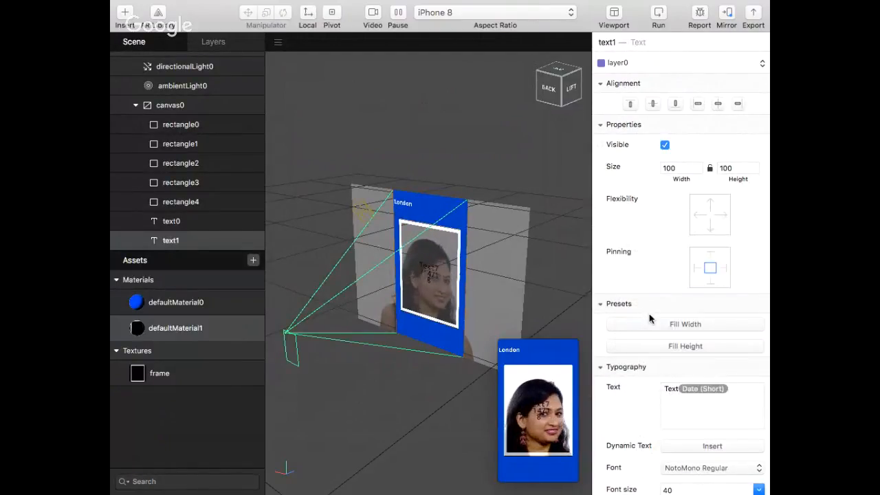
{"action": "left_click", "coordinate": [678, 389]}
{"action": "key", "text": "BackSpace"}
{"action": "key", "text": "BackSpace"}
{"action": "key", "text": "BackSpace"}
{"action": "key", "text": "BackSpace"}
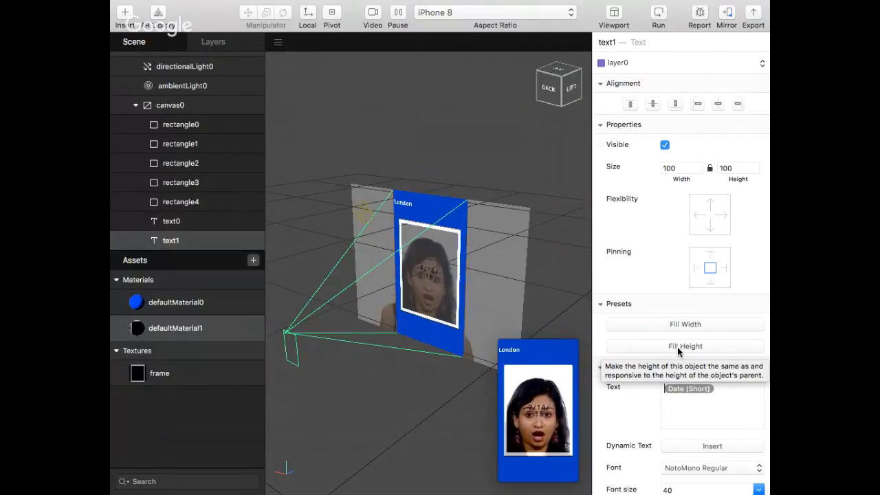
Change the color of text1 to White from the Apple color palette
{"action": "scroll", "coordinate": [701, 448], "scroll_direction": "down", "scroll_amount": 3}
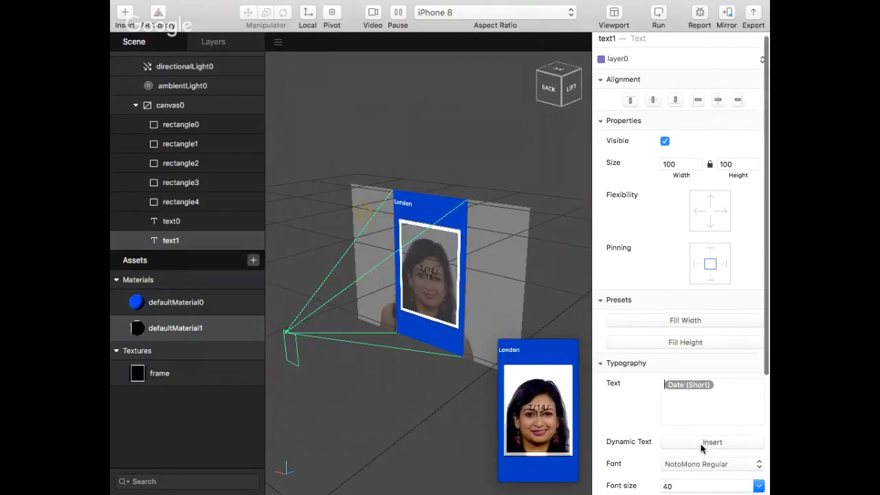
{"action": "left_click", "coordinate": [673, 454]}
{"action": "scroll", "coordinate": [172, 399], "scroll_direction": "down", "scroll_amount": 2}
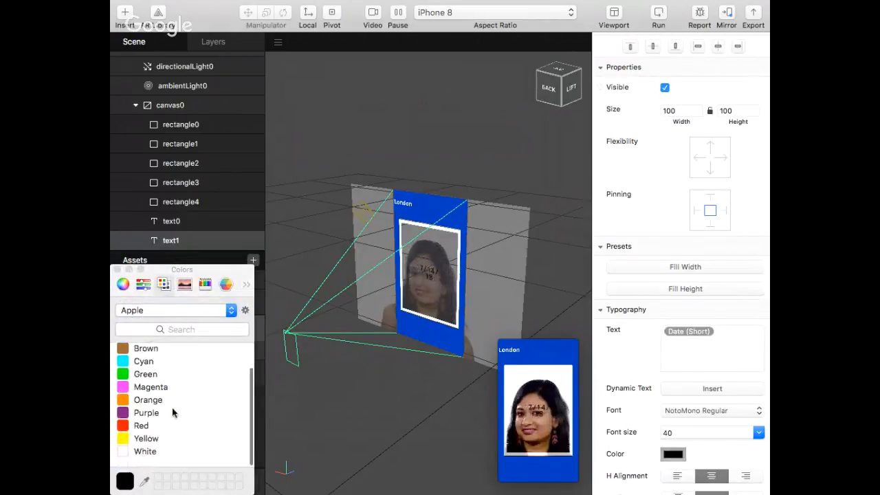
{"action": "left_click", "coordinate": [145, 462]}
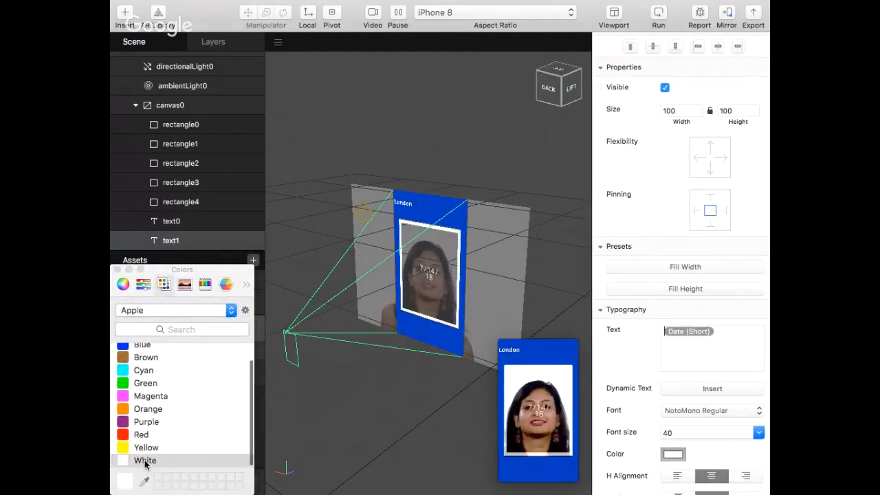
{"action": "left_click", "coordinate": [117, 269]}
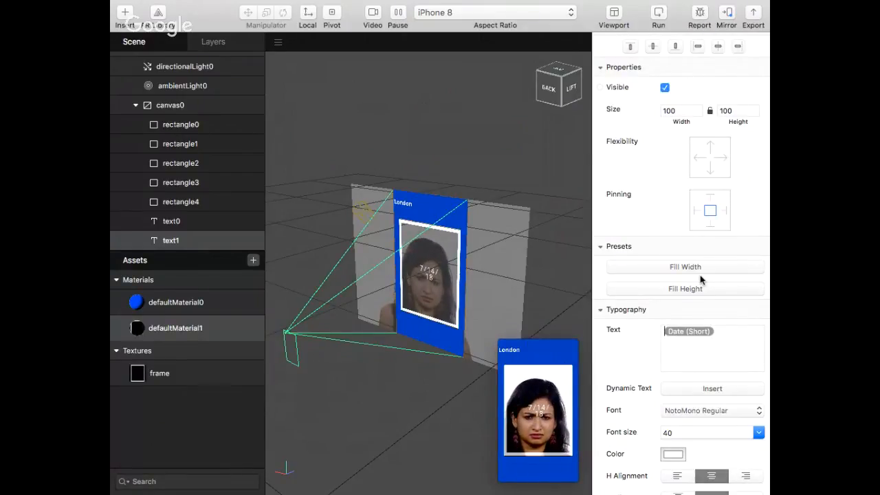
Set text1's width to 150 and align it to the bottom-right corner of the canvas
{"action": "scroll", "coordinate": [701, 279], "scroll_direction": "up", "scroll_amount": 1}
{"action": "left_click", "coordinate": [691, 128]}
{"action": "type", "text": "1"}
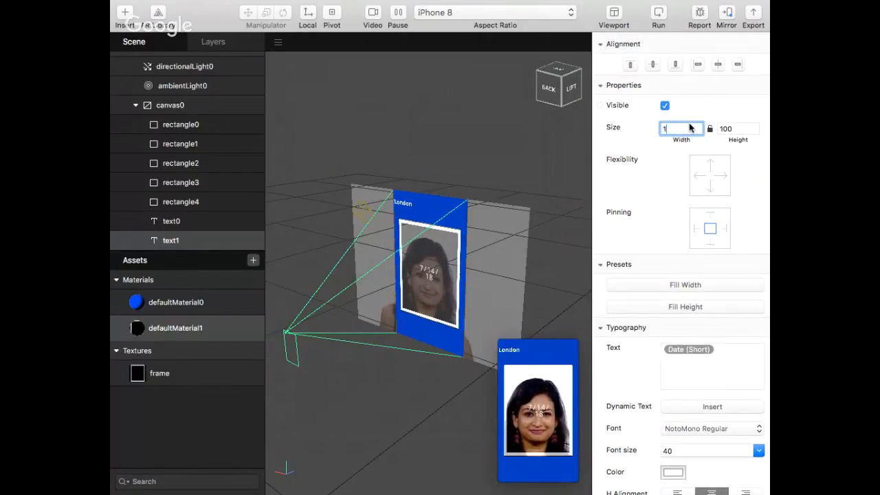
{"action": "type", "text": "50"}
{"action": "key", "text": "Return"}
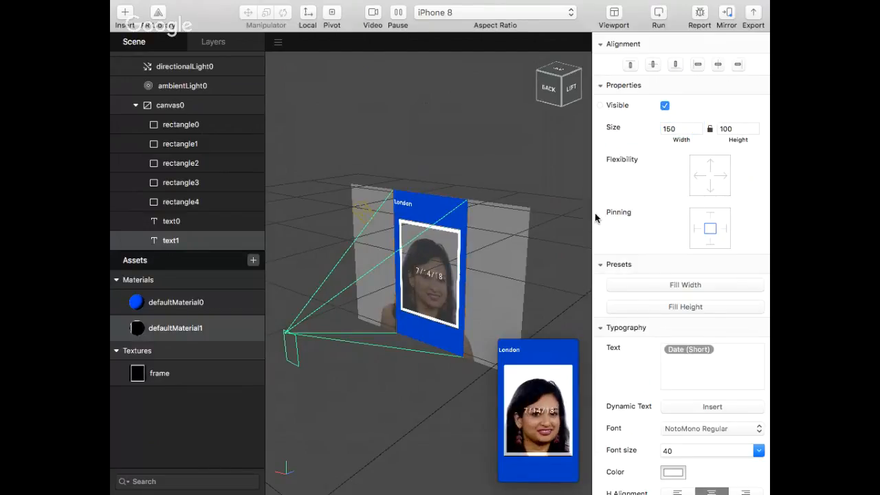
{"action": "left_click", "coordinate": [675, 65]}
{"action": "left_click", "coordinate": [739, 65]}
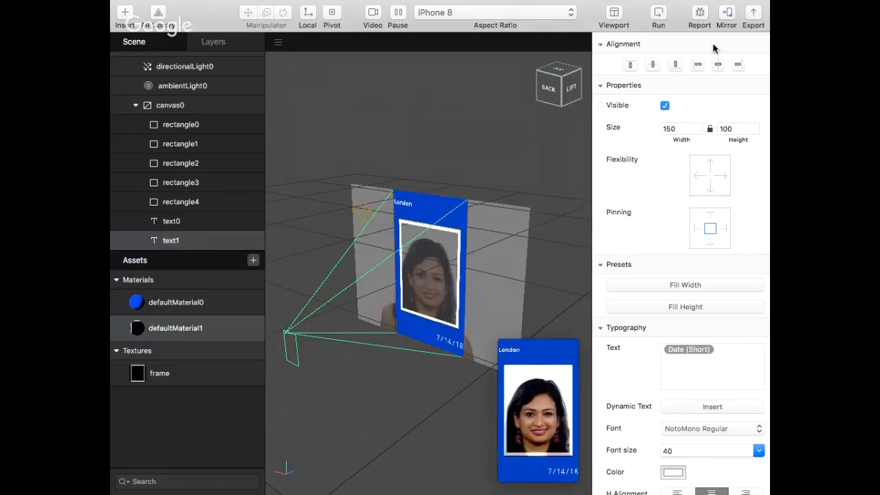
Check the connected mirroring device and switch the preview video source to the FaceTime HD Camera
{"action": "left_click", "coordinate": [727, 13]}
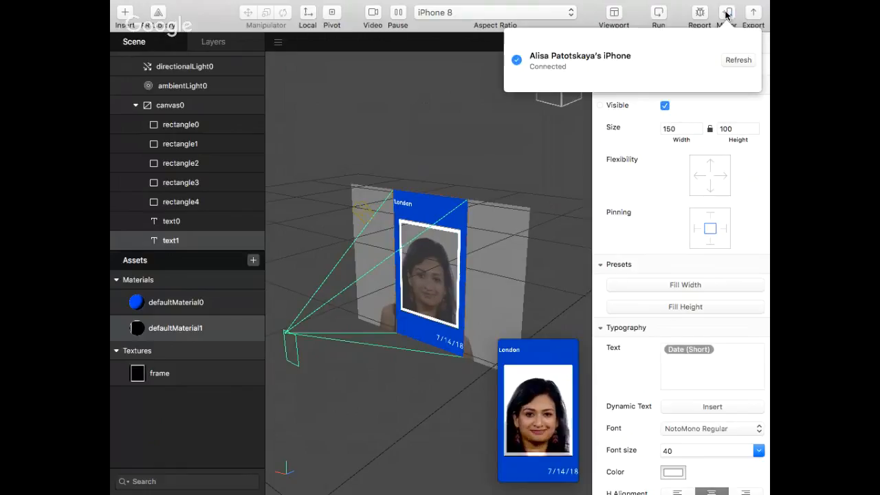
{"action": "left_click", "coordinate": [392, 116]}
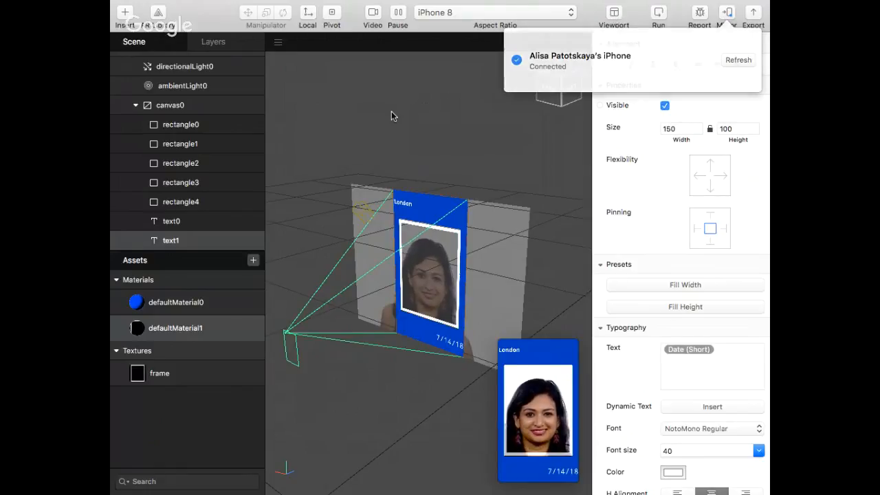
{"action": "left_click", "coordinate": [471, 12]}
{"action": "left_click", "coordinate": [373, 13]}
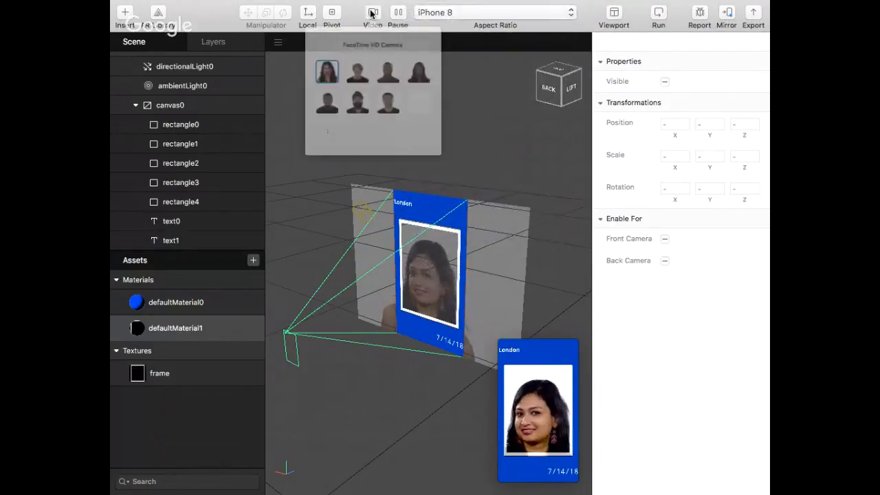
{"action": "left_click", "coordinate": [375, 51]}
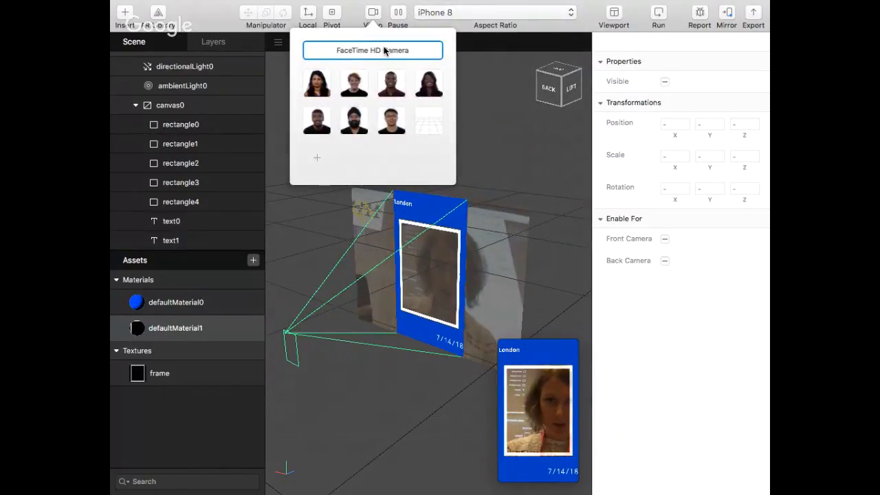
{"action": "left_click", "coordinate": [528, 131]}
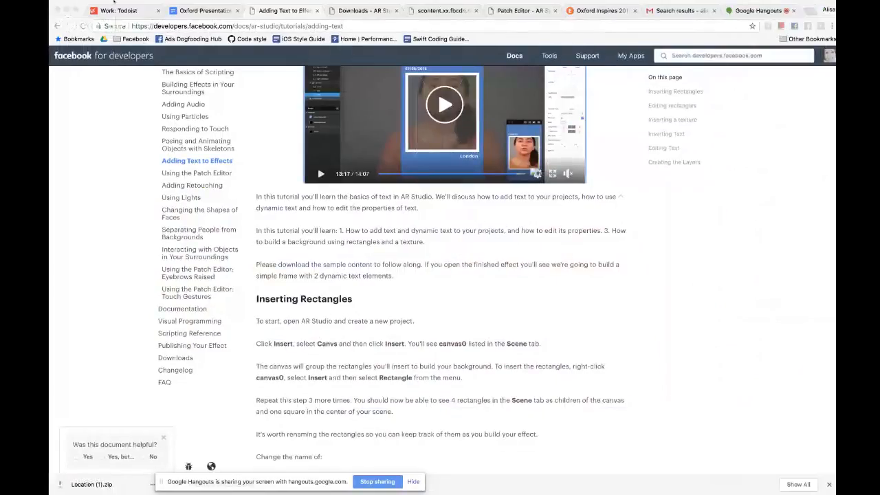
Switch to Chrome and open facebook.com in the mail search tab to view the recent messages
{"action": "left_click", "coordinate": [667, 14]}
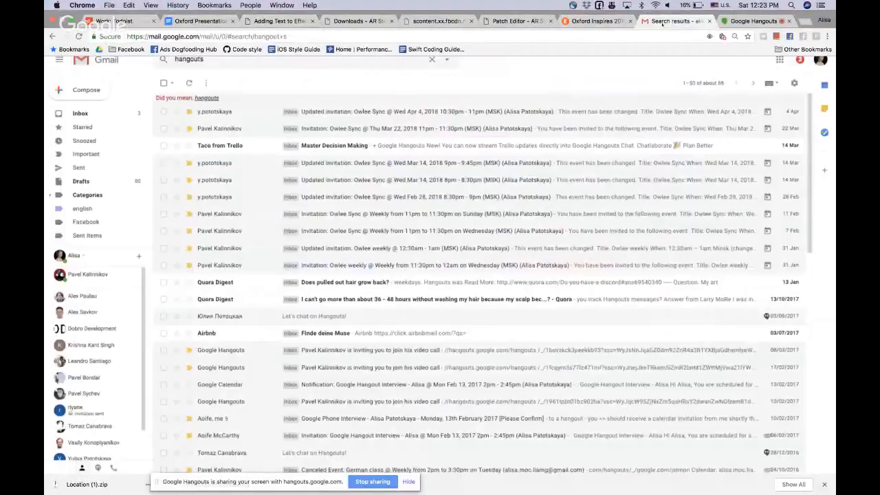
{"action": "left_click", "coordinate": [665, 33]}
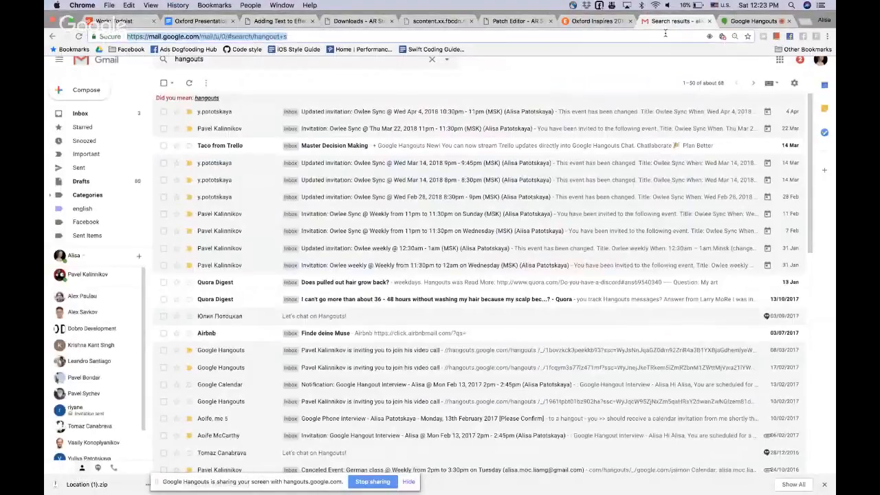
{"action": "type", "text": "facebook.com"}
{"action": "key", "text": "Return"}
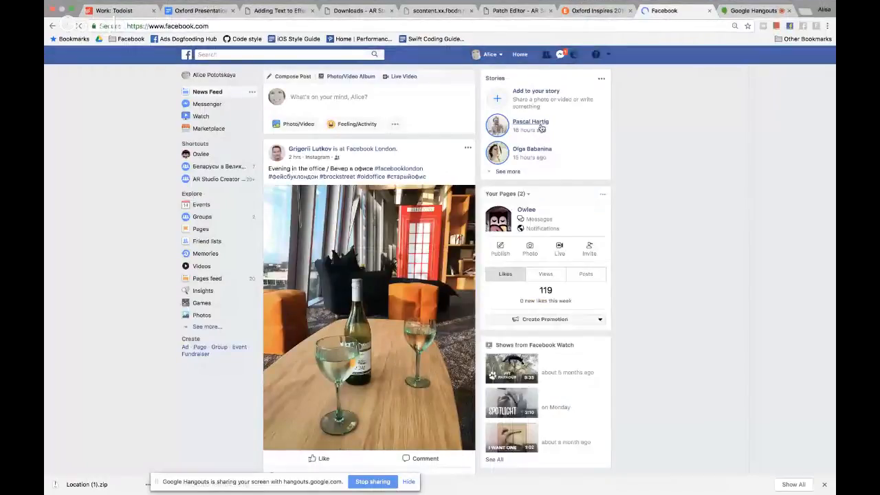
{"action": "left_click", "coordinate": [561, 57]}
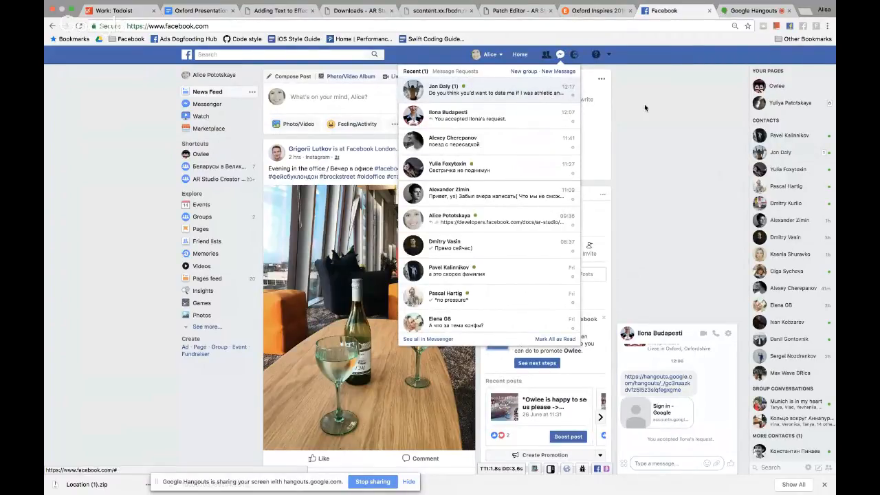
{"action": "left_click", "coordinate": [710, 12]}
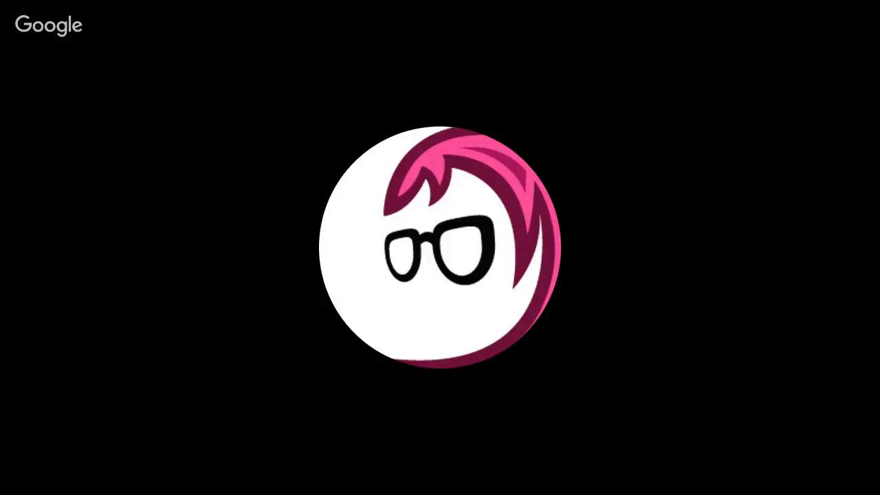
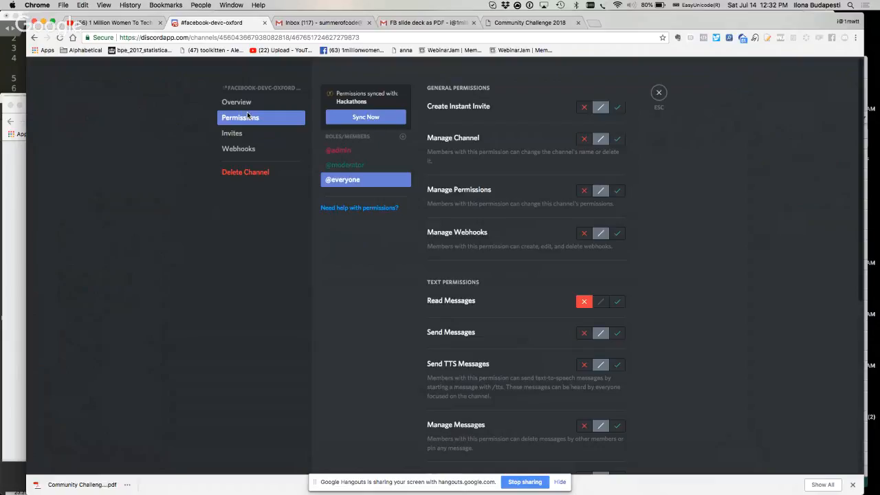
{"action": "scroll", "coordinate": [431, 246], "scroll_direction": "down", "scroll_amount": 5}
{"action": "scroll", "coordinate": [430, 246], "scroll_direction": "up", "scroll_amount": 3}
{"action": "scroll", "coordinate": [430, 247], "scroll_direction": "up", "scroll_amount": 1}
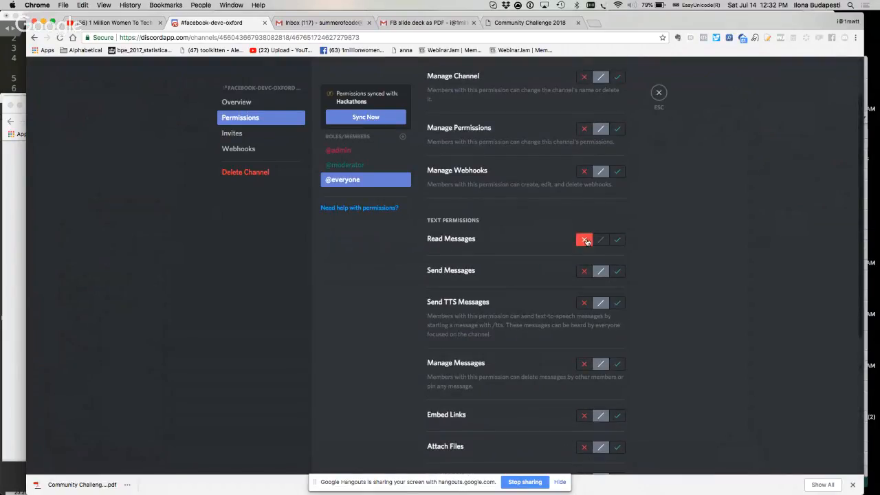
{"action": "left_click", "coordinate": [601, 240]}
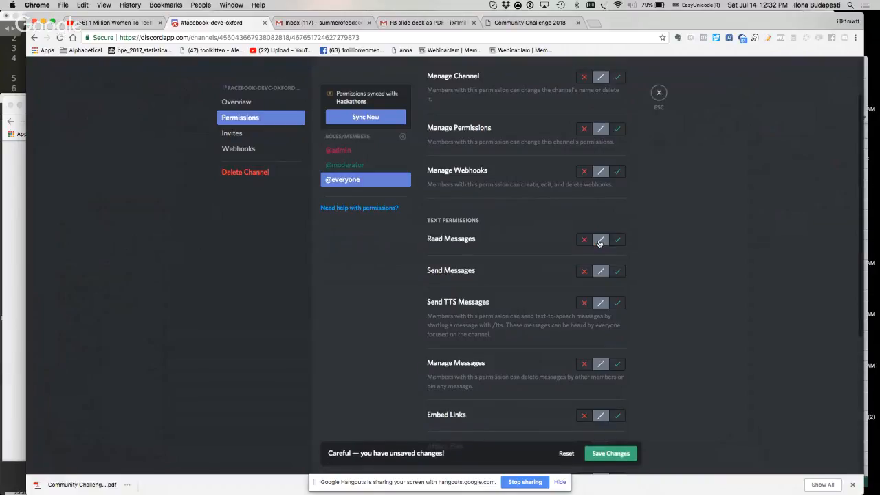
{"action": "left_click", "coordinate": [600, 456]}
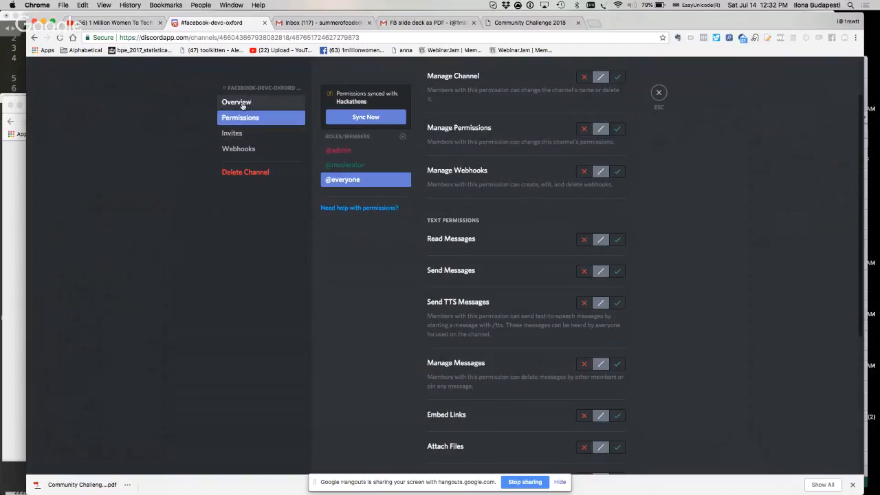
{"action": "left_click", "coordinate": [658, 94]}
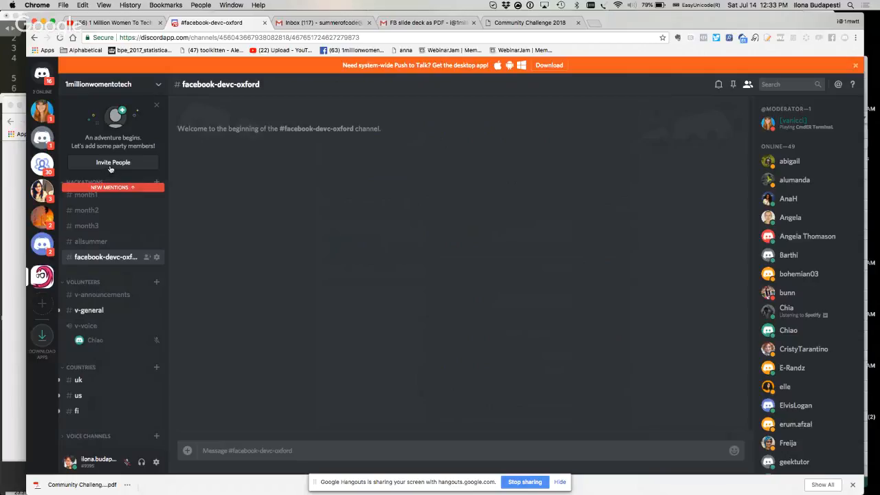
Open the invite list of the facebook-devc-oxford channel and select the code of the invite that expires
{"action": "left_click", "coordinate": [157, 257]}
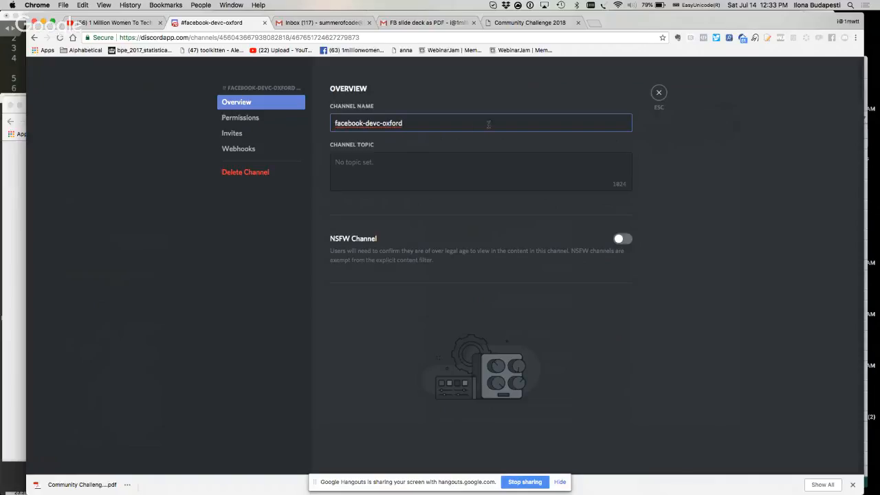
{"action": "left_click", "coordinate": [659, 93]}
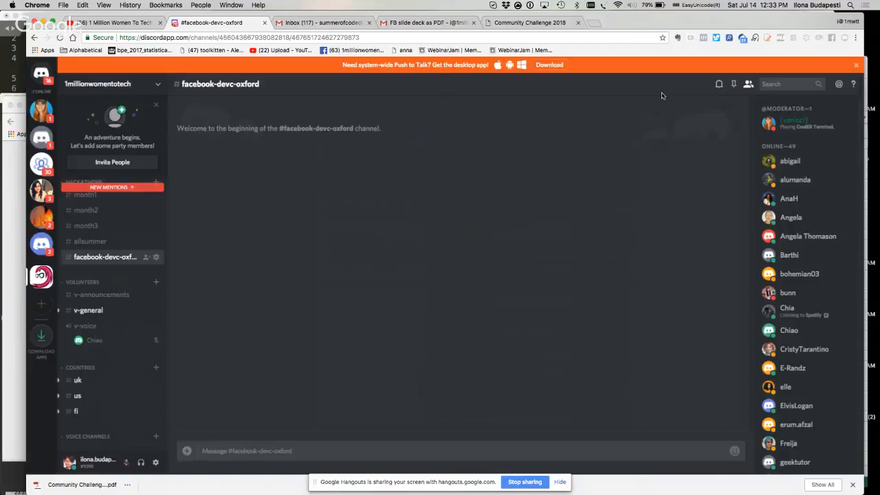
{"action": "left_click", "coordinate": [157, 256]}
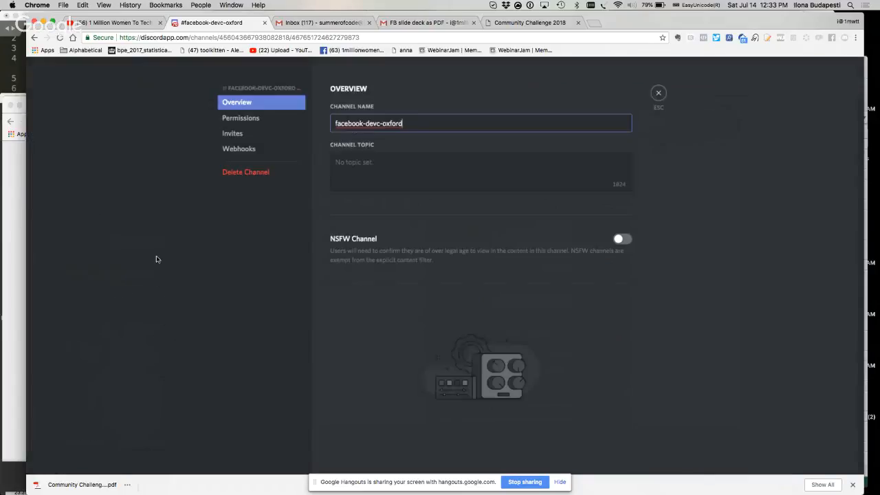
{"action": "left_click", "coordinate": [244, 118]}
{"action": "left_click", "coordinate": [247, 133]}
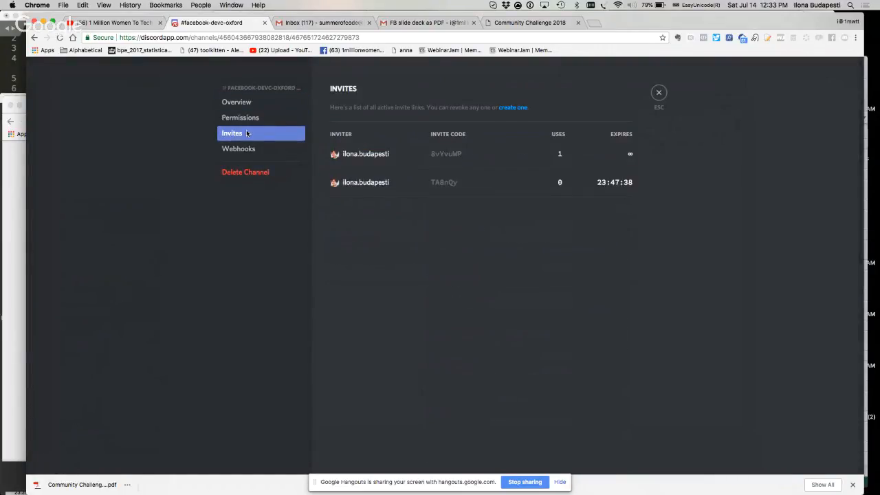
{"action": "double_click", "coordinate": [444, 182]}
Switch to the other Chrome window and bring up the YouTube Live Events page
{"action": "left_click", "coordinate": [120, 23]}
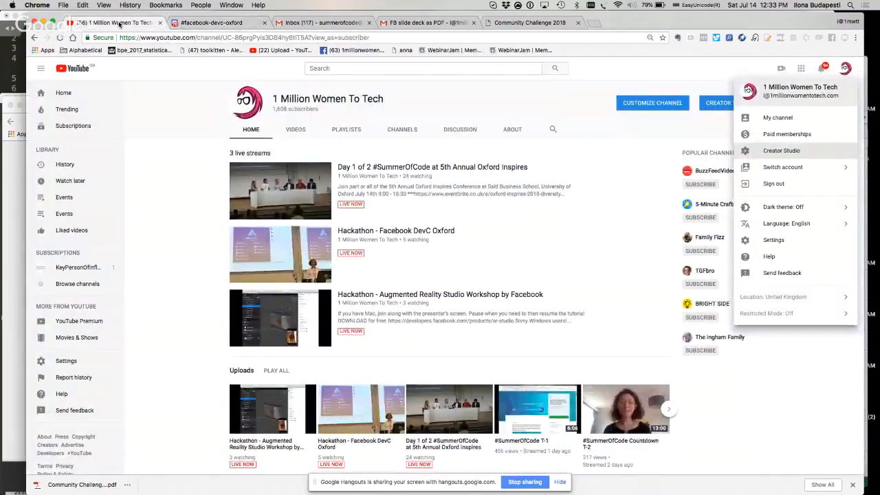
{"action": "key", "text": "super+grave"}
{"action": "key", "text": "super+grave"}
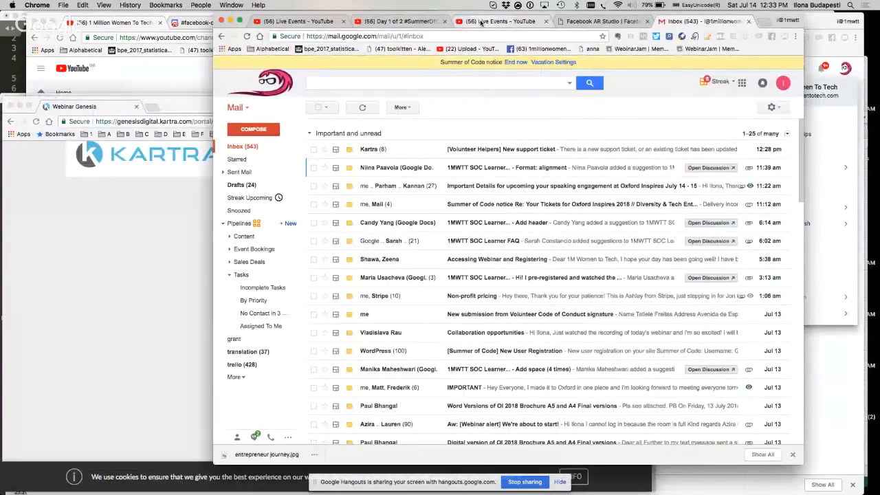
{"action": "left_click", "coordinate": [481, 23]}
{"action": "left_click", "coordinate": [411, 24]}
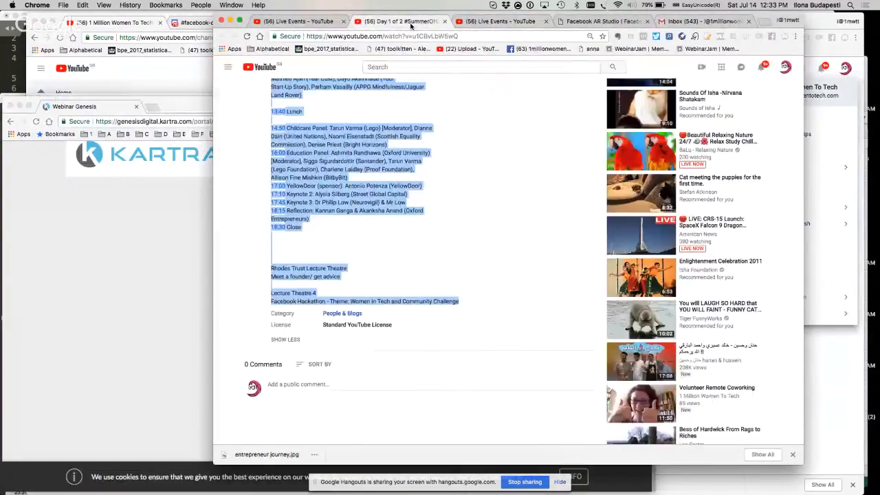
{"action": "left_click", "coordinate": [320, 22]}
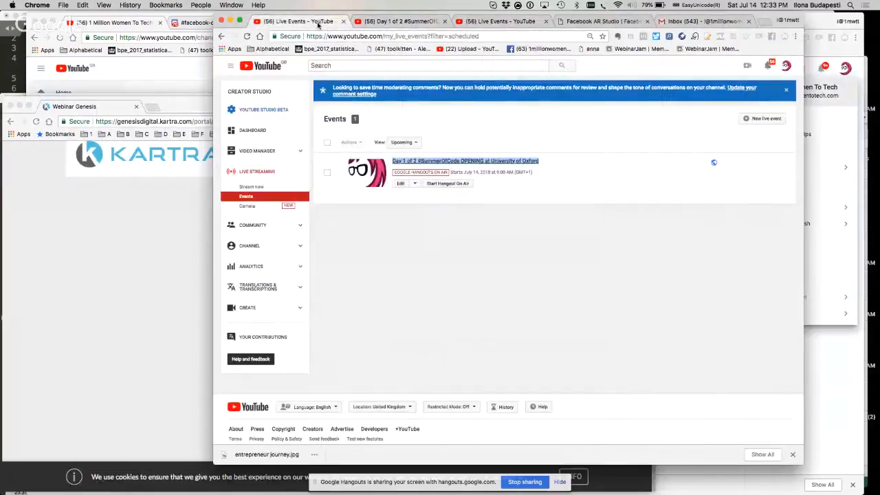
List the current live events and open the Live Control Room for "Hackathon - Augmented Reality Studio Workshop by Facebook"
{"action": "key", "text": "super+r"}
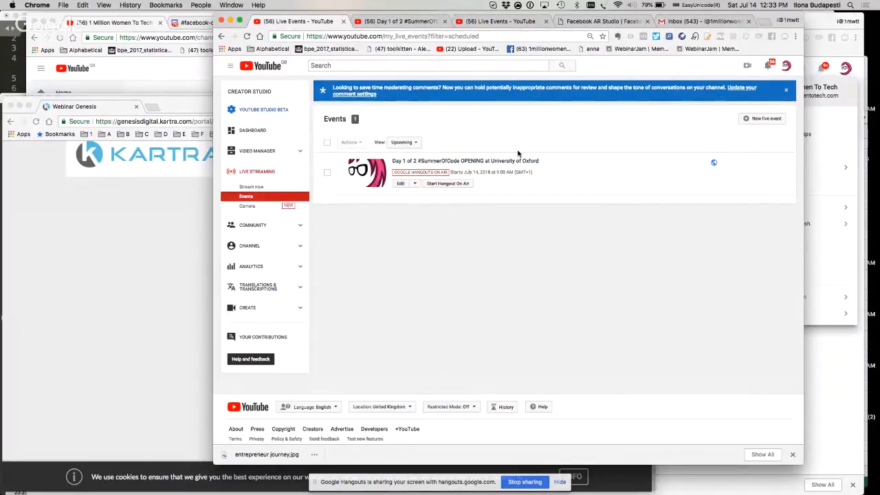
{"action": "left_click", "coordinate": [249, 197]}
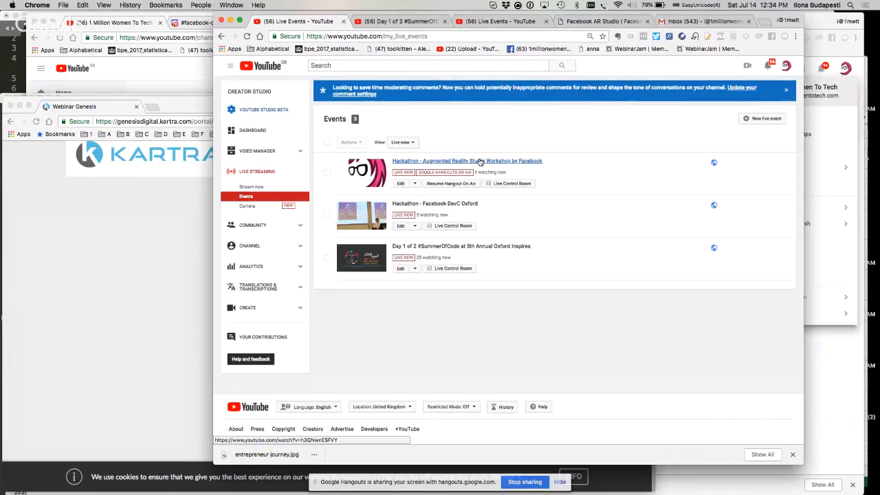
{"action": "left_click", "coordinate": [506, 184], "text": "super"}
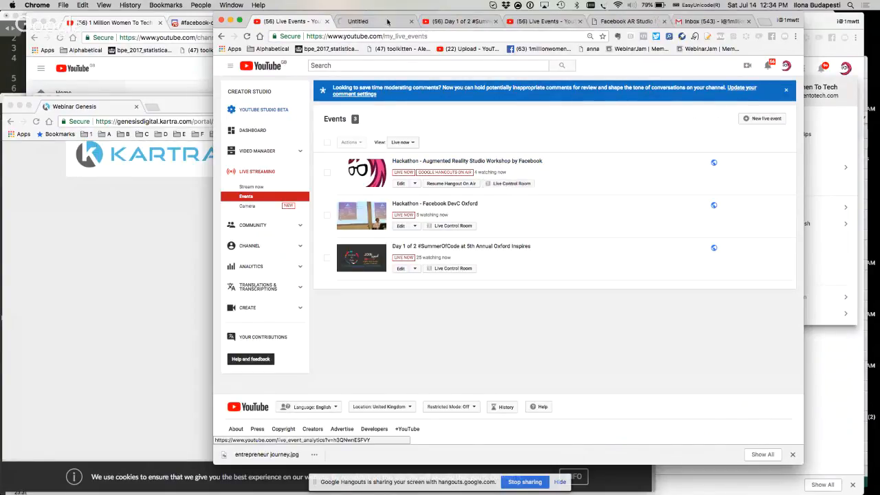
{"action": "left_click", "coordinate": [371, 22]}
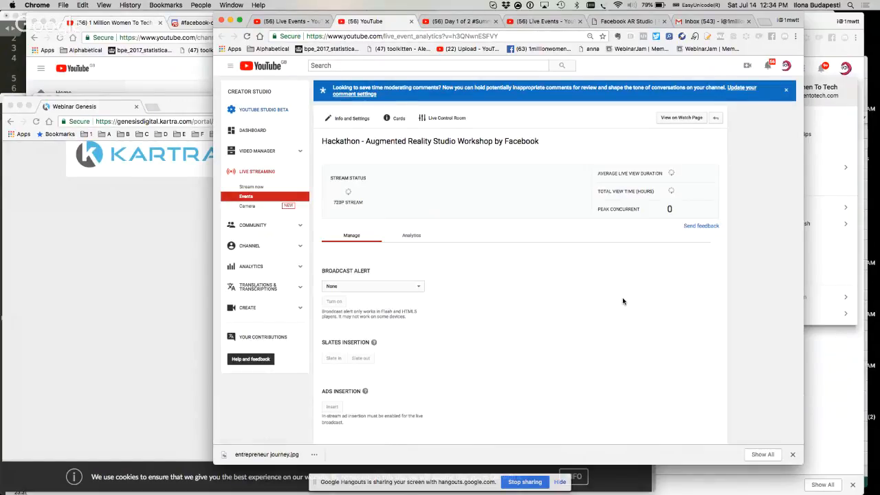
{"action": "scroll", "coordinate": [623, 301], "scroll_direction": "down", "scroll_amount": 1}
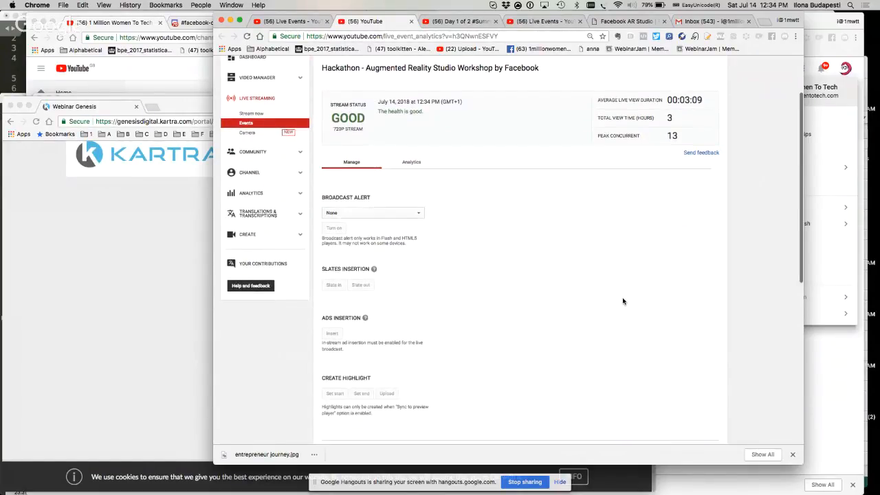
{"action": "scroll", "coordinate": [623, 301], "scroll_direction": "down", "scroll_amount": 5}
{"action": "left_click", "coordinate": [604, 356]}
{"action": "type", "text": "Join the "}
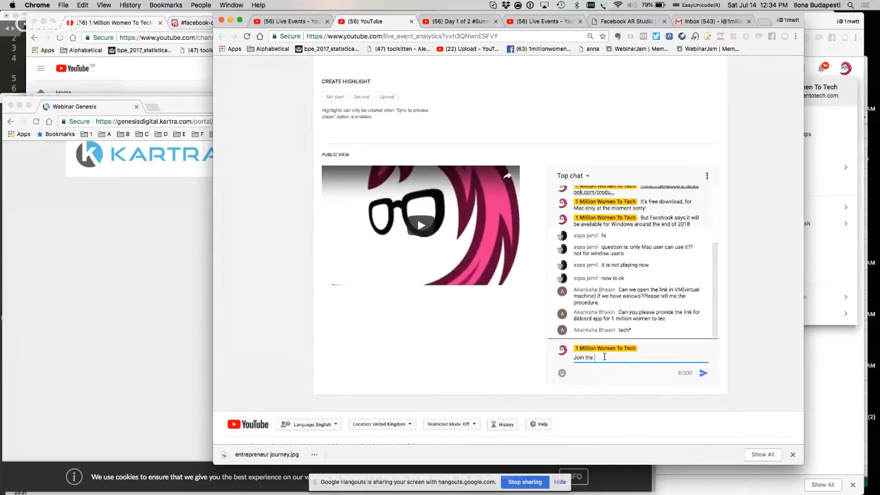
{"action": "type", "text": "Discord Channel  called 'facebook-de"}
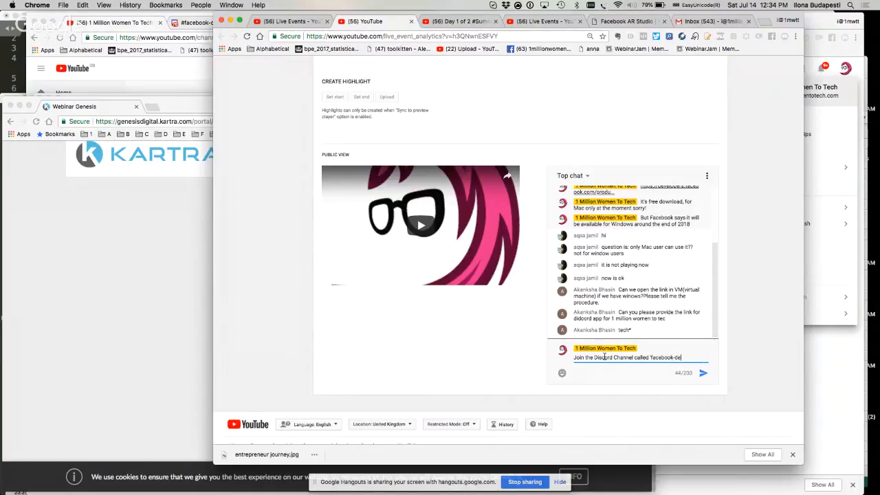
{"action": "type", "text": "vs-olford' on the @1millionwomentotech Discord c"}
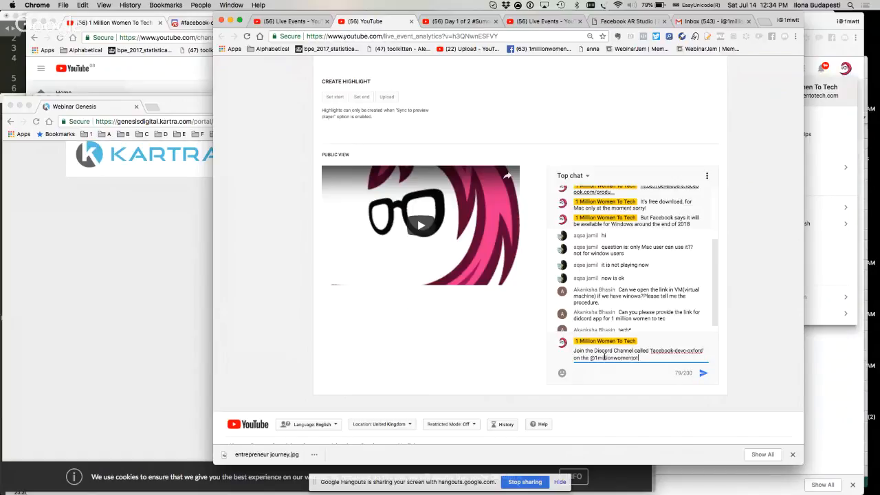
{"action": "type", "text": "hannel here: TA8nQx"}
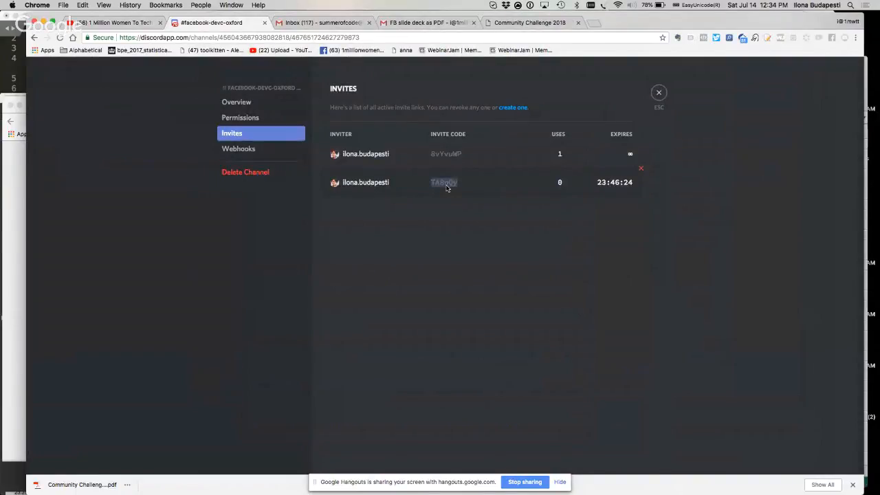
Return to the Discord invite list, then append the copied invite code to the draft chat message
{"action": "key", "text": "super+grave"}
{"action": "left_click", "coordinate": [136, 106]}
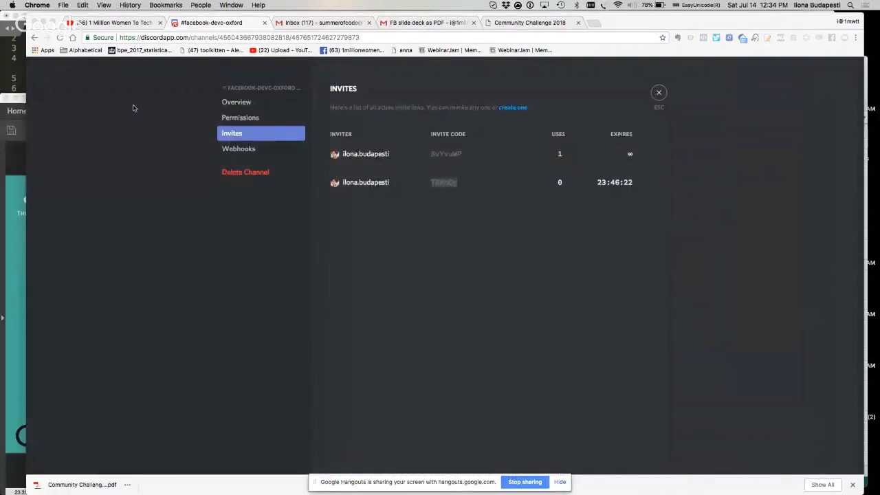
{"action": "key", "text": "super+grave"}
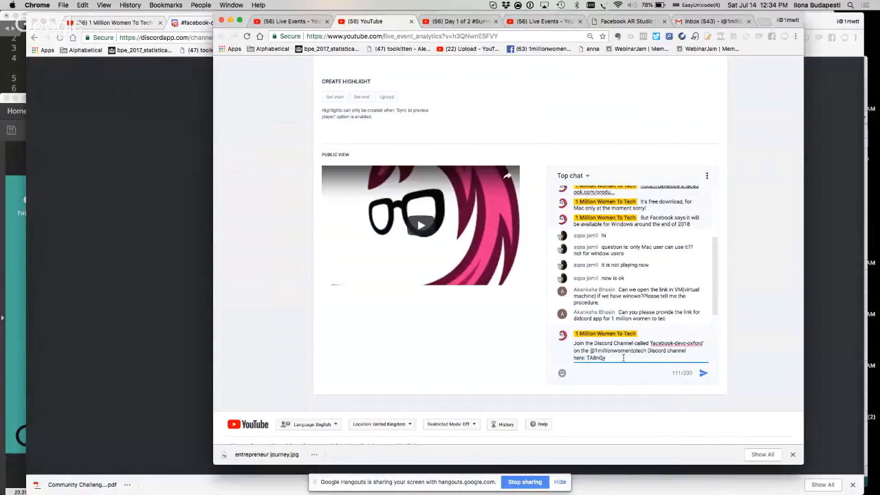
{"action": "type", "text": "TA8nQy"}
In Discord, generate a channel invite link with the never-expire option turned off and copy the full link
{"action": "key", "text": "super+grave"}
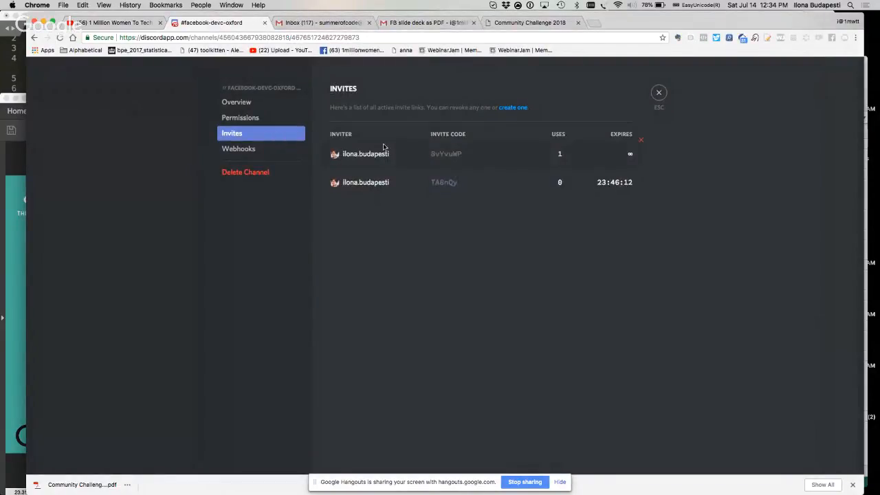
{"action": "left_click", "coordinate": [512, 108]}
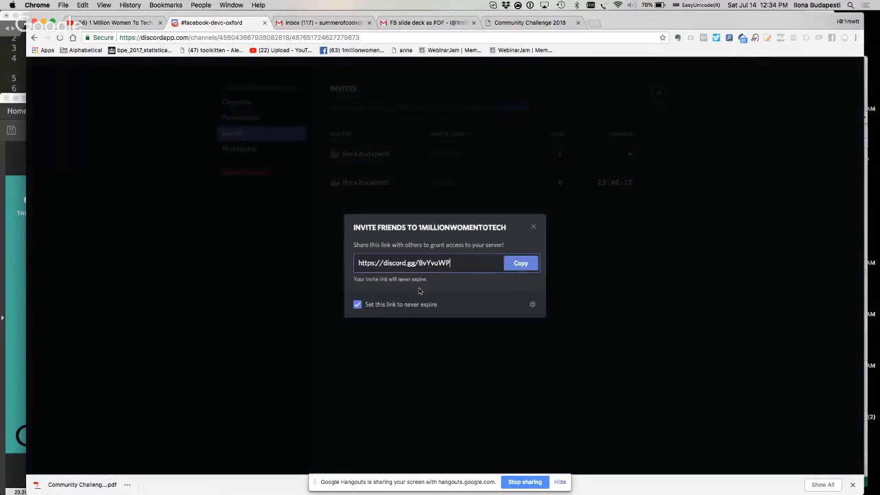
{"action": "left_click", "coordinate": [359, 305]}
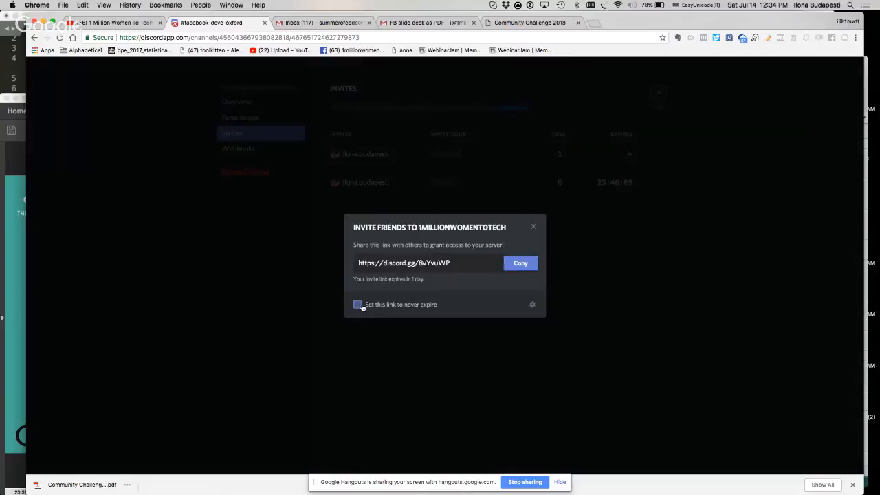
{"action": "left_click", "coordinate": [455, 263]}
{"action": "key", "text": "super+c"}
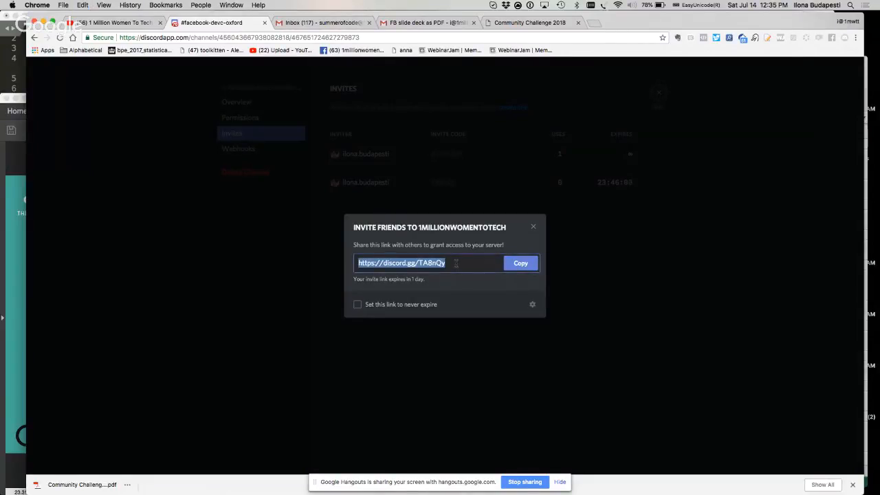
Replace the invite codes in the YouTube chat draft with the copied Discord link and send the message
{"action": "key", "text": "super+grave"}
{"action": "left_click_drag", "start_coordinate": [640, 359], "coordinate": [588, 358]}
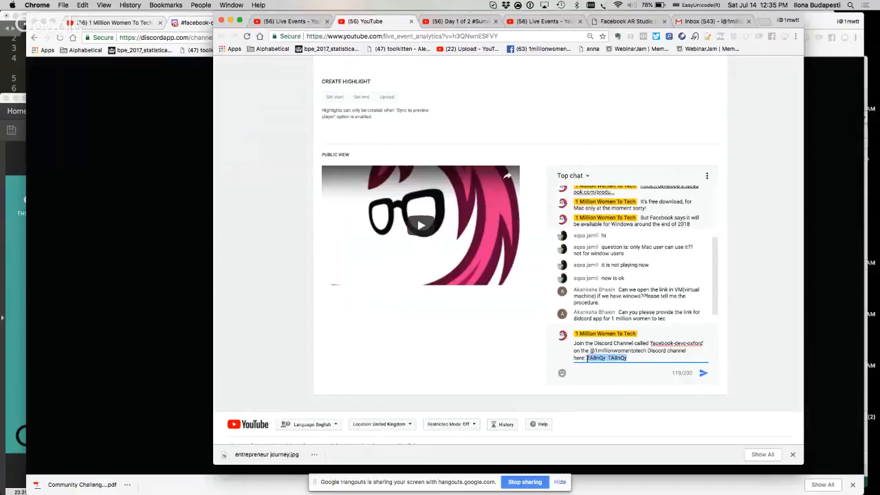
{"action": "key", "text": "super+v"}
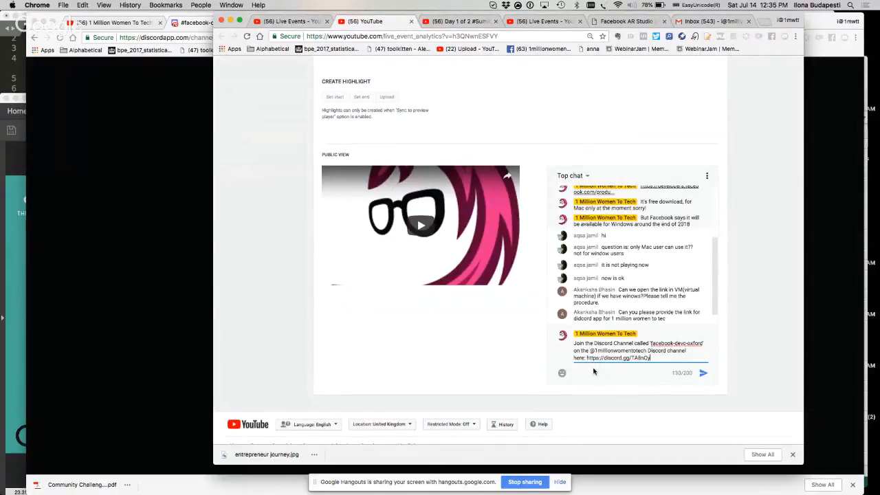
{"action": "key", "text": "Return"}
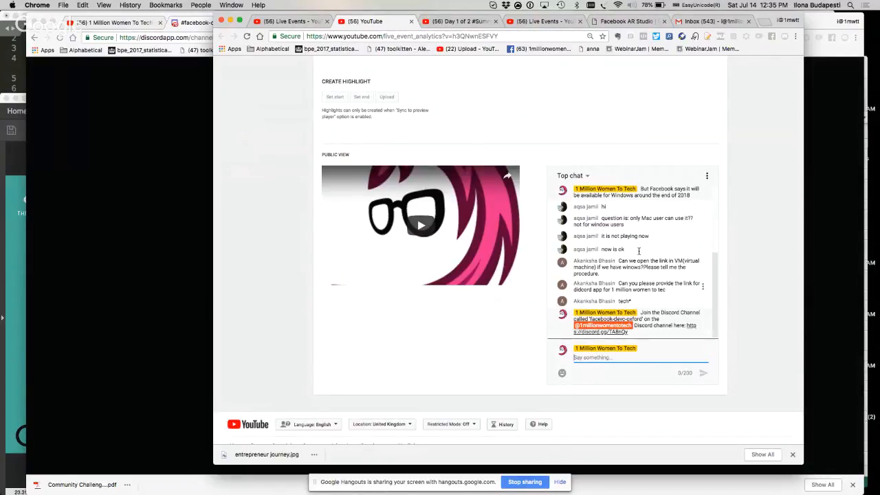
Switch back to Discord and enlarge the page so the invite link dialog is easy to read
{"action": "left_click", "coordinate": [127, 170]}
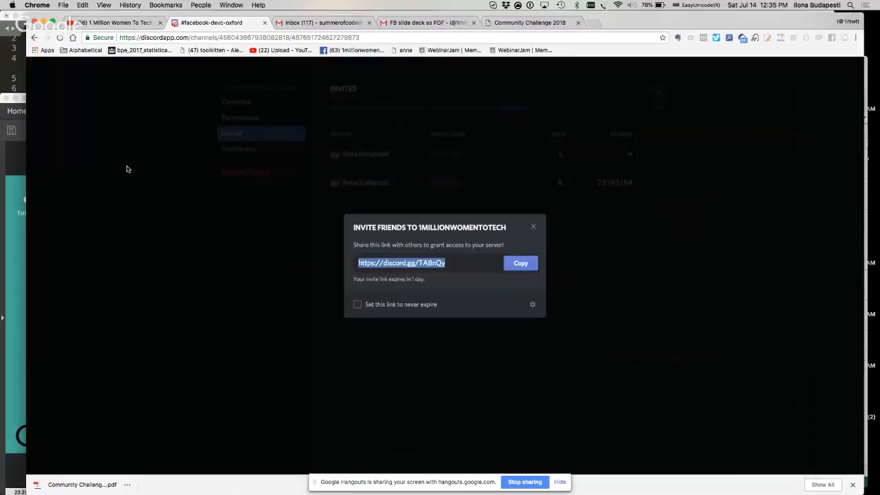
{"action": "key", "text": "super+equal"}
{"action": "key", "text": "super+equal"}
{"action": "key", "text": "super+equal"}
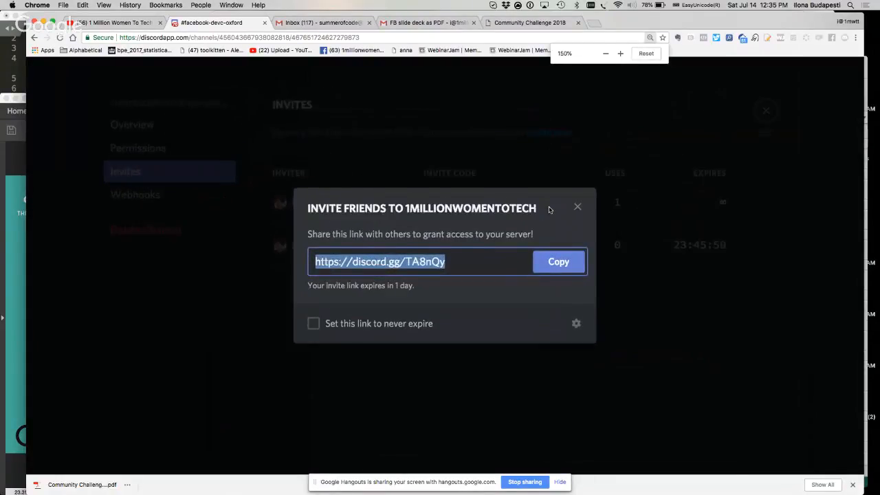
{"action": "key", "text": "super+equal"}
{"action": "key", "text": "super+equal"}
{"action": "key", "text": "super+equal"}
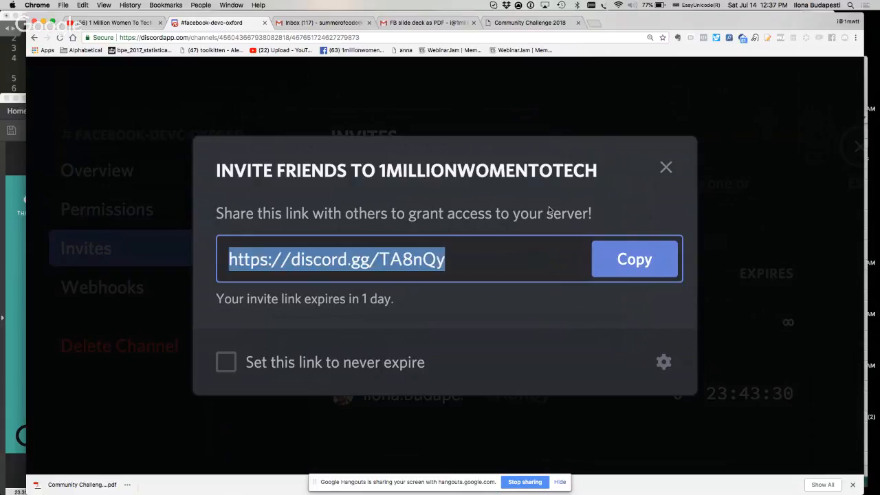
{"action": "left_click", "coordinate": [308, 22]}
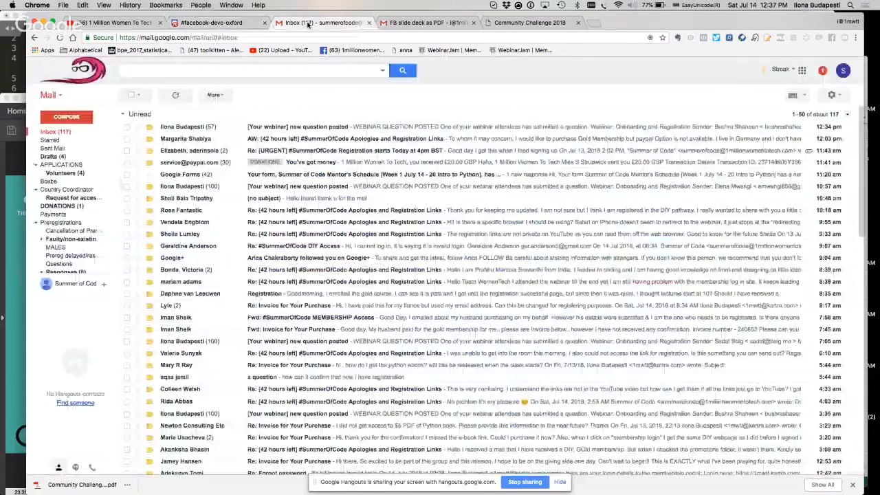
{"action": "left_click", "coordinate": [203, 23]}
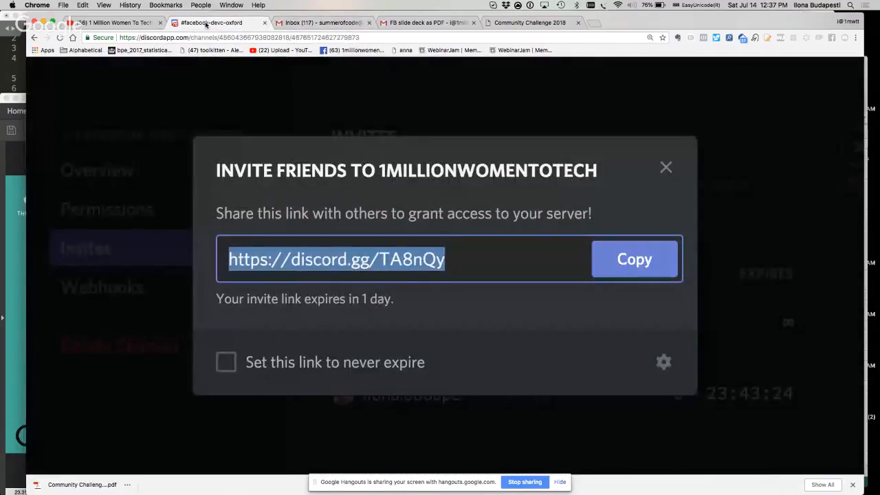
Switch to PowerPoint and open the recent presentation "presidents KEYNOTE"
{"action": "key", "text": "super+space"}
{"action": "type", "text": "pow"}
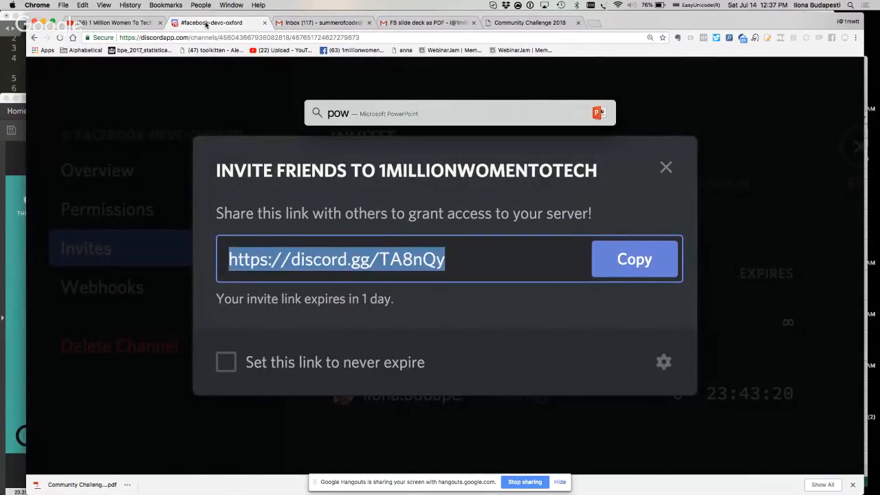
{"action": "key", "text": "Return"}
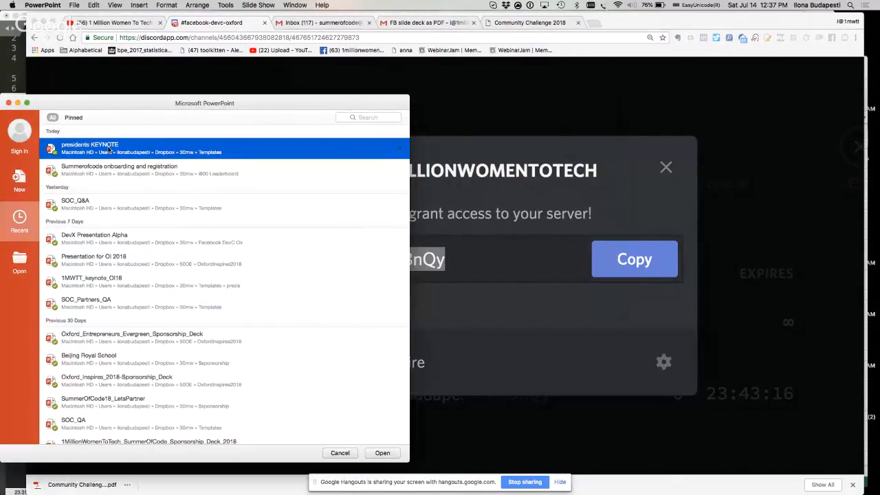
{"action": "double_click", "coordinate": [108, 150]}
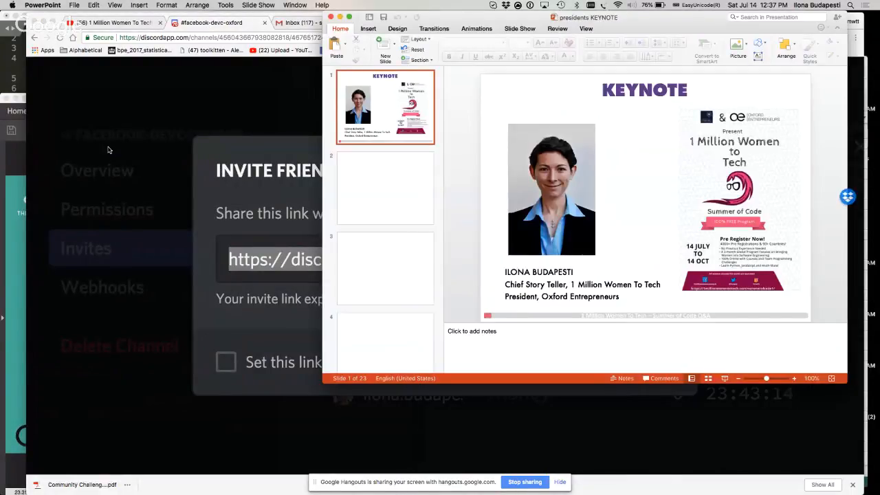
Copy the "WHO THEY ARE" slide from the keynote and paste it into a new blank presentation
{"action": "left_click", "coordinate": [385, 268]}
{"action": "scroll", "coordinate": [385, 268], "scroll_direction": "down", "scroll_amount": 3}
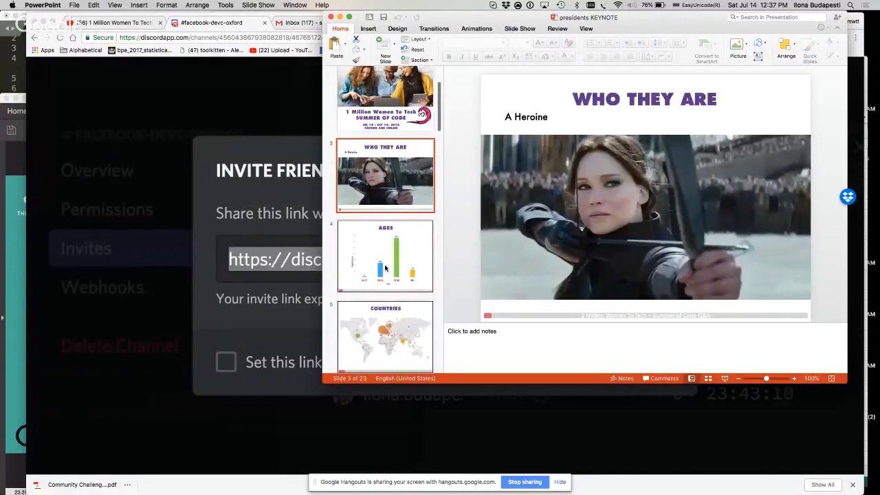
{"action": "scroll", "coordinate": [385, 268], "scroll_direction": "up", "scroll_amount": 1}
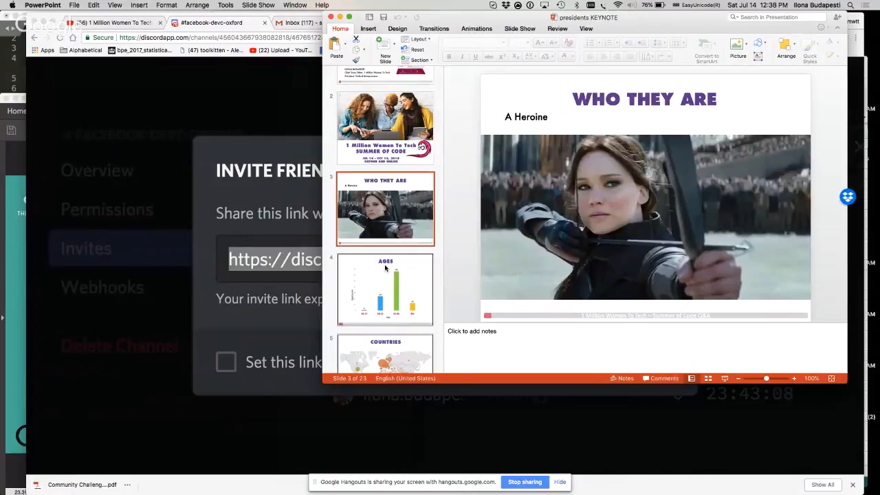
{"action": "key", "text": "super+n"}
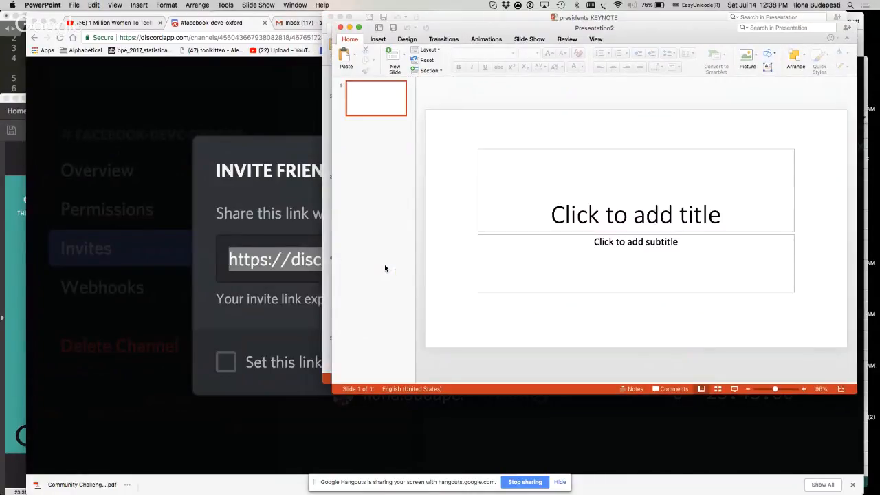
{"action": "key", "text": "super+v"}
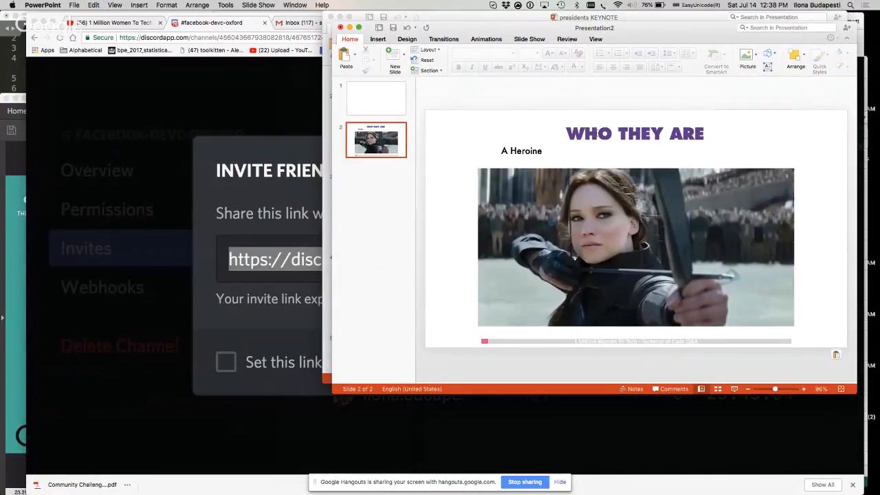
Change the pasted slide's title to "CURRENT ACTIVITY" and delete its archer photo
{"action": "double_click", "coordinate": [597, 133]}
{"action": "key", "text": "shift+End"}
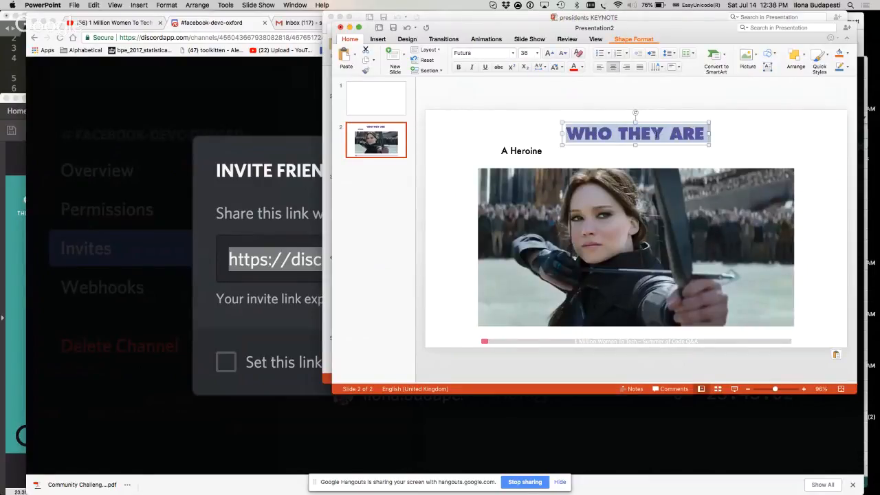
{"action": "type", "text": "CURREN"}
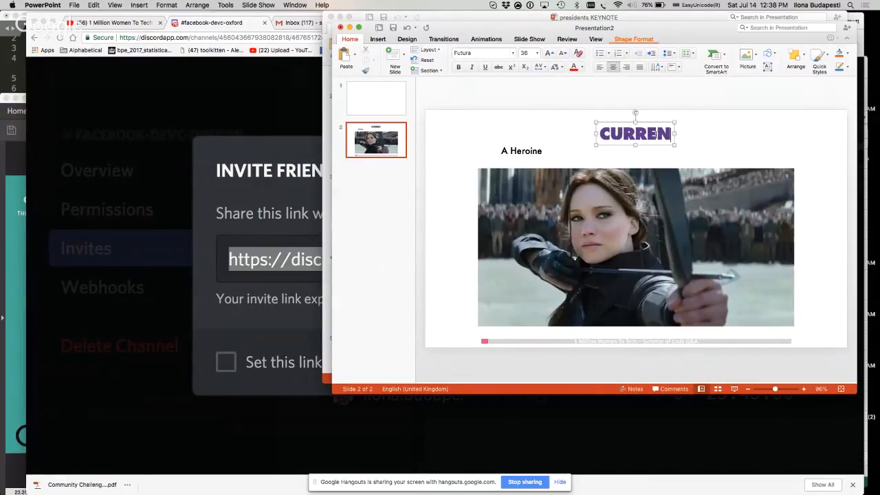
{"action": "type", "text": "T ACTIVITY"}
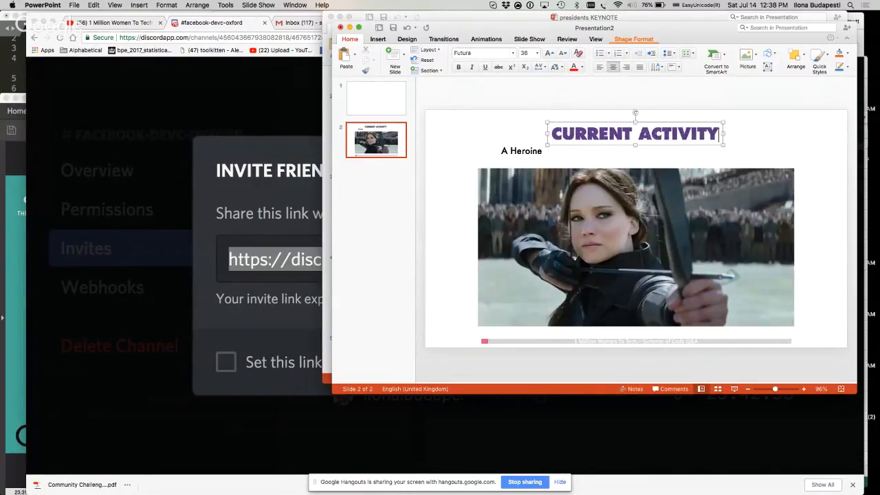
{"action": "left_click", "coordinate": [526, 204]}
{"action": "key", "text": "BackSpace"}
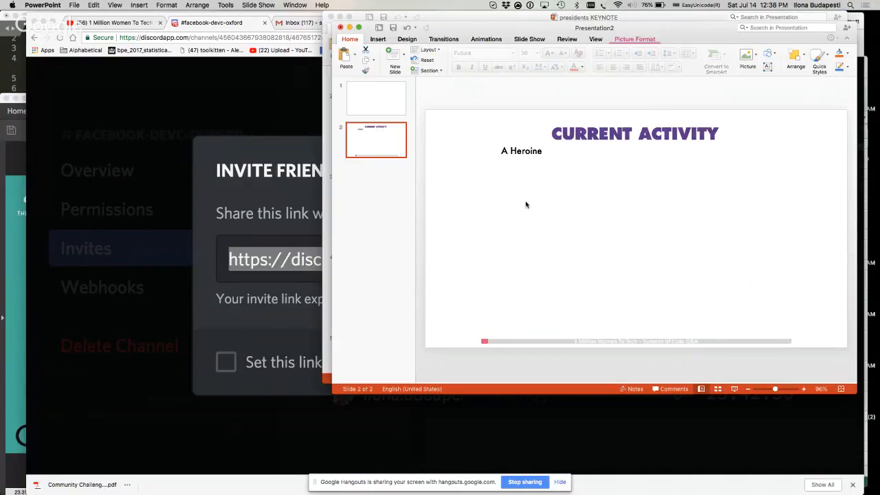
Replace the body text "A Heroine" with "Brainstorming" on the Current Activity slide
{"action": "double_click", "coordinate": [524, 151]}
{"action": "key", "text": "super+a"}
{"action": "left_click", "coordinate": [525, 152]}
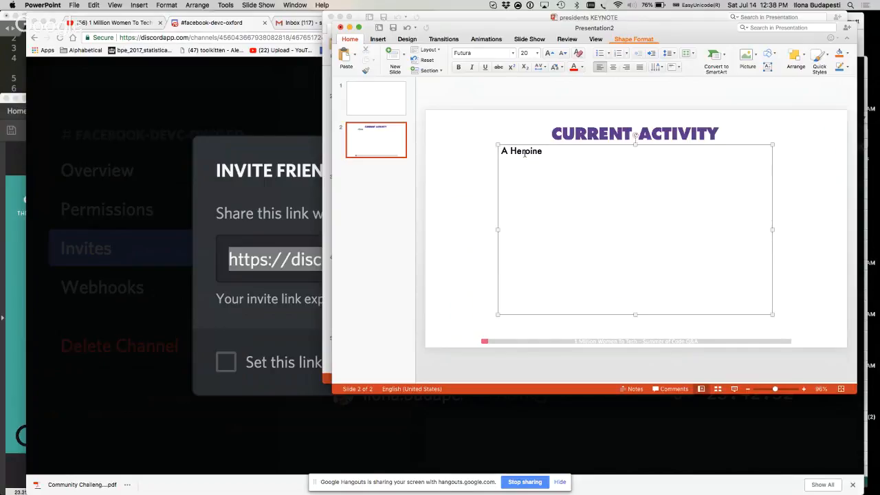
{"action": "left_click_drag", "start_coordinate": [544, 151], "coordinate": [502, 151]}
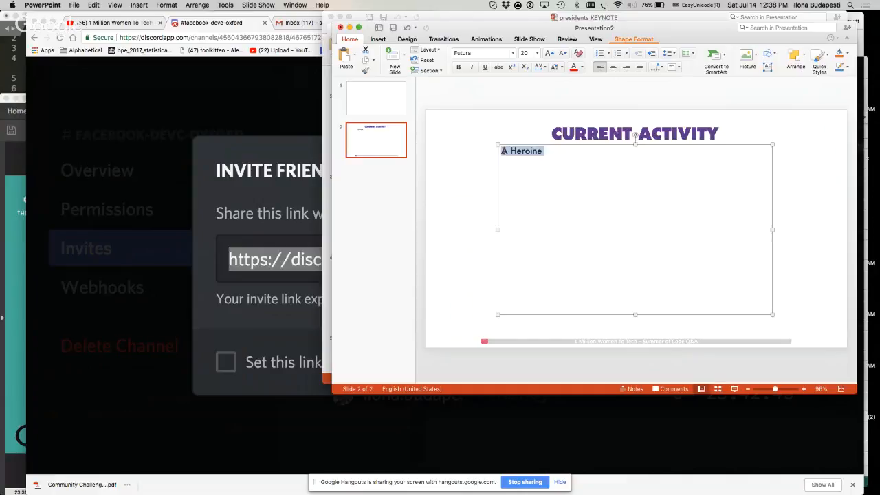
{"action": "type", "text": "Br"}
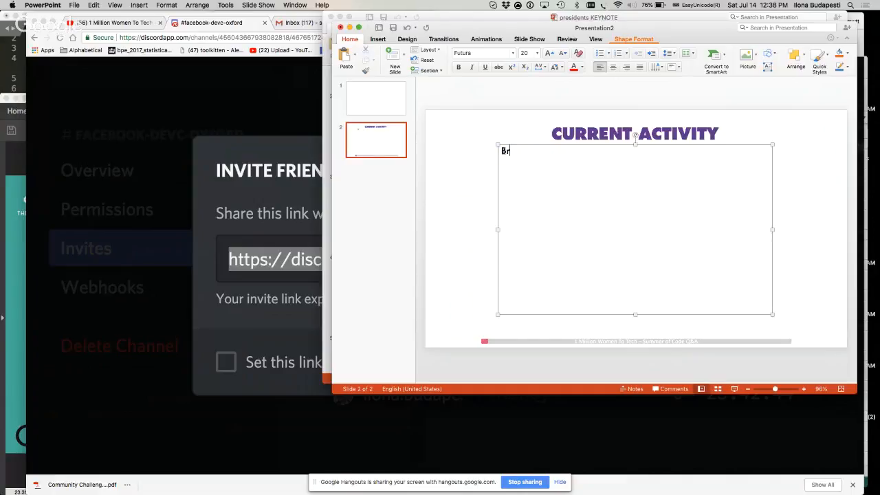
{"action": "type", "text": "ainstorming"}
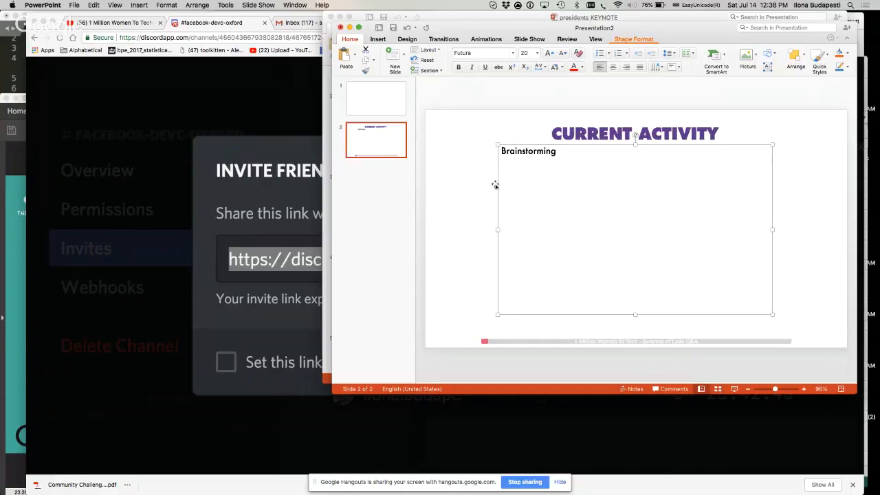
{"action": "left_click", "coordinate": [464, 188]}
{"action": "left_click", "coordinate": [565, 150]}
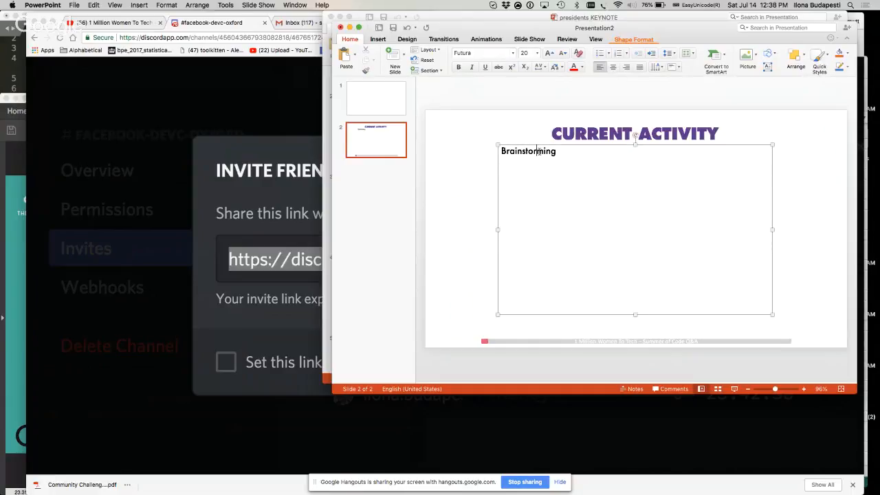
Switch to Chrome and run a Google image search for "brainstorming ideation" in a new tab
{"action": "key", "text": "super+Tab"}
{"action": "left_click", "coordinate": [595, 26]}
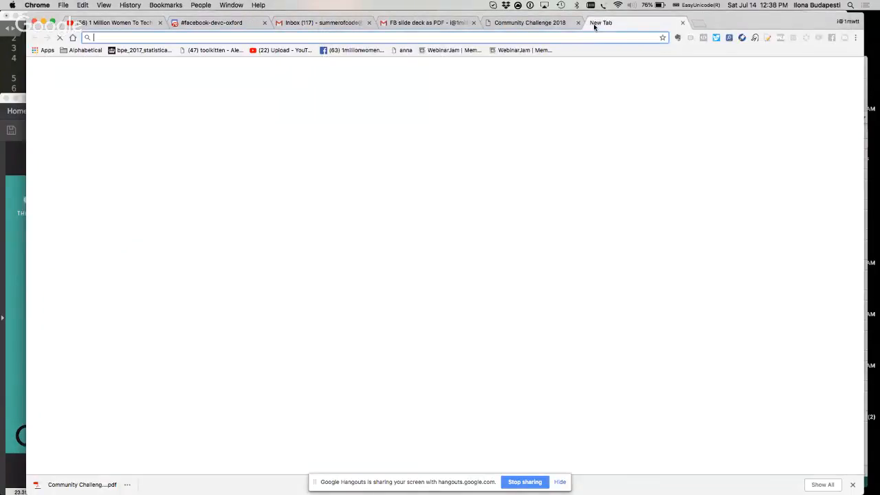
{"action": "type", "text": "brainstorming ideatio"}
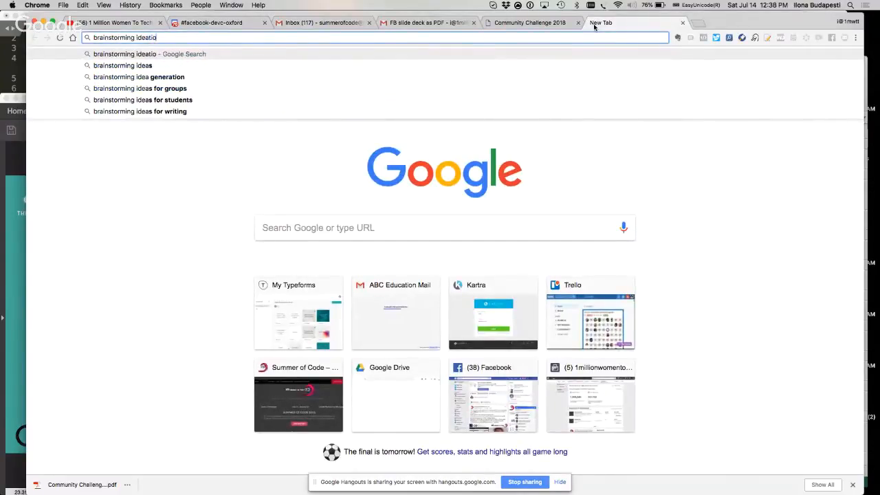
{"action": "type", "text": "n"}
{"action": "key", "text": "Return"}
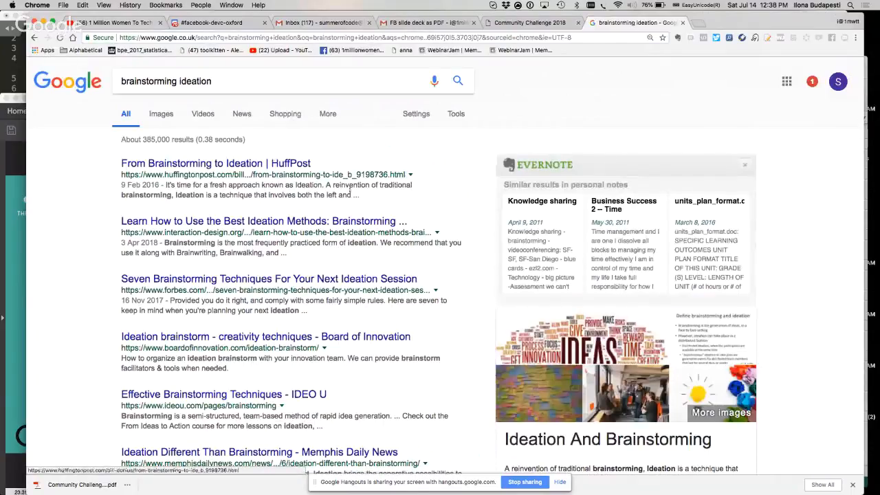
{"action": "left_click", "coordinate": [152, 116]}
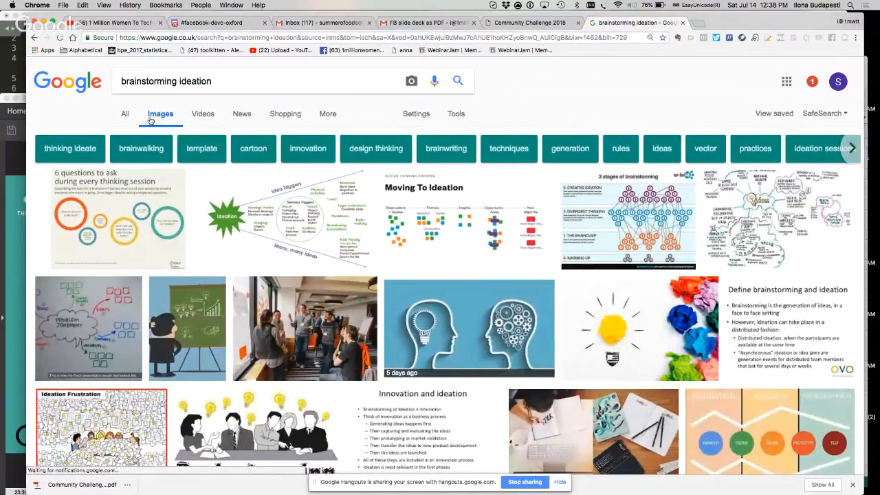
Preview the "Brainstorming: Hiding Brilliance?" cartoon and its related cartoons in the image results to find a slide picture
{"action": "scroll", "coordinate": [405, 331], "scroll_direction": "down", "scroll_amount": 2}
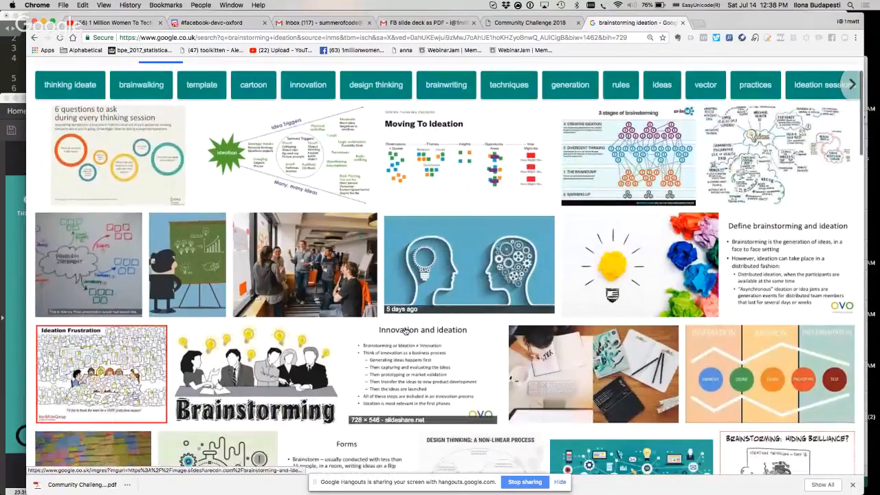
{"action": "scroll", "coordinate": [405, 331], "scroll_direction": "down", "scroll_amount": 3}
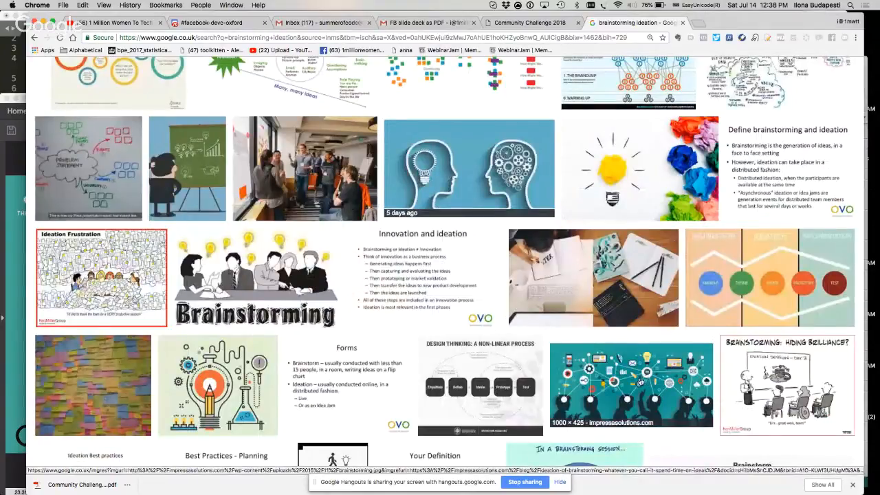
{"action": "left_click", "coordinate": [781, 385]}
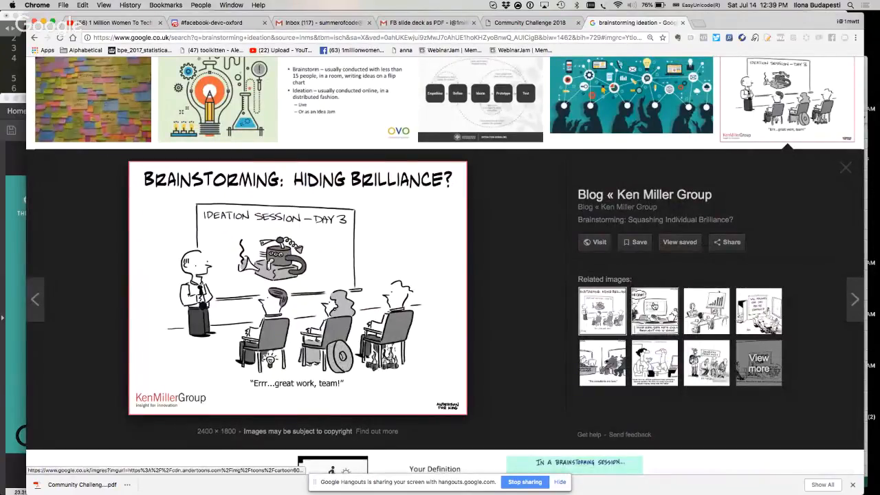
{"action": "left_click", "coordinate": [654, 306]}
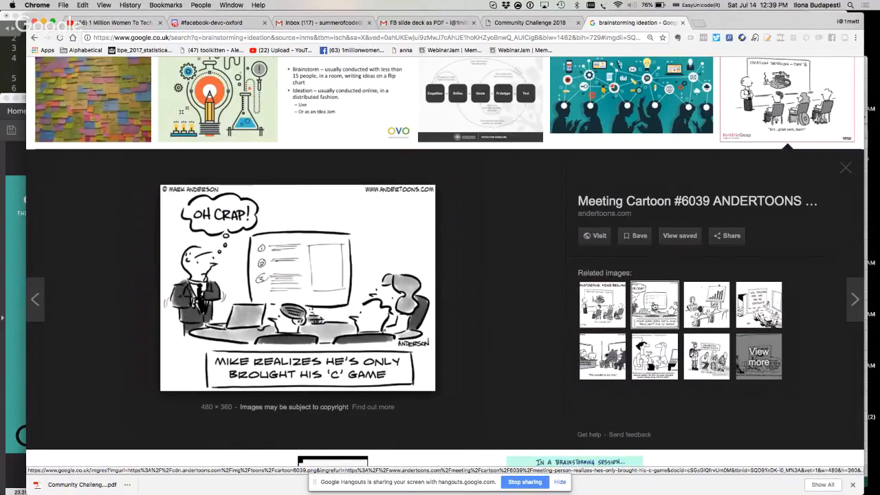
{"action": "left_click", "coordinate": [703, 307]}
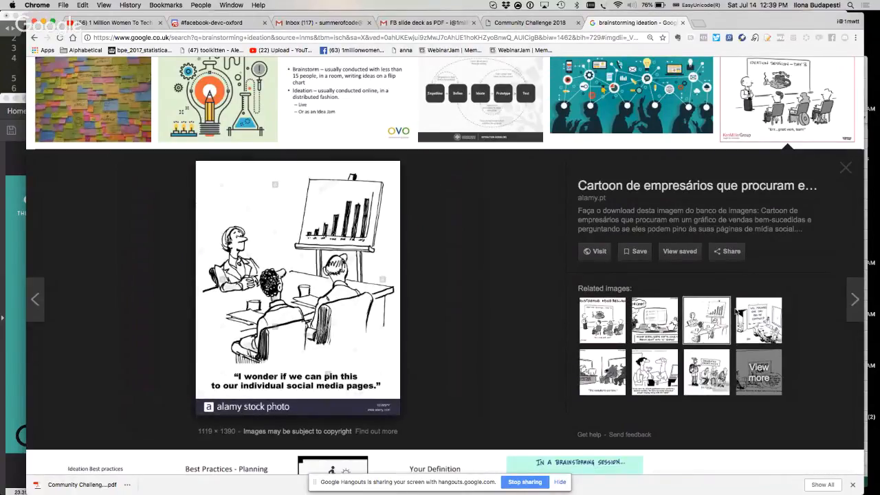
{"action": "left_click", "coordinate": [739, 316]}
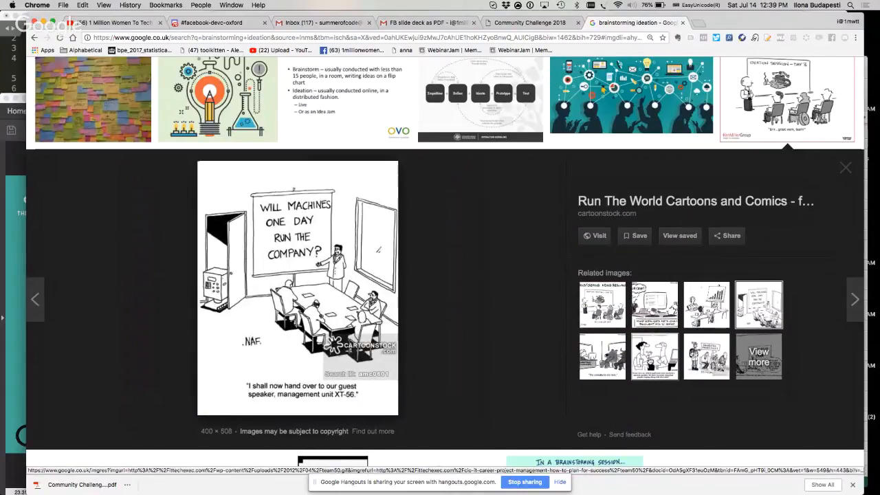
{"action": "left_click", "coordinate": [614, 364]}
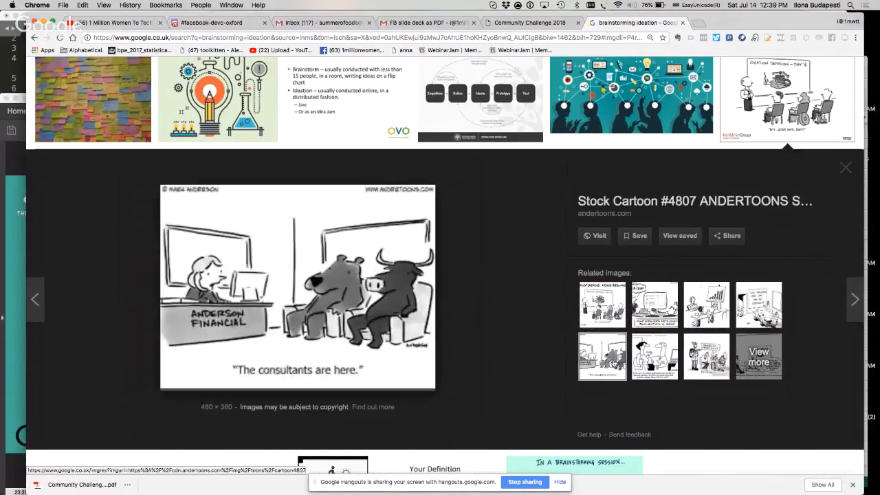
{"action": "left_click", "coordinate": [647, 362]}
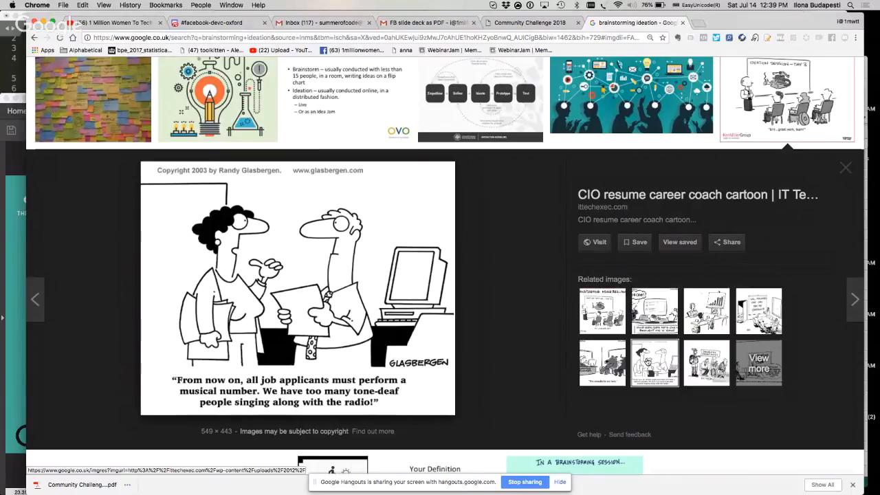
{"action": "left_click", "coordinate": [695, 362]}
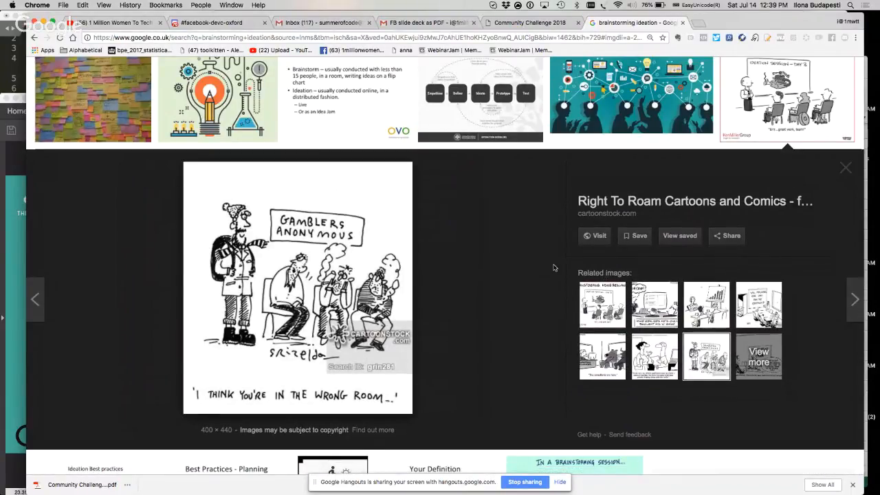
Preview the teal illustration of silhouettes with connected icons and the photo of people standing by sticky notes
{"action": "scroll", "coordinate": [555, 268], "scroll_direction": "up", "scroll_amount": 5}
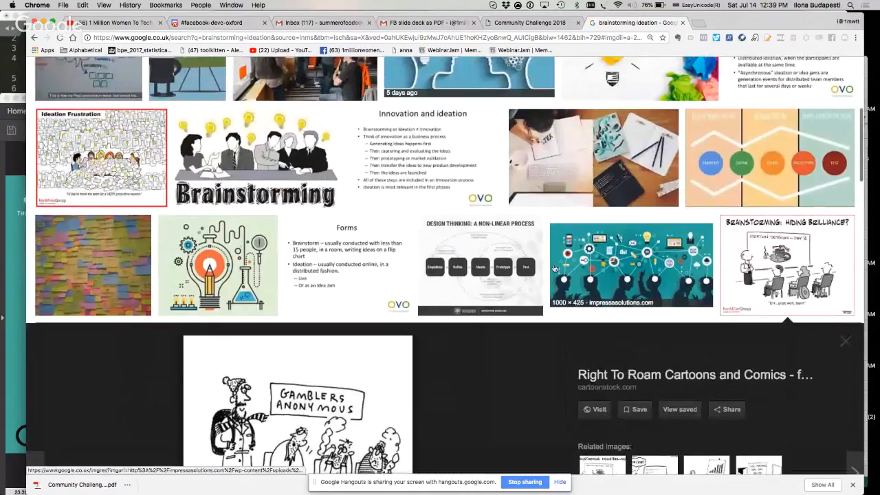
{"action": "left_click", "coordinate": [557, 267]}
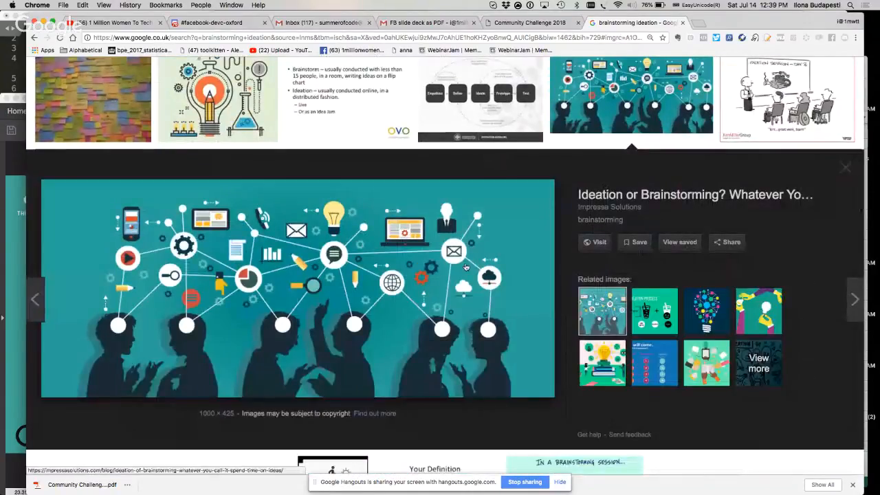
{"action": "scroll", "coordinate": [465, 267], "scroll_direction": "up", "scroll_amount": 10}
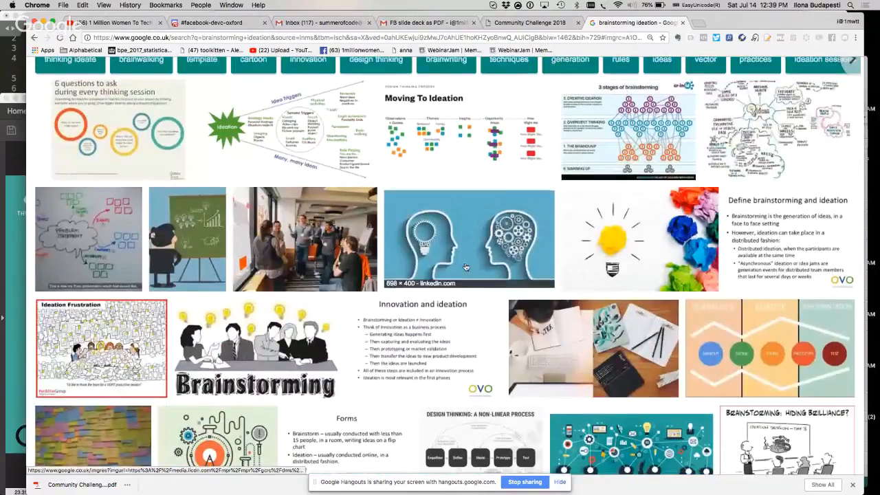
{"action": "left_click", "coordinate": [271, 243]}
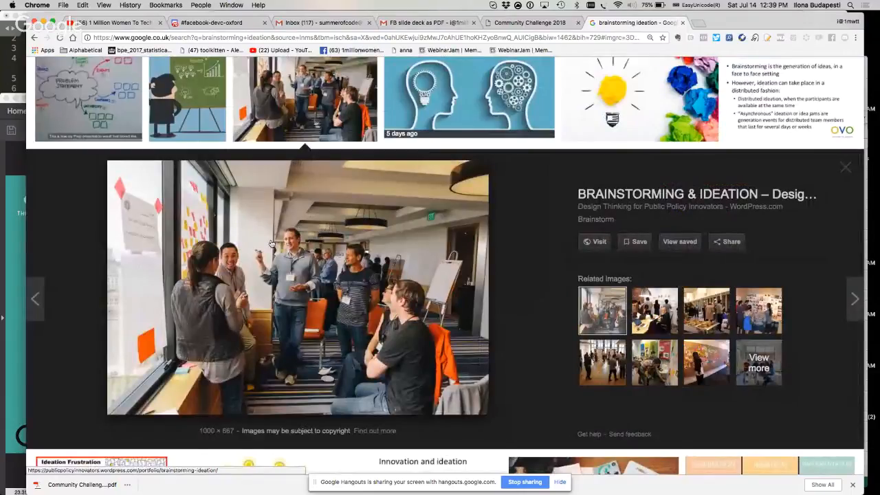
{"action": "scroll", "coordinate": [374, 167], "scroll_direction": "up", "scroll_amount": 1}
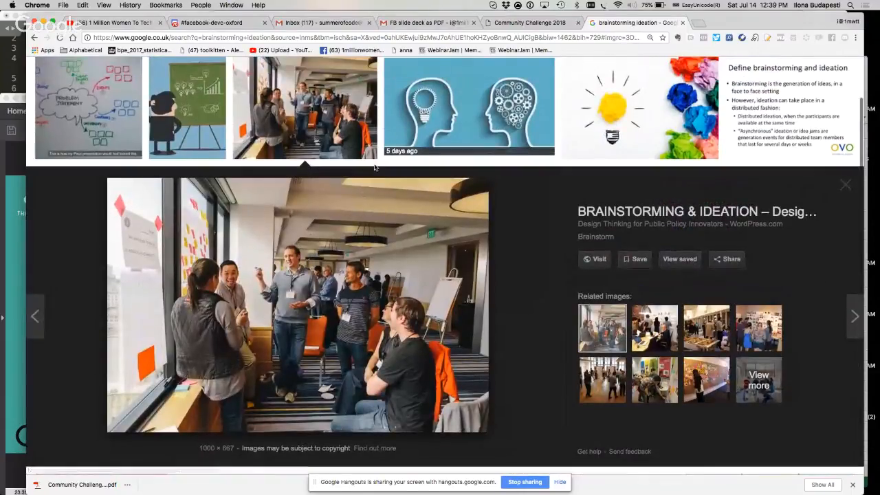
{"action": "scroll", "coordinate": [374, 167], "scroll_direction": "up", "scroll_amount": 5}
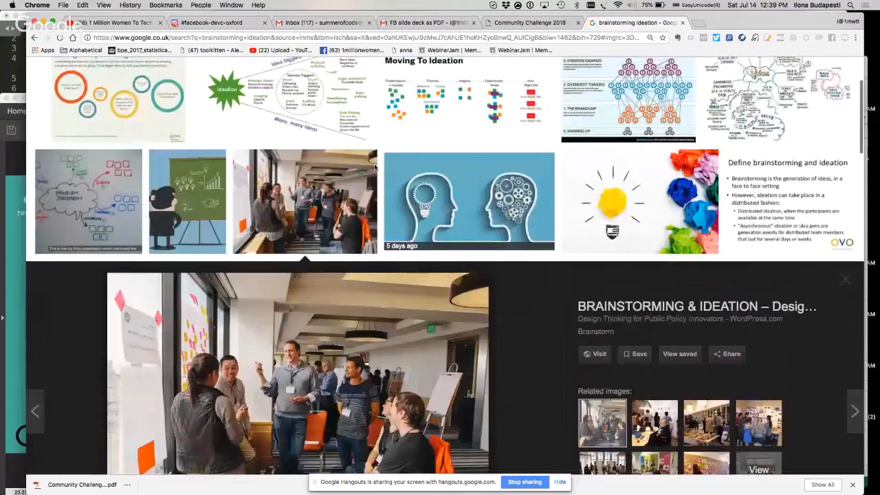
Open the preview of the "Moving To Ideation" design thinking process diagram from the image results
{"action": "scroll", "coordinate": [375, 167], "scroll_direction": "up", "scroll_amount": 1}
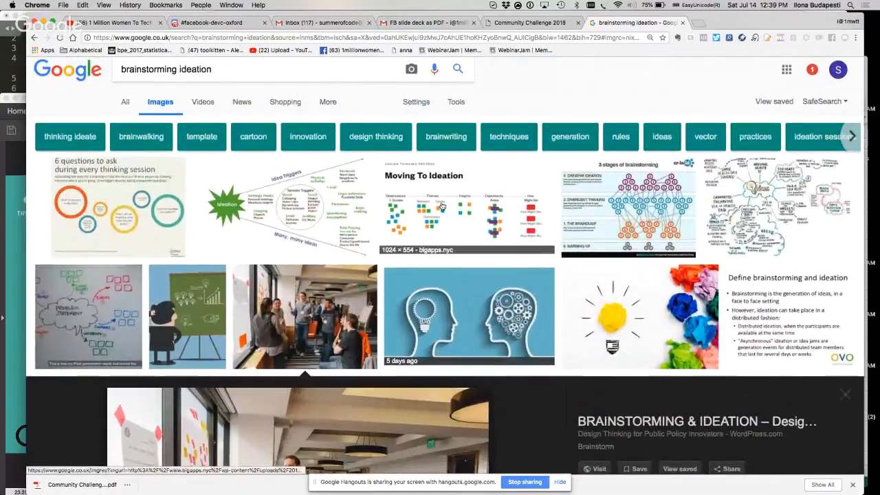
{"action": "left_click", "coordinate": [440, 206]}
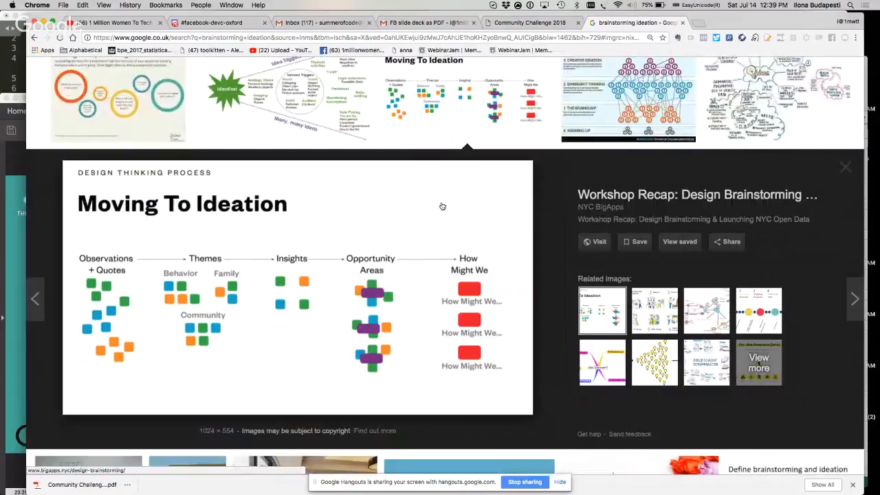
{"action": "right_click", "coordinate": [253, 273]}
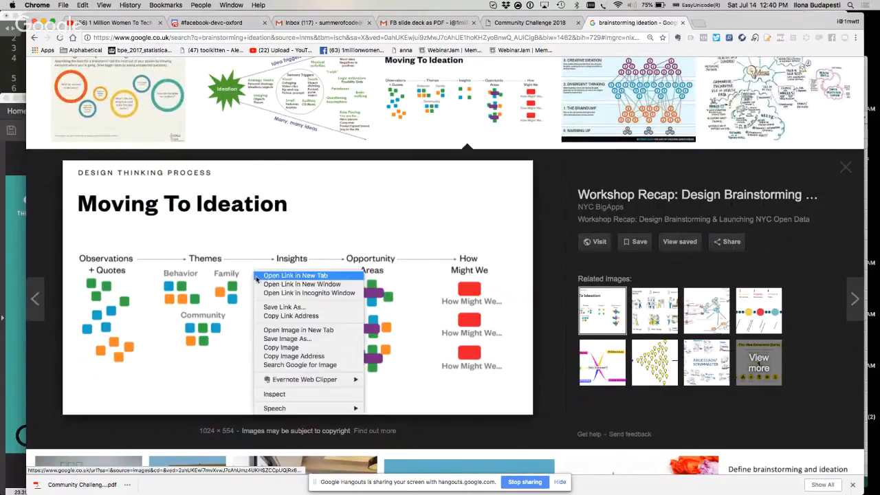
{"action": "left_click", "coordinate": [276, 307]}
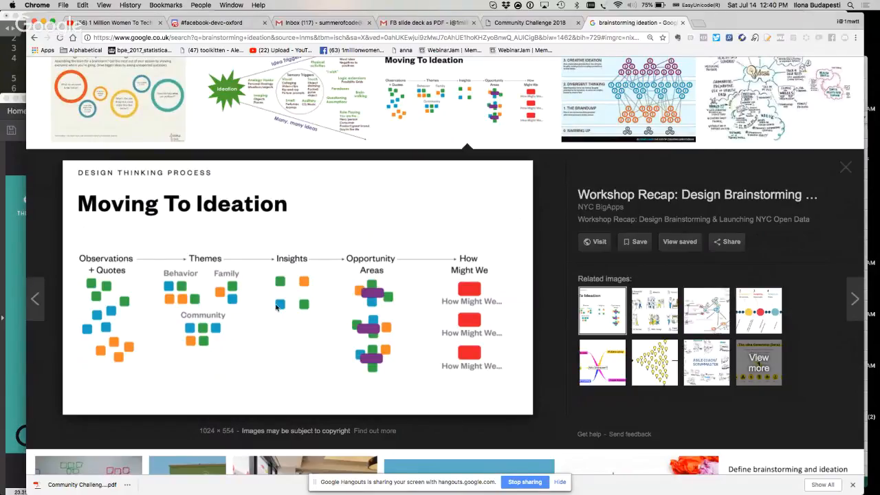
{"action": "key", "text": "Escape"}
Save the previewed "Moving To Ideation" image as the PNG file Moving-to-Ideation-1024x554.png in the FB folder
{"action": "right_click", "coordinate": [218, 314]}
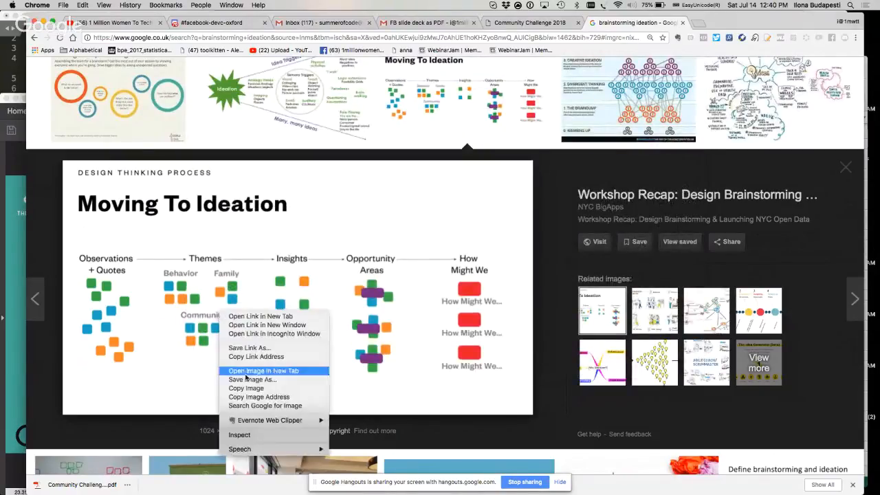
{"action": "left_click", "coordinate": [250, 380]}
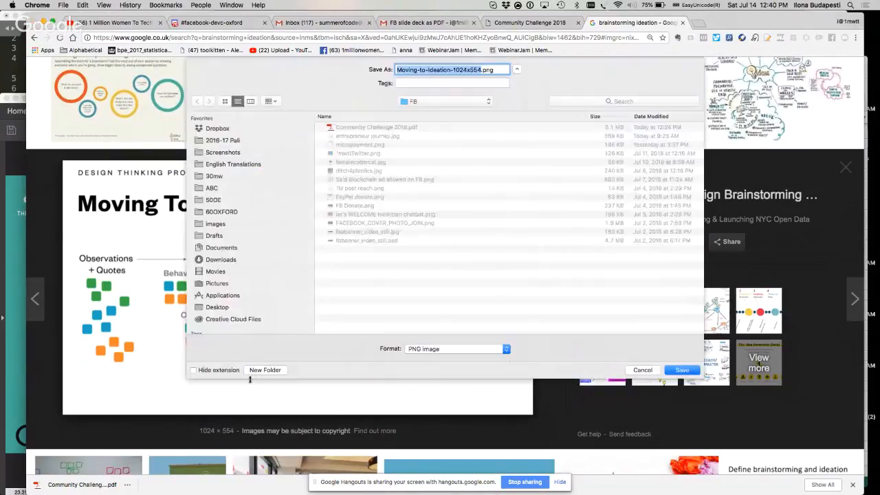
{"action": "left_click", "coordinate": [675, 370]}
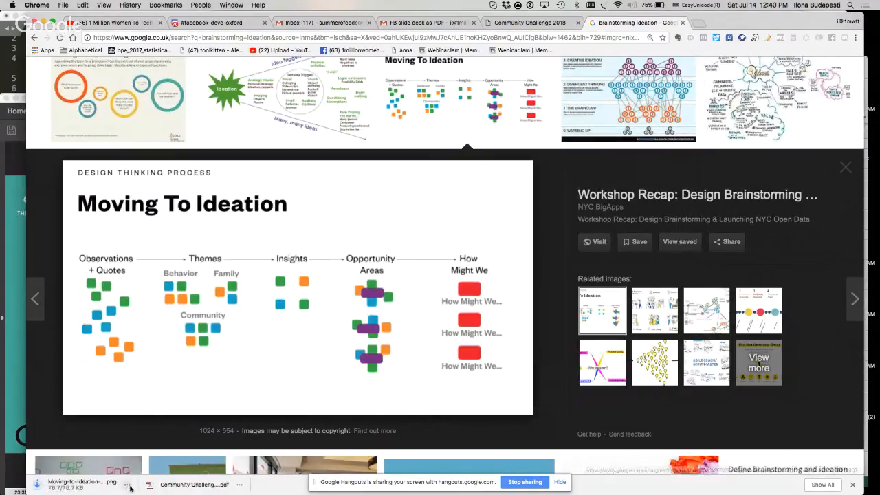